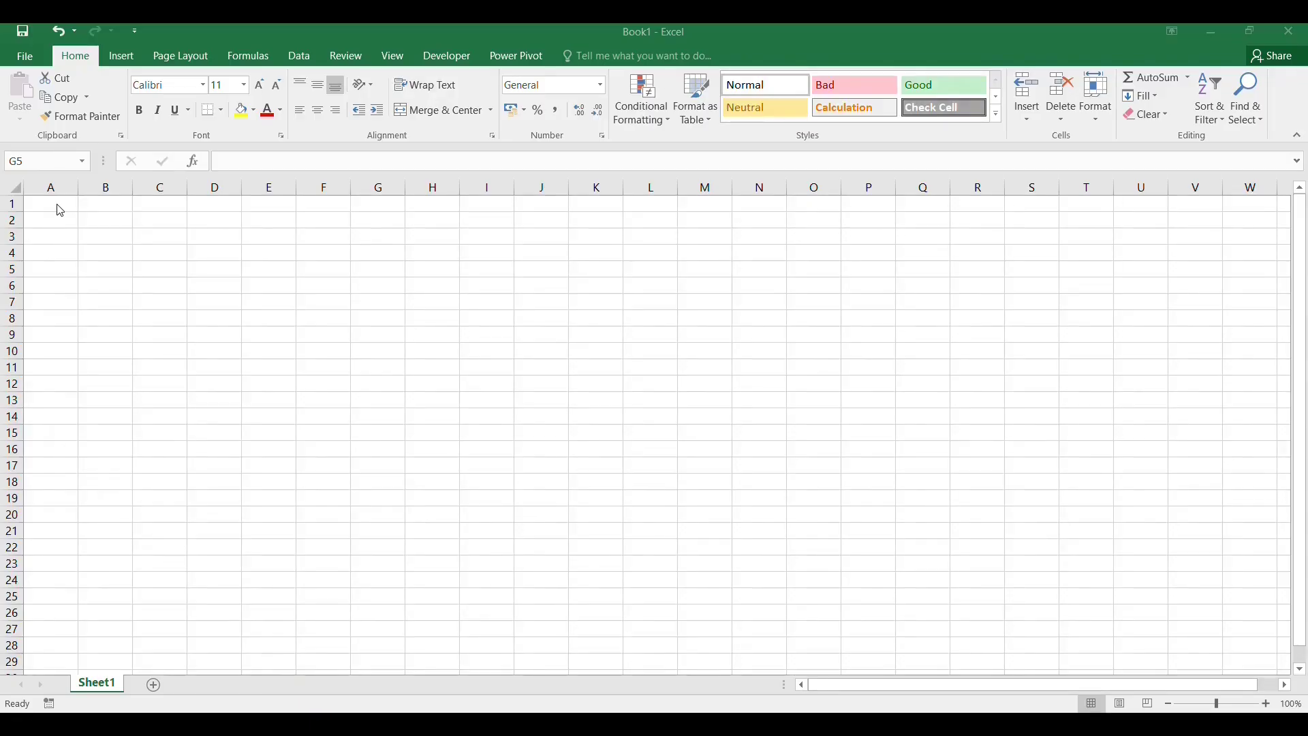
- Enter the column headers Student Name in A1 and Register No in B1
left_click(57, 205)
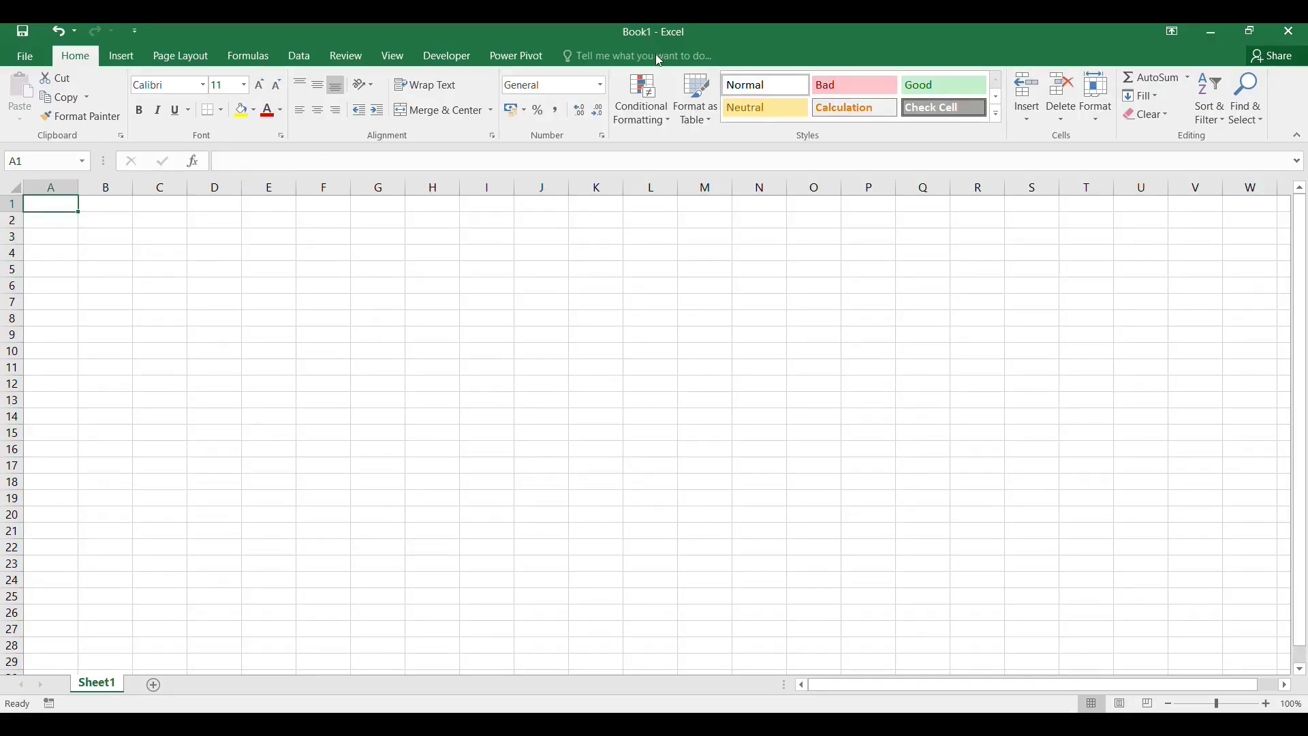
type("St")
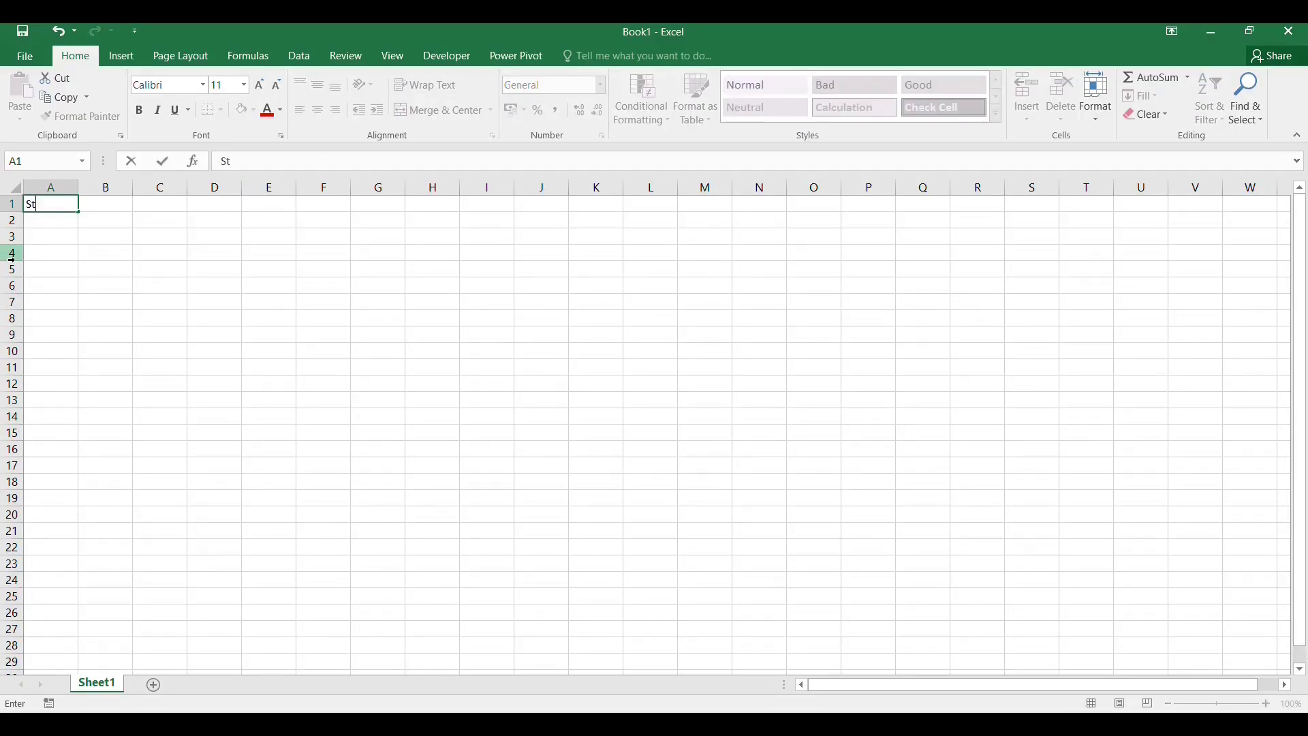
type("udent Name")
key("Tab")
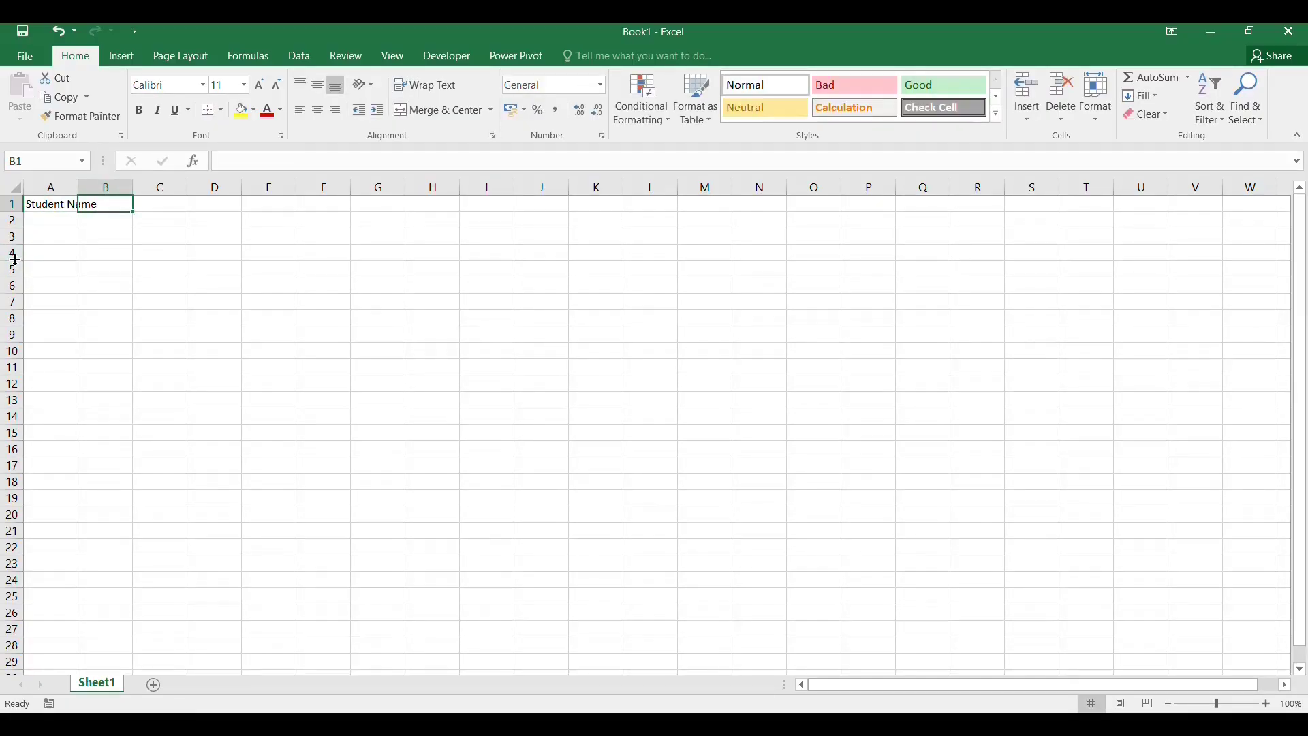
type("Regi")
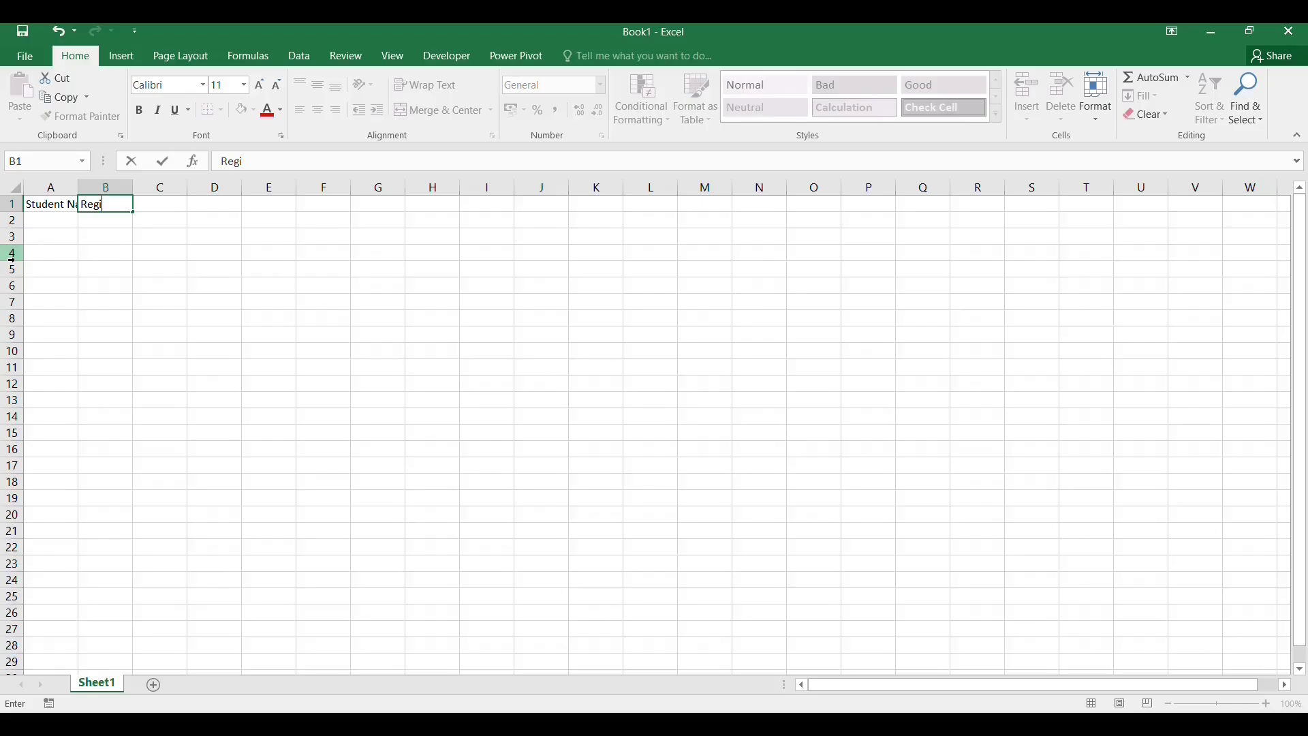
type("ster No")
key("Tab")
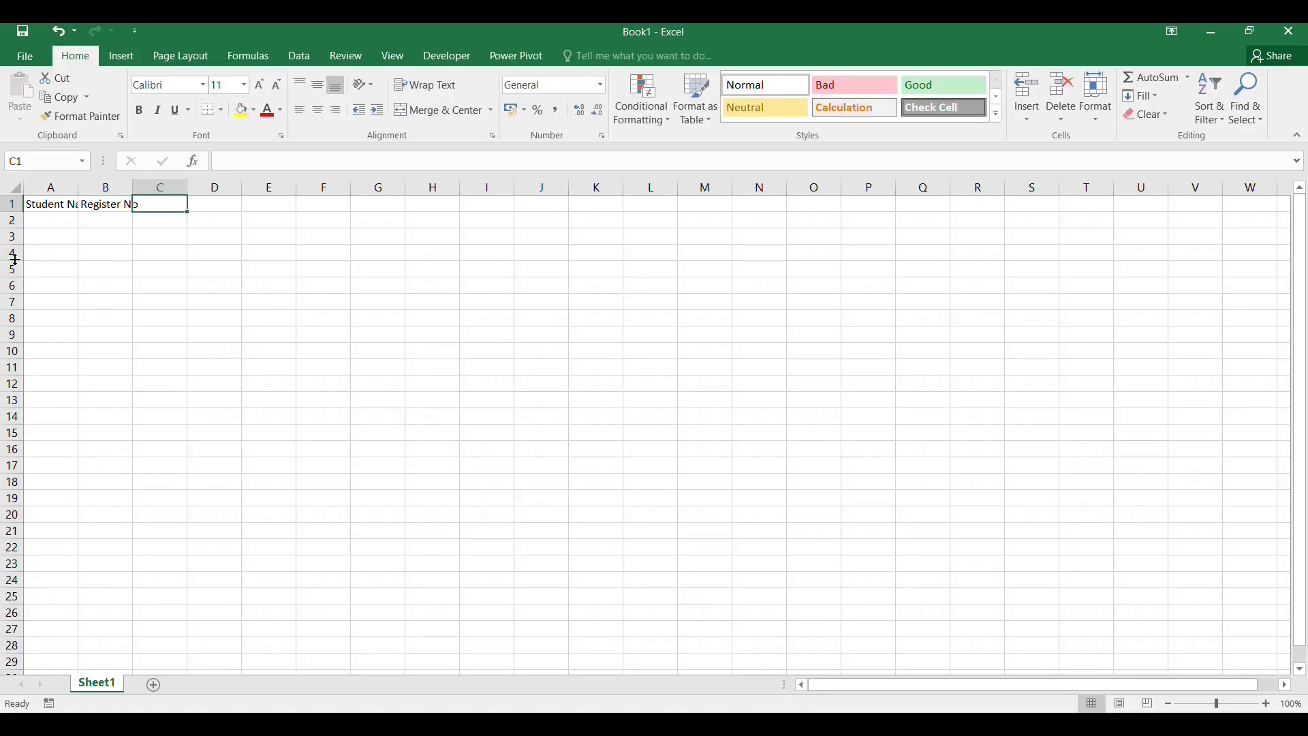
- Continue the header row from C1 with English, Maths, Science and Total marks
type("English")
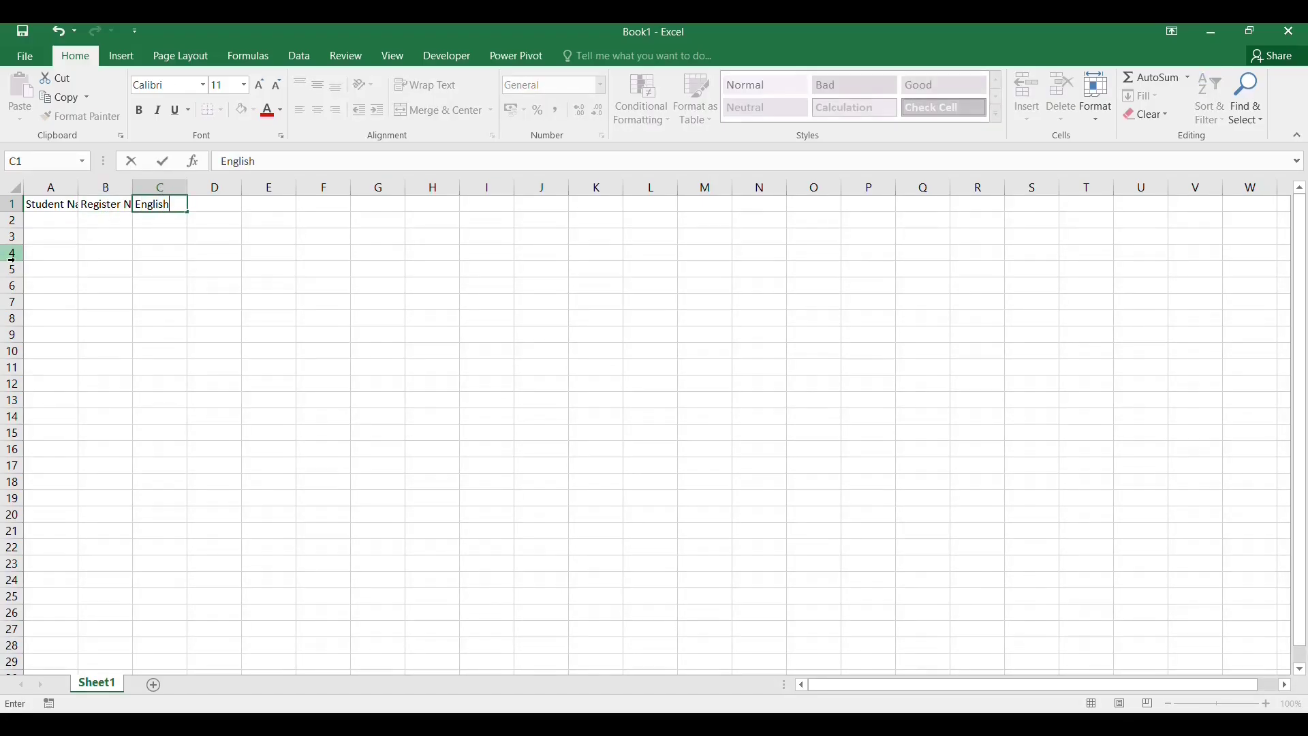
key("Tab")
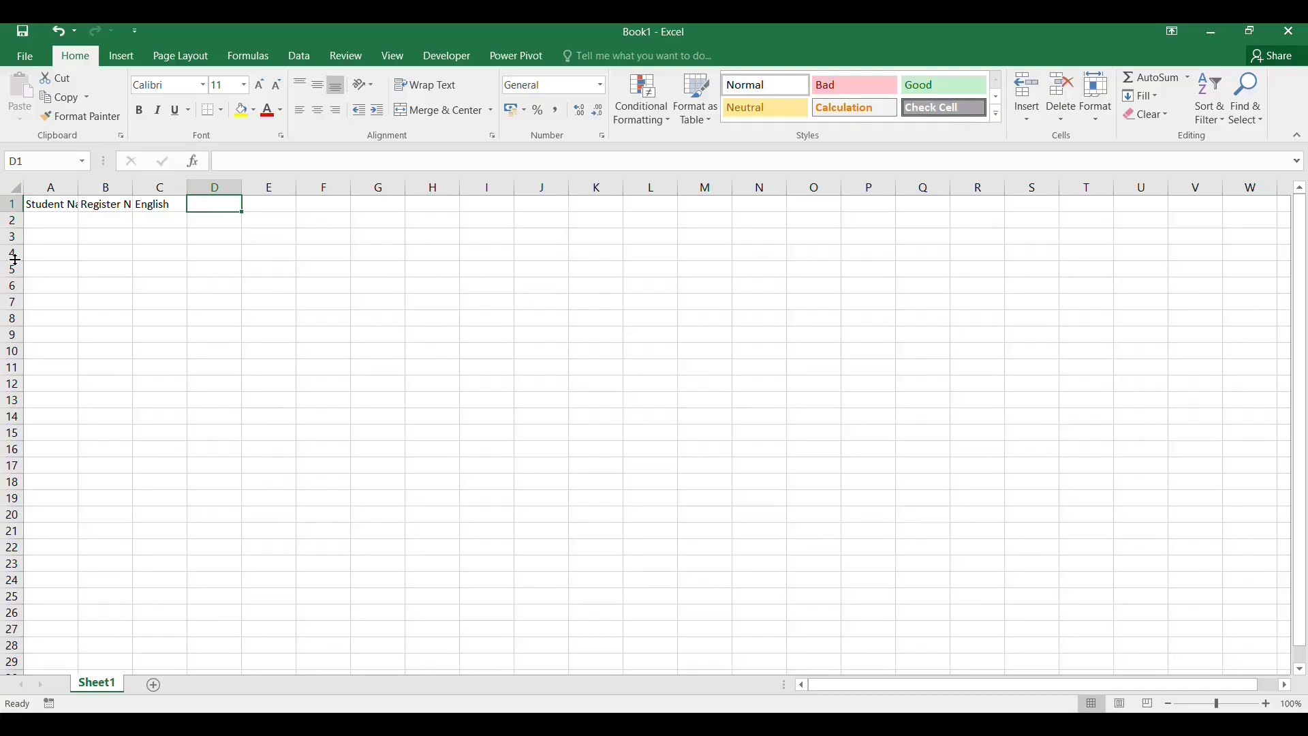
type("Maths")
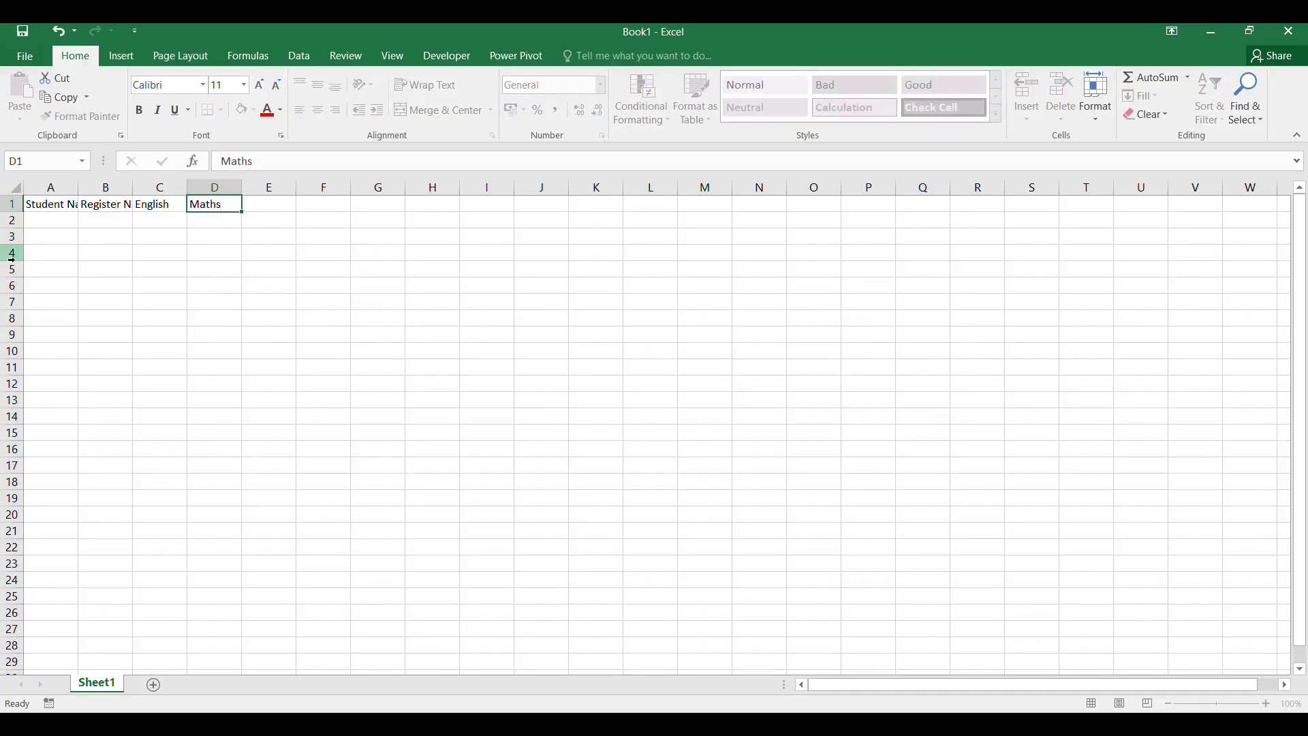
key("Tab")
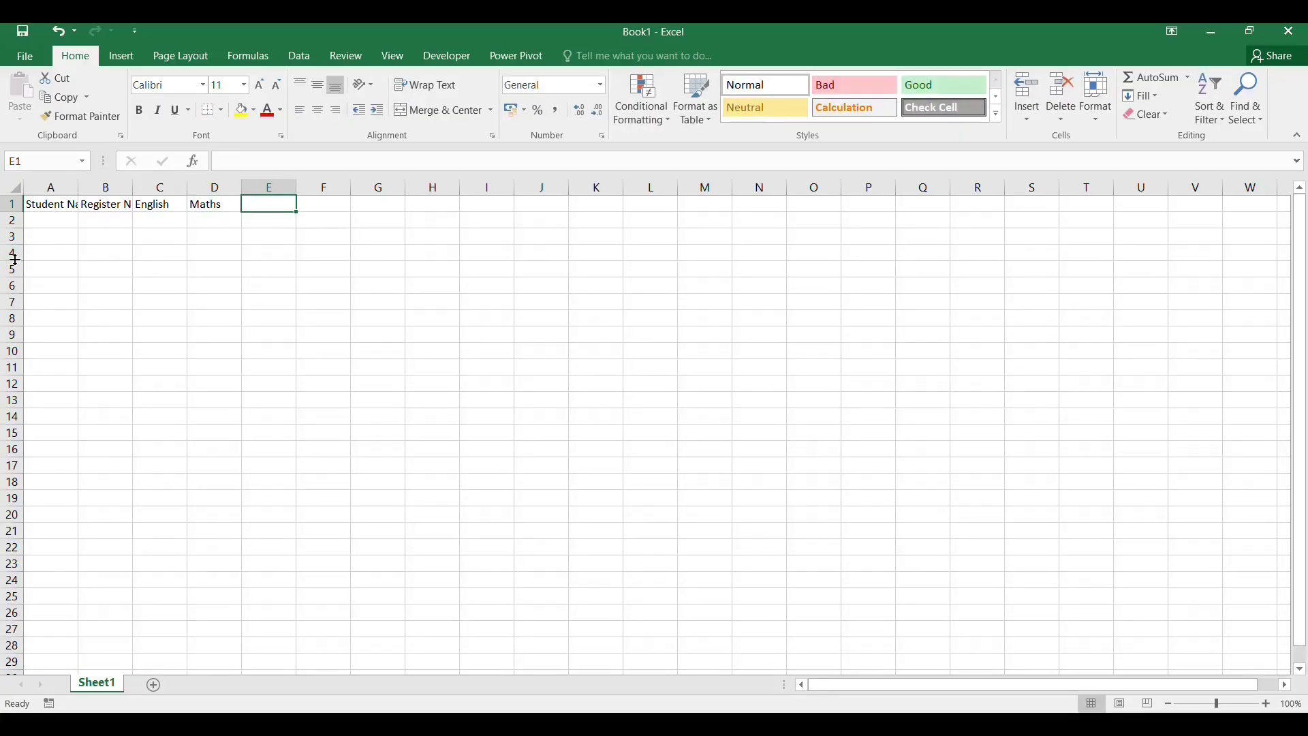
type("Science")
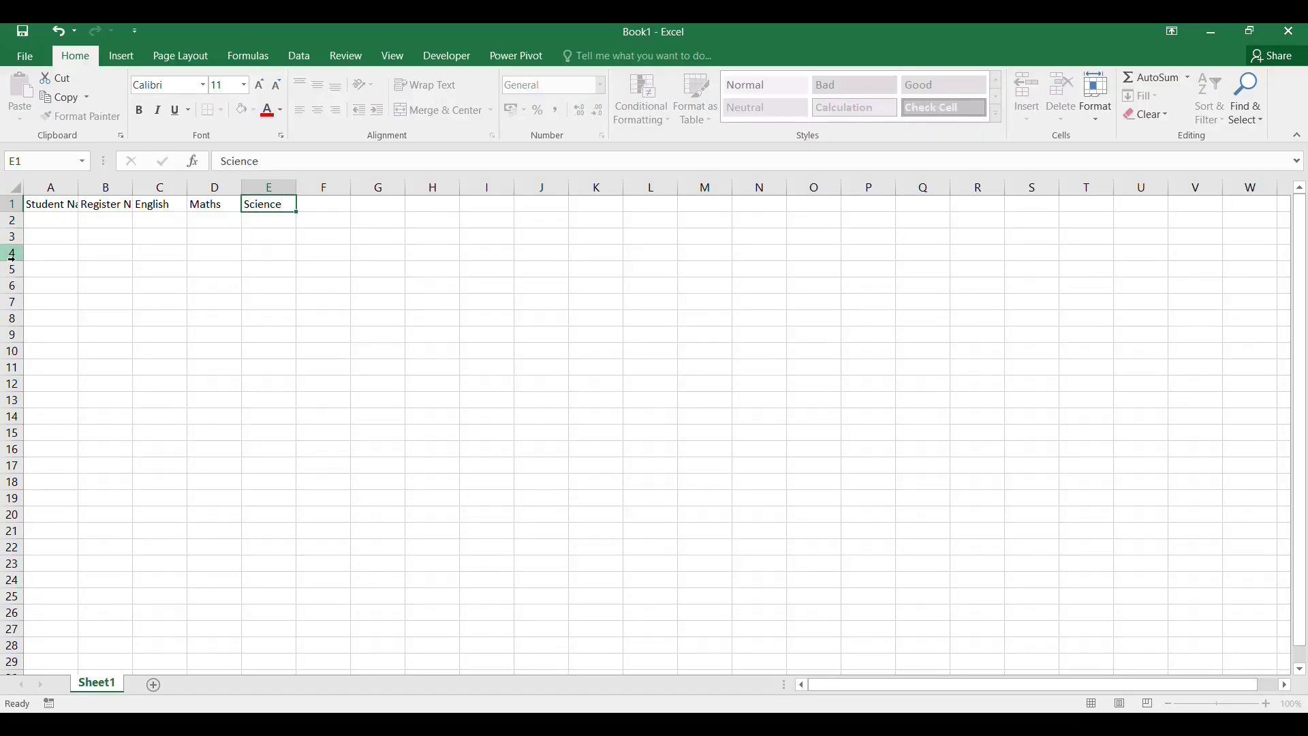
key("Tab")
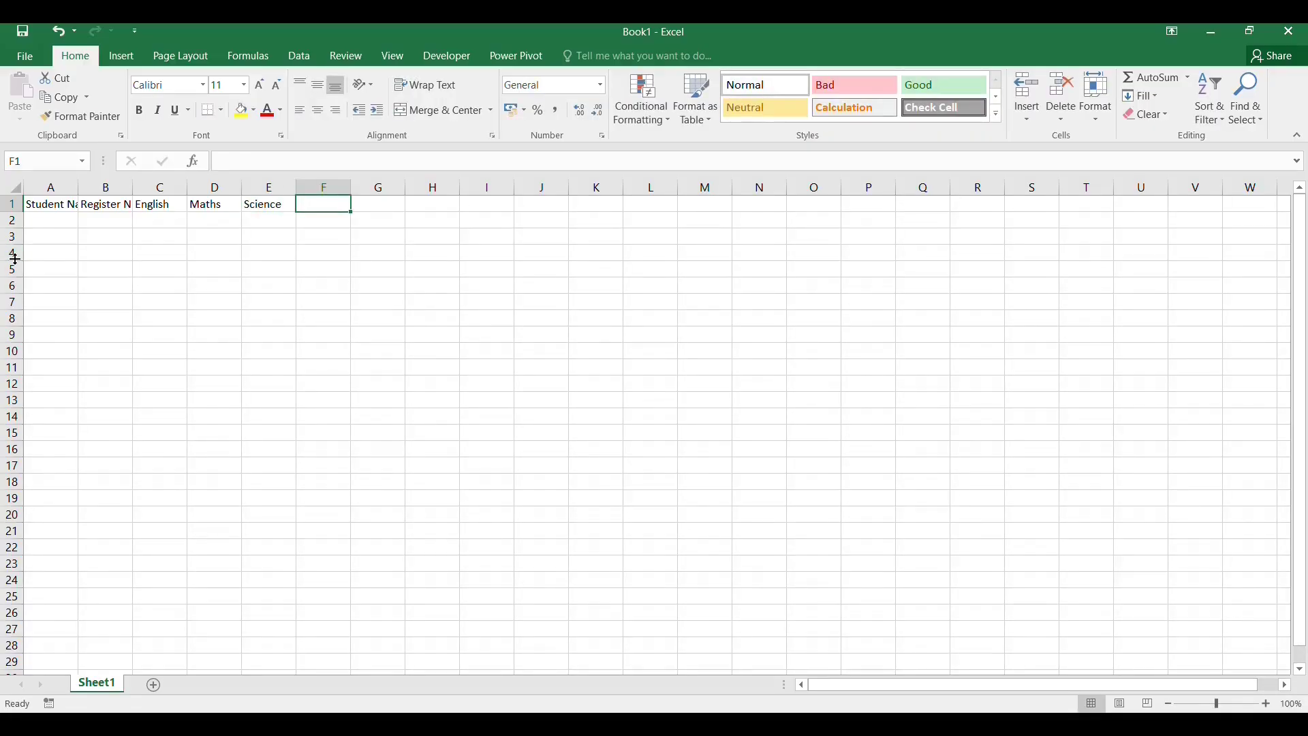
type("To")
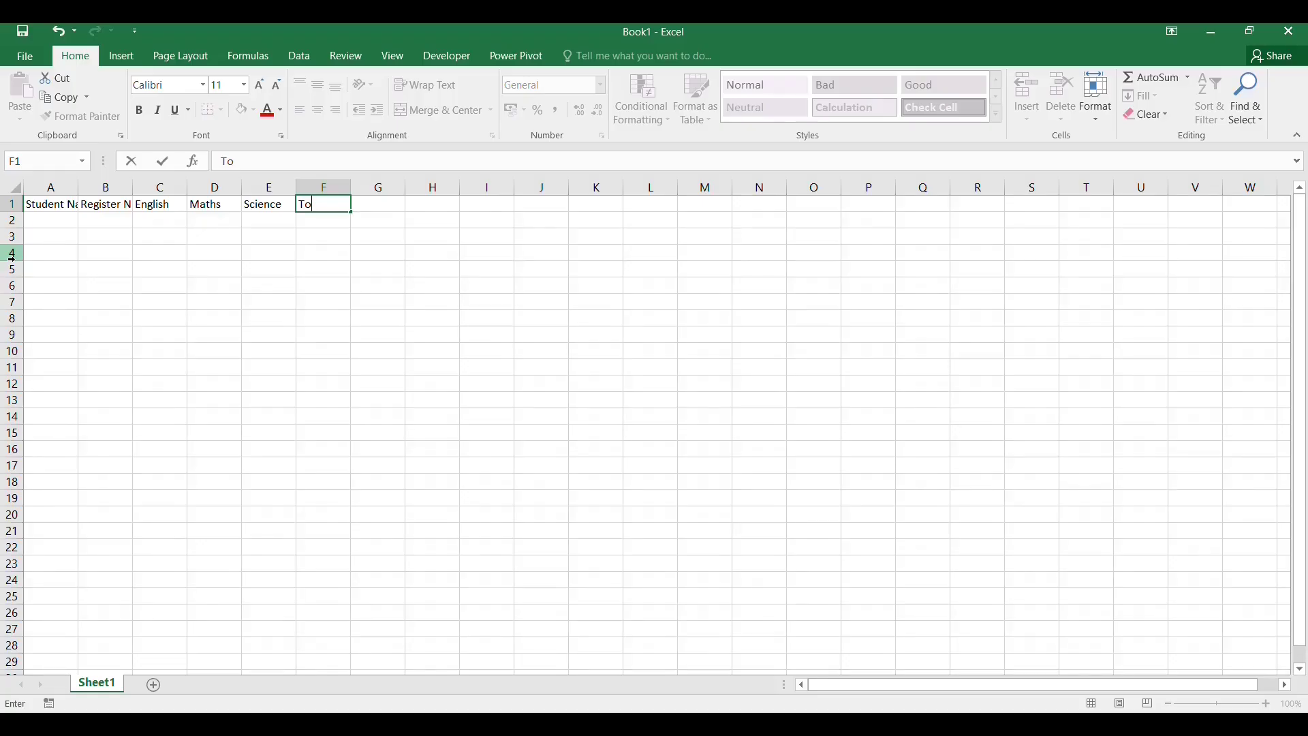
type("tal marks")
left_click(307, 433)
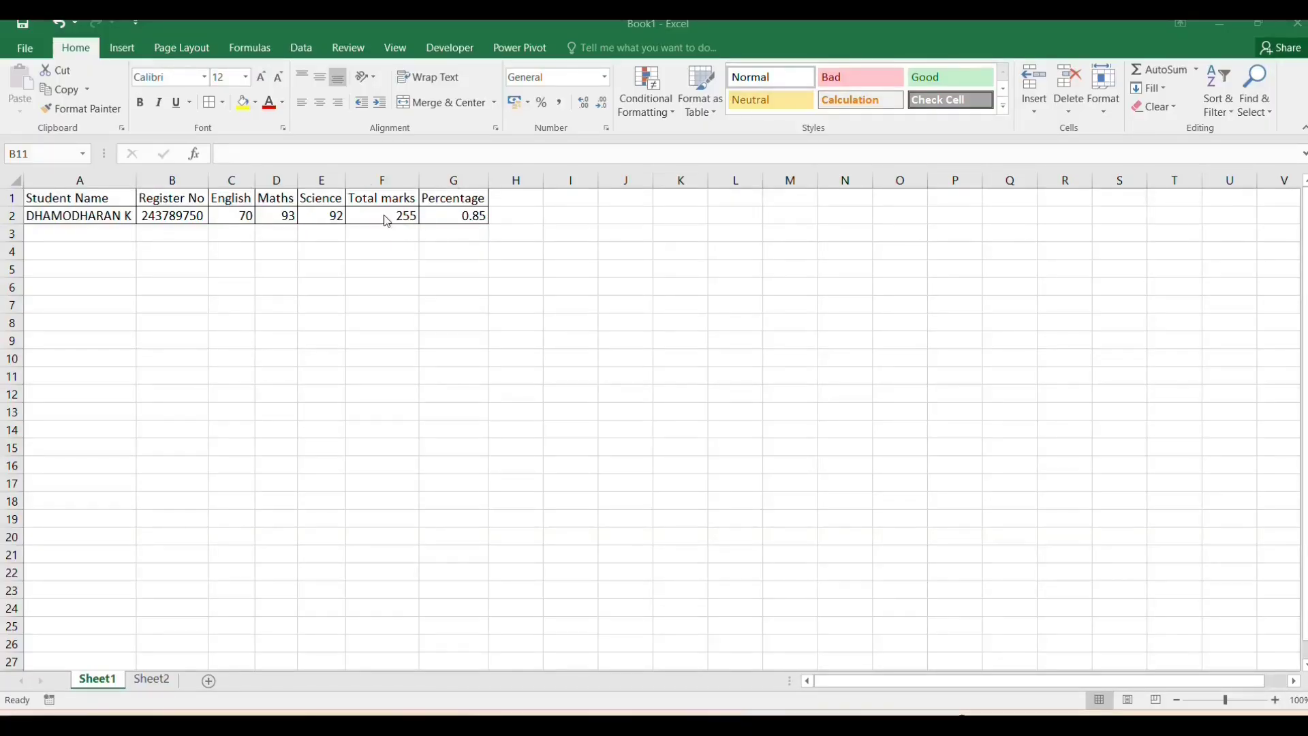
- Format the total marks value in F2 as Number with 0 decimal places
left_click(387, 216)
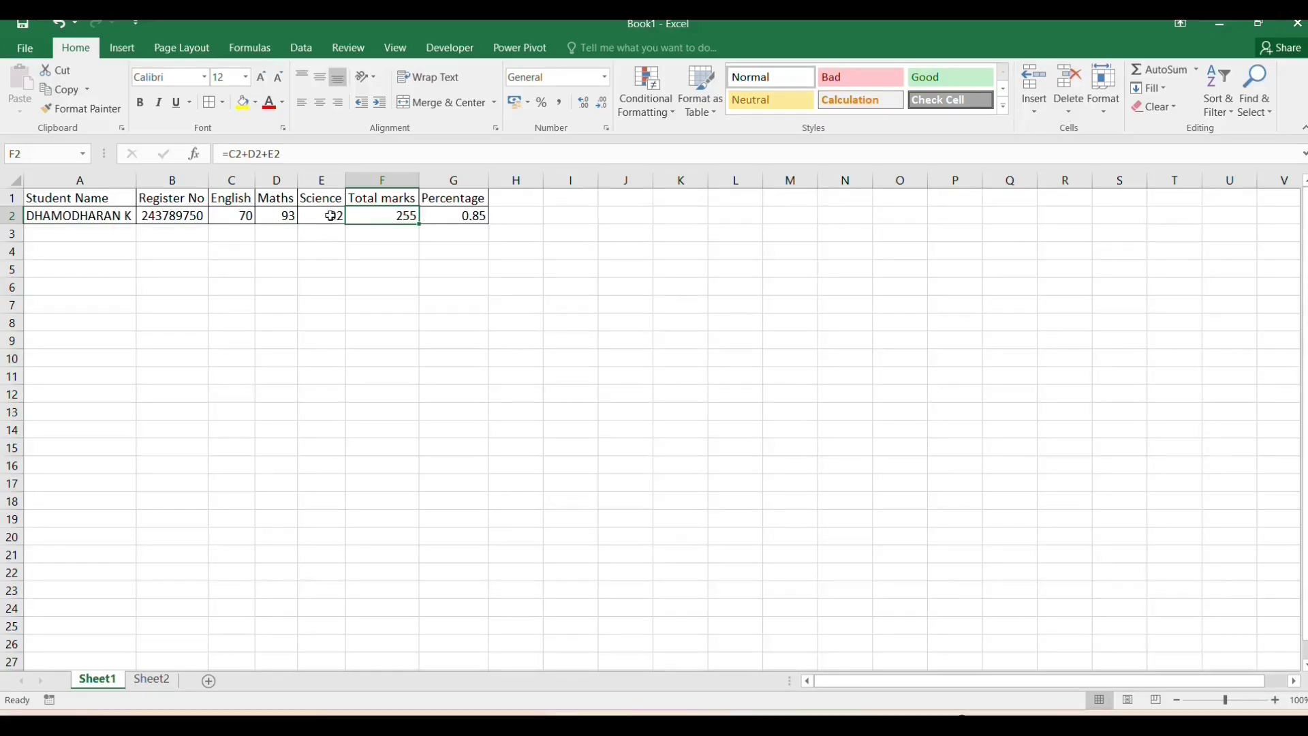
right_click(400, 219)
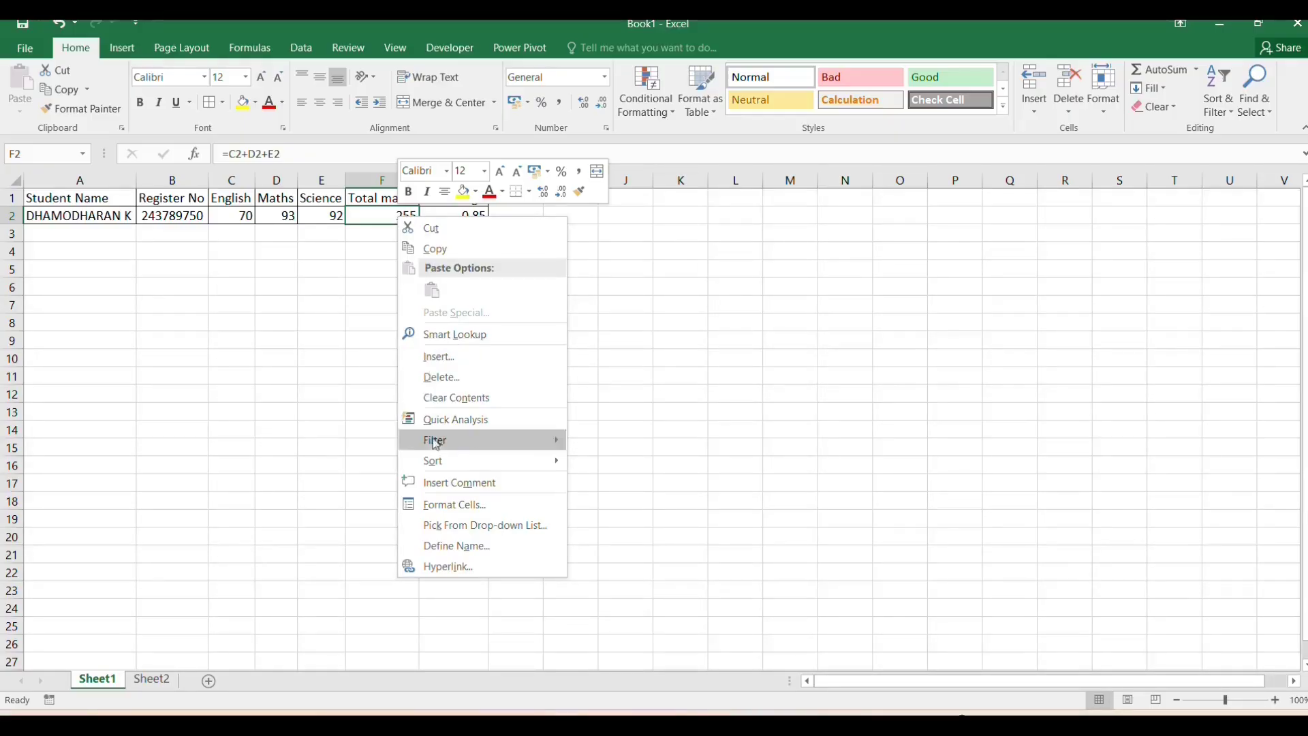
left_click(455, 508)
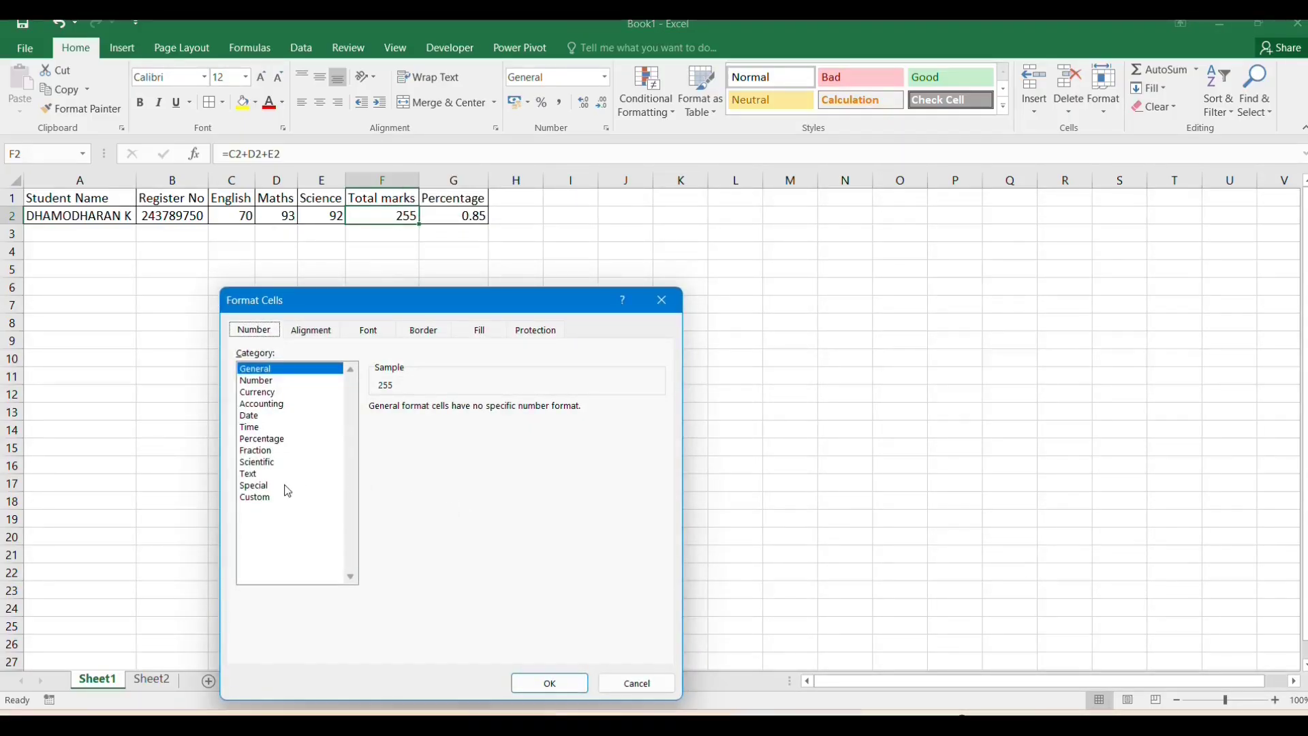
left_click(264, 381)
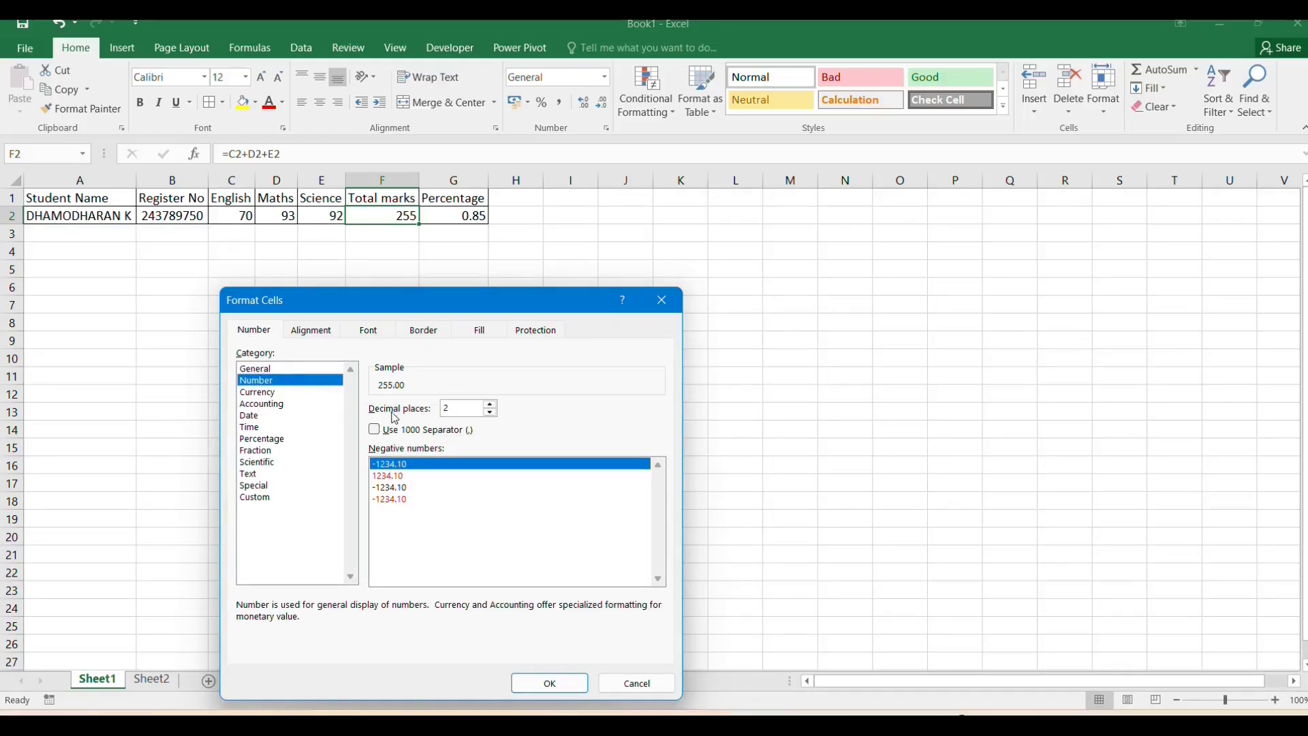
left_click_drag(451, 406, 431, 406)
type("0")
left_click(550, 683)
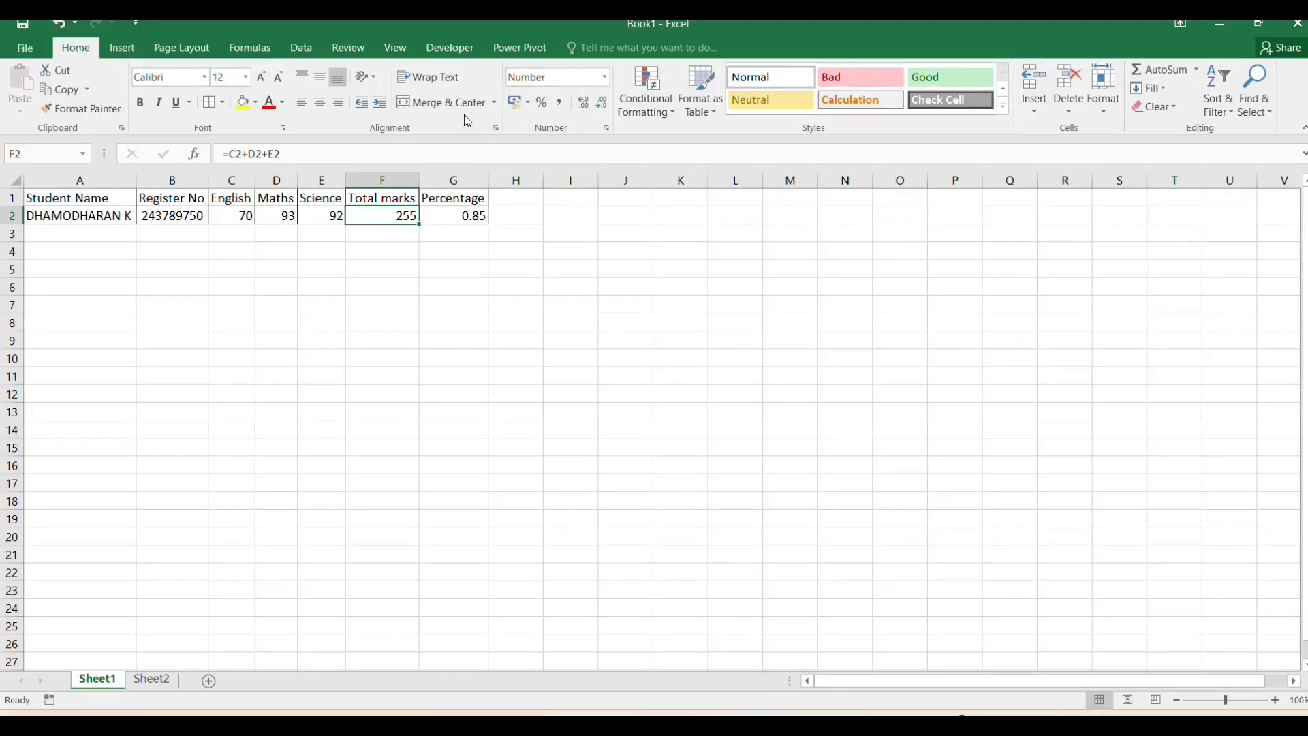
- Apply the preset Number format to the total marks value in F2
left_click(606, 79)
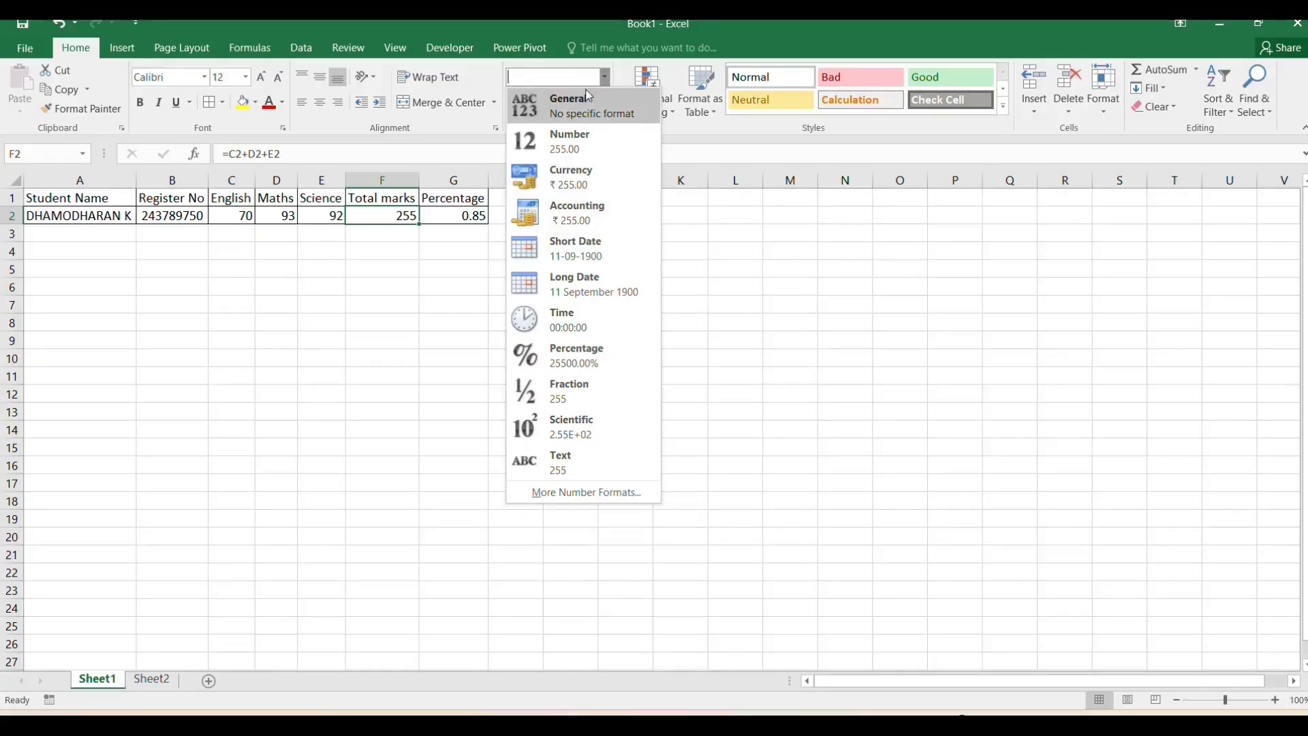
left_click(636, 154)
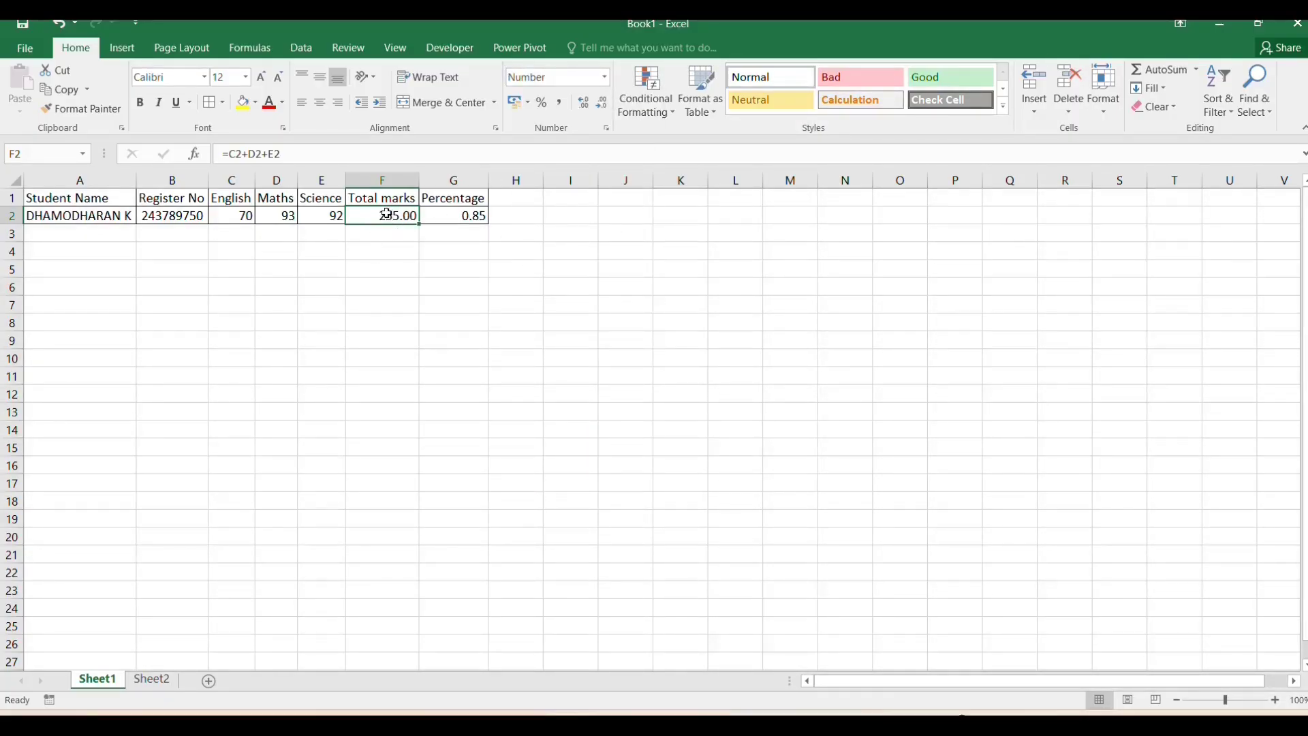
- Format the value in G2 as Percentage with 2 decimal places
left_click(469, 220)
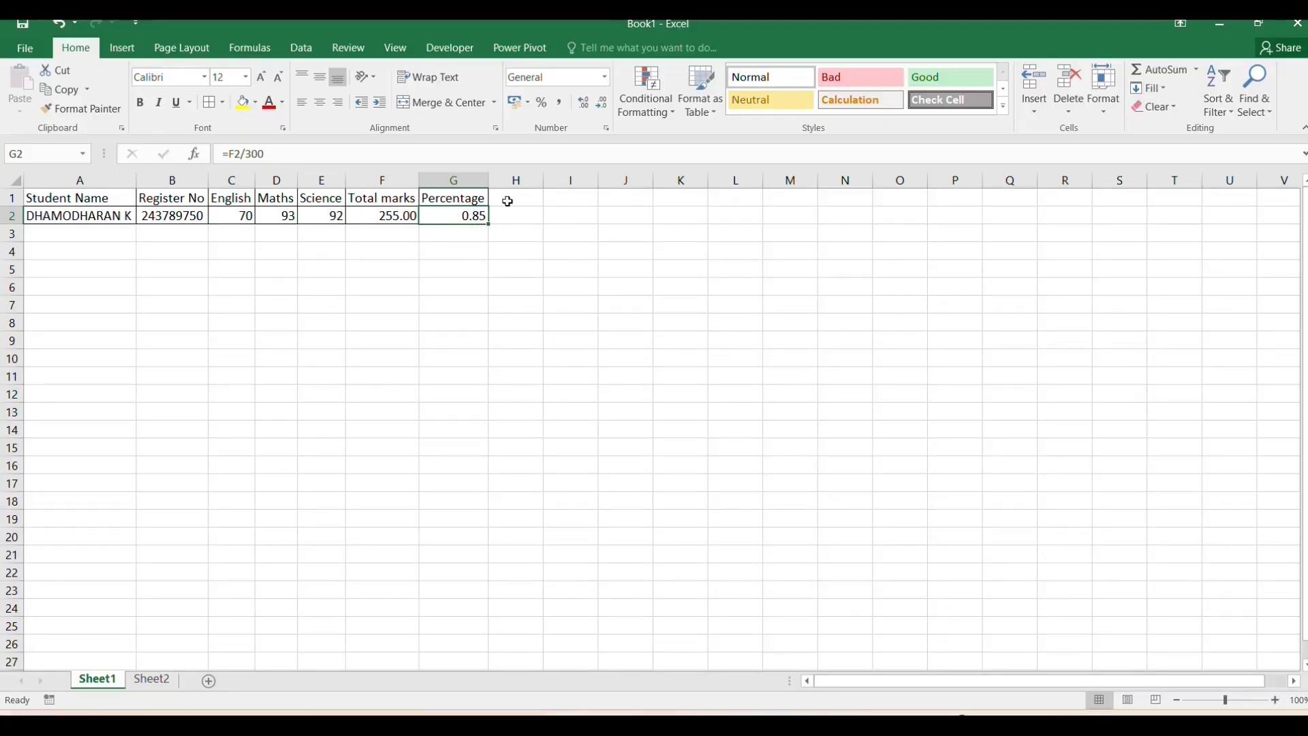
right_click(465, 218)
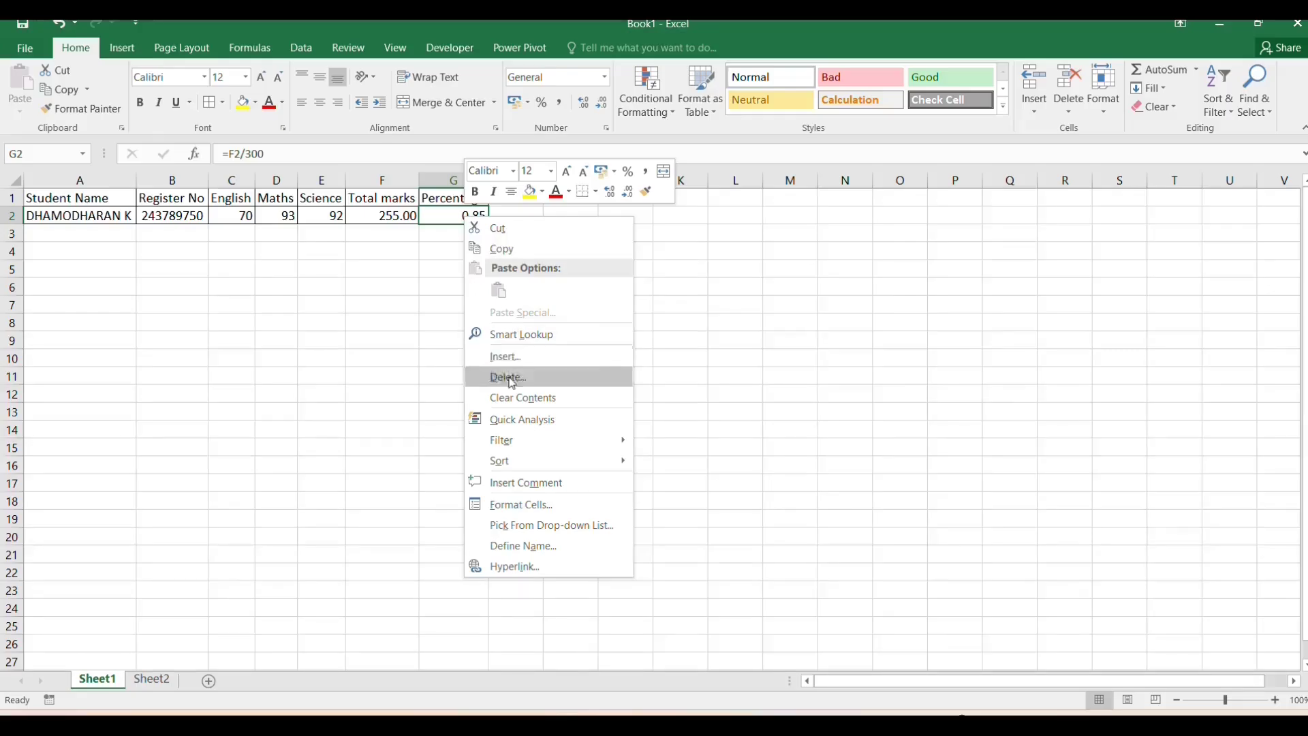
left_click(523, 505)
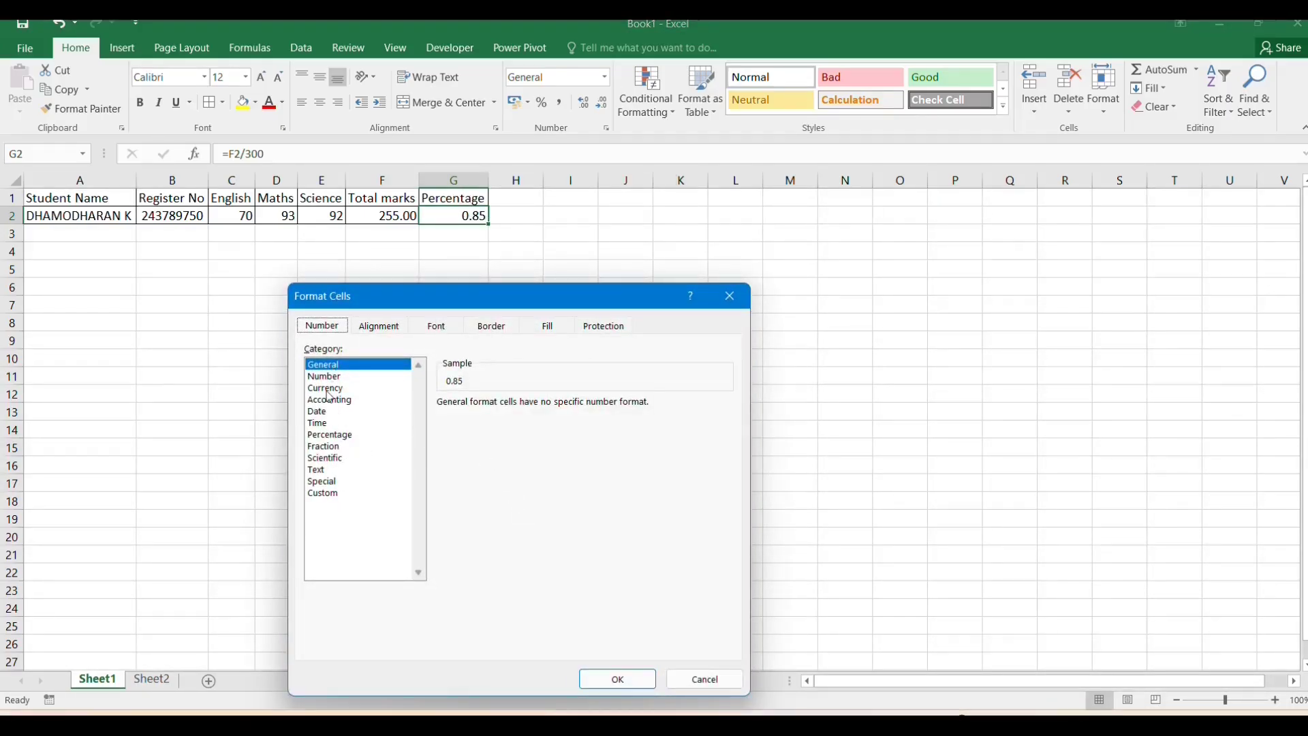
left_click(330, 436)
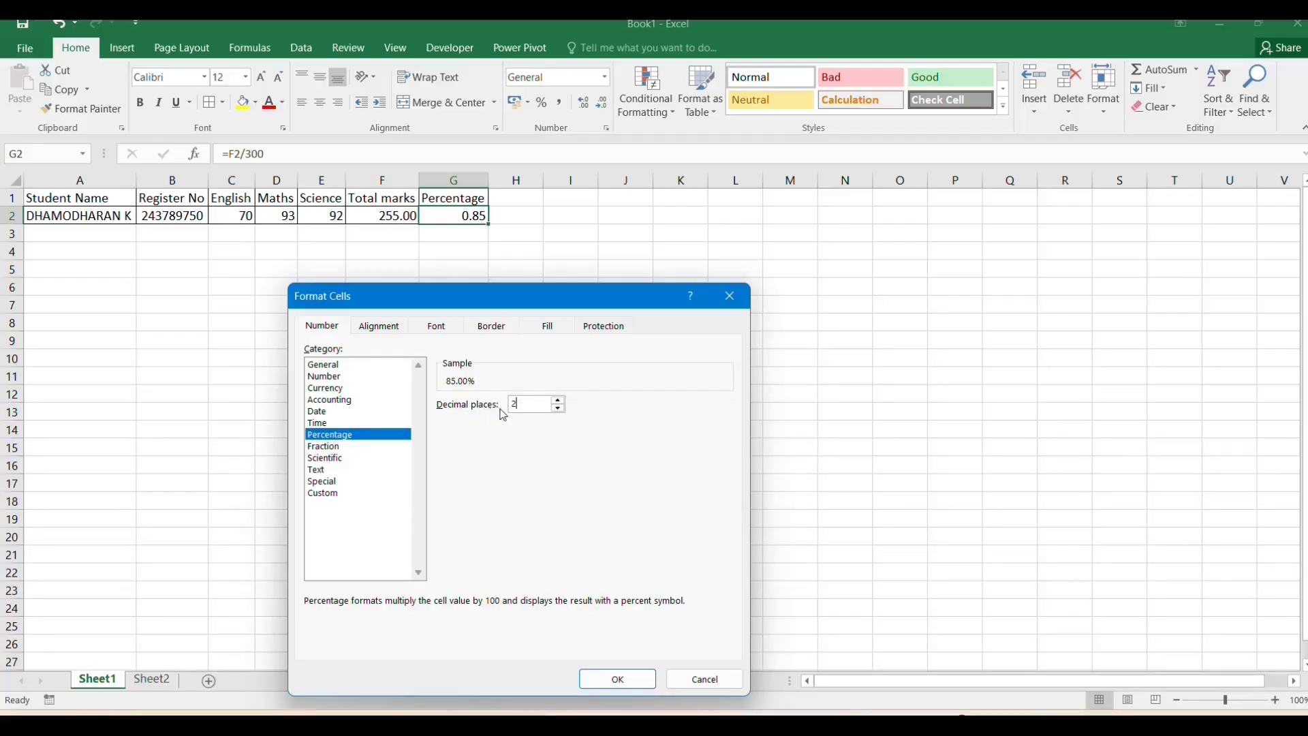
left_click(616, 678)
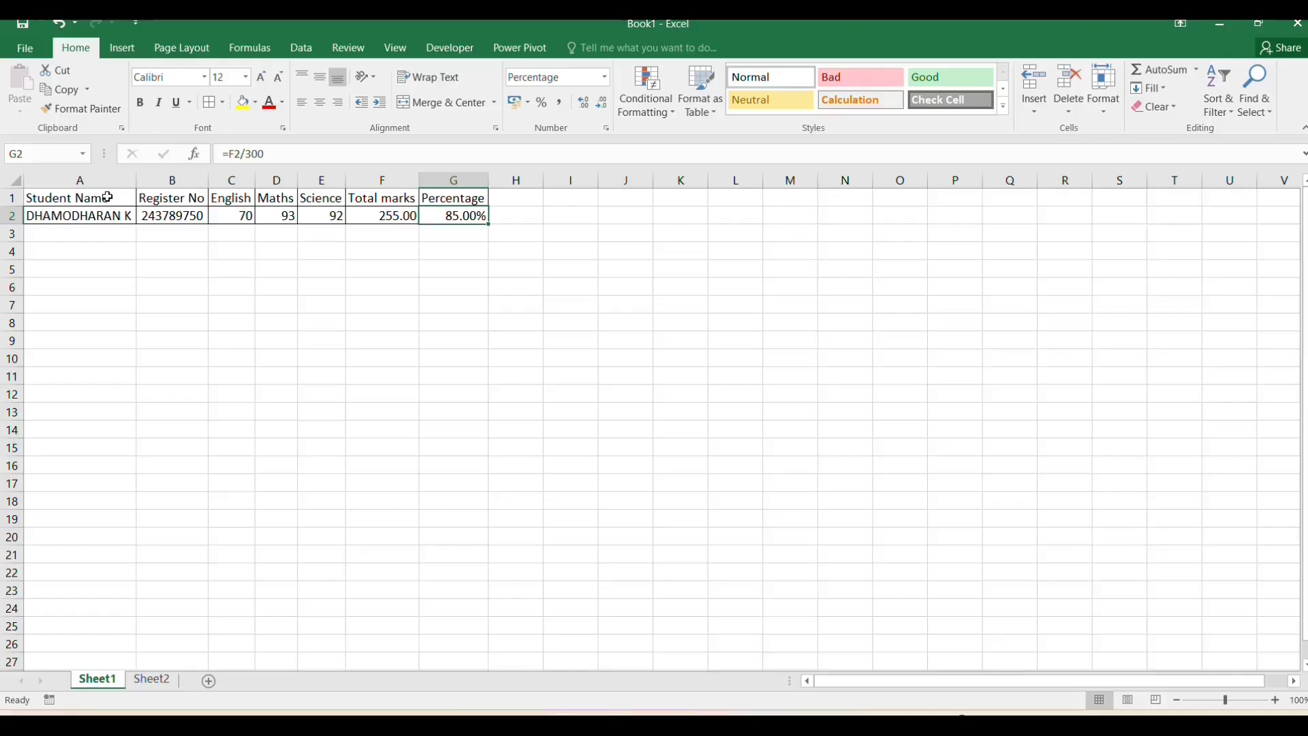
- Make the header cells A1:F1 bold and give them a light blue fill
left_click_drag(32, 199, 368, 198)
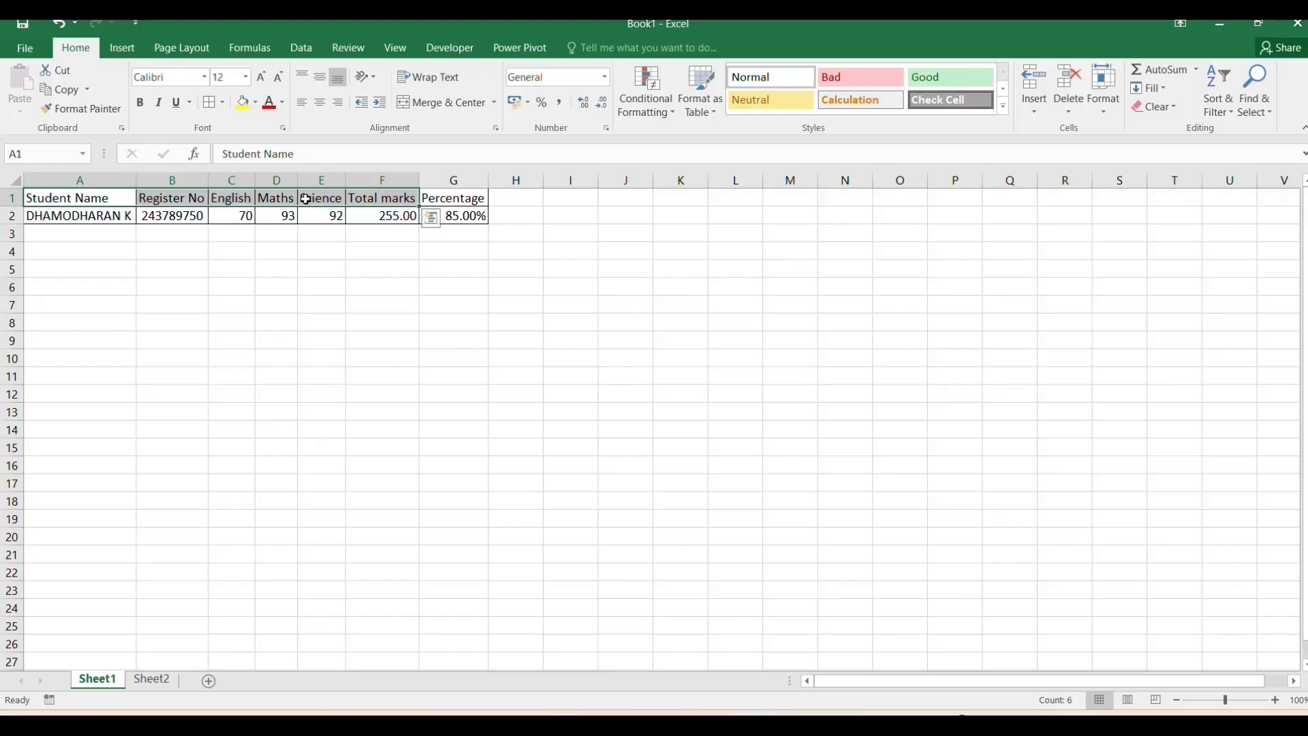
key("ctrl+b")
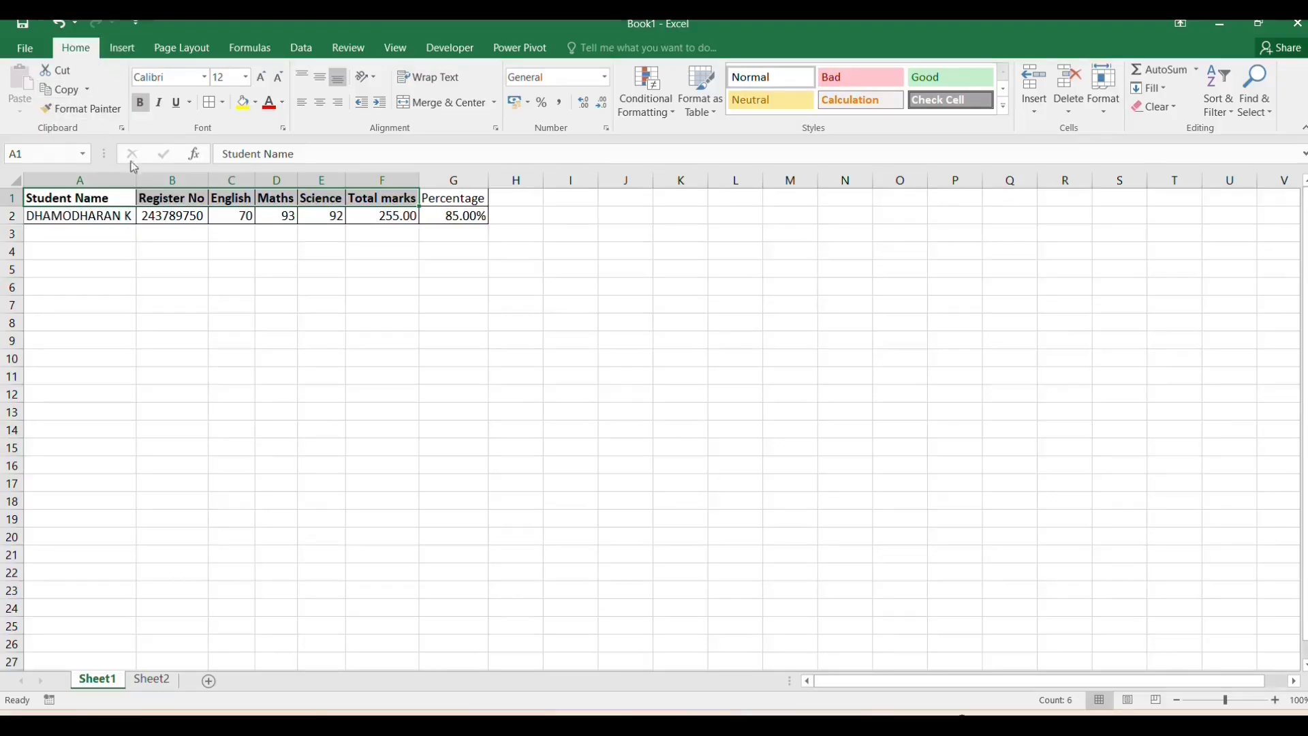
left_click(256, 103)
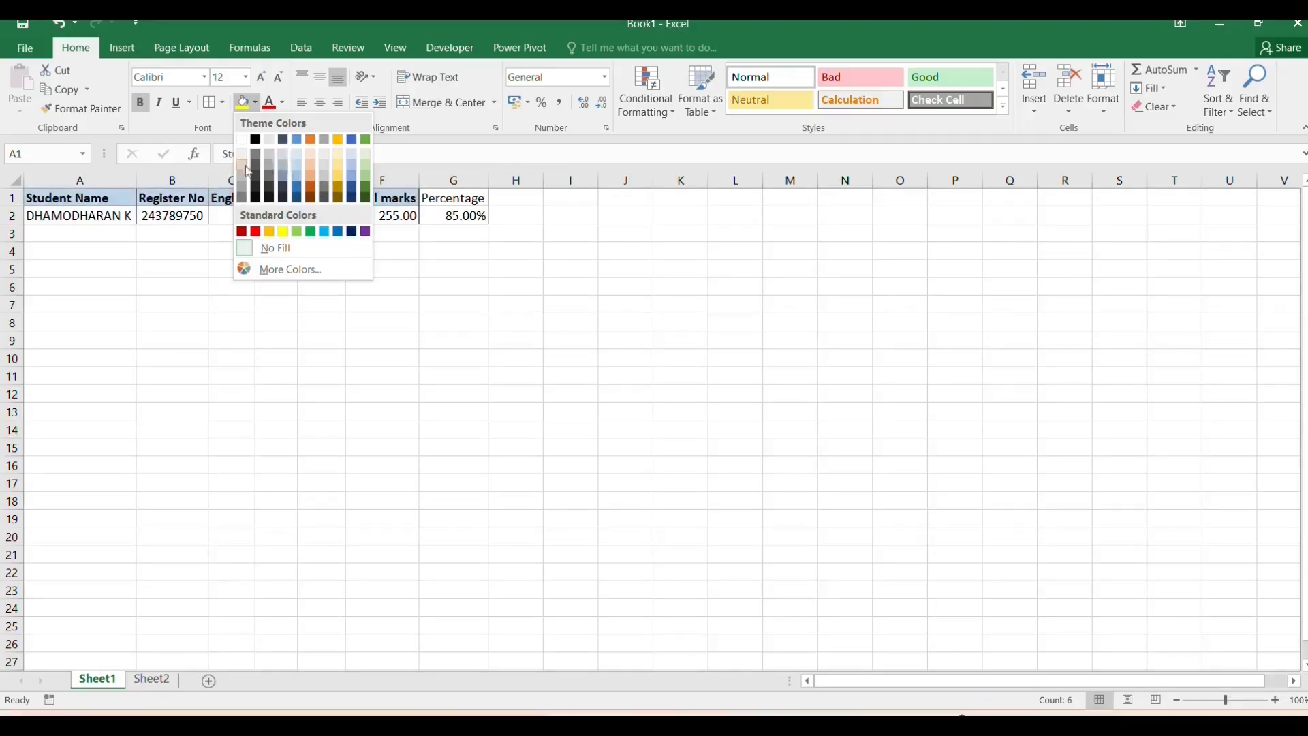
left_click(304, 156)
left_click(322, 250)
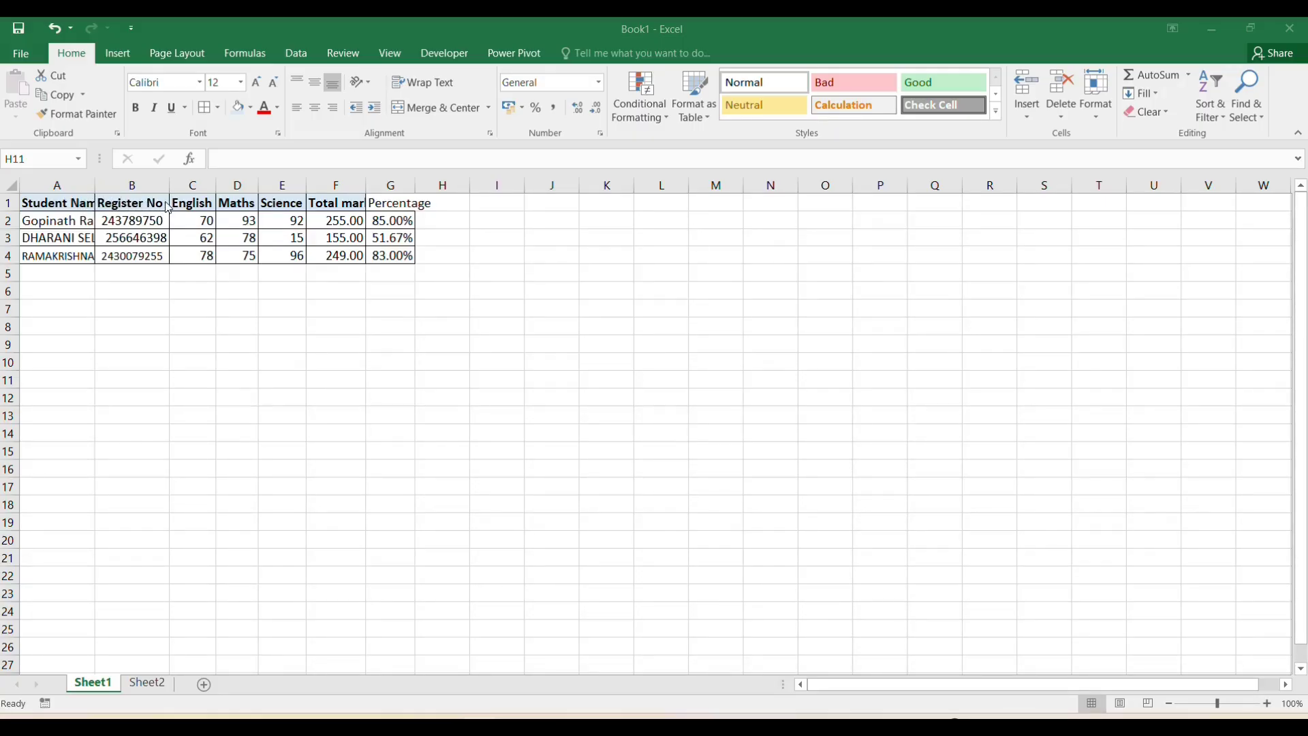
- Widen the Register No column manually, and AutoFit its width to the contents
left_click(95, 182)
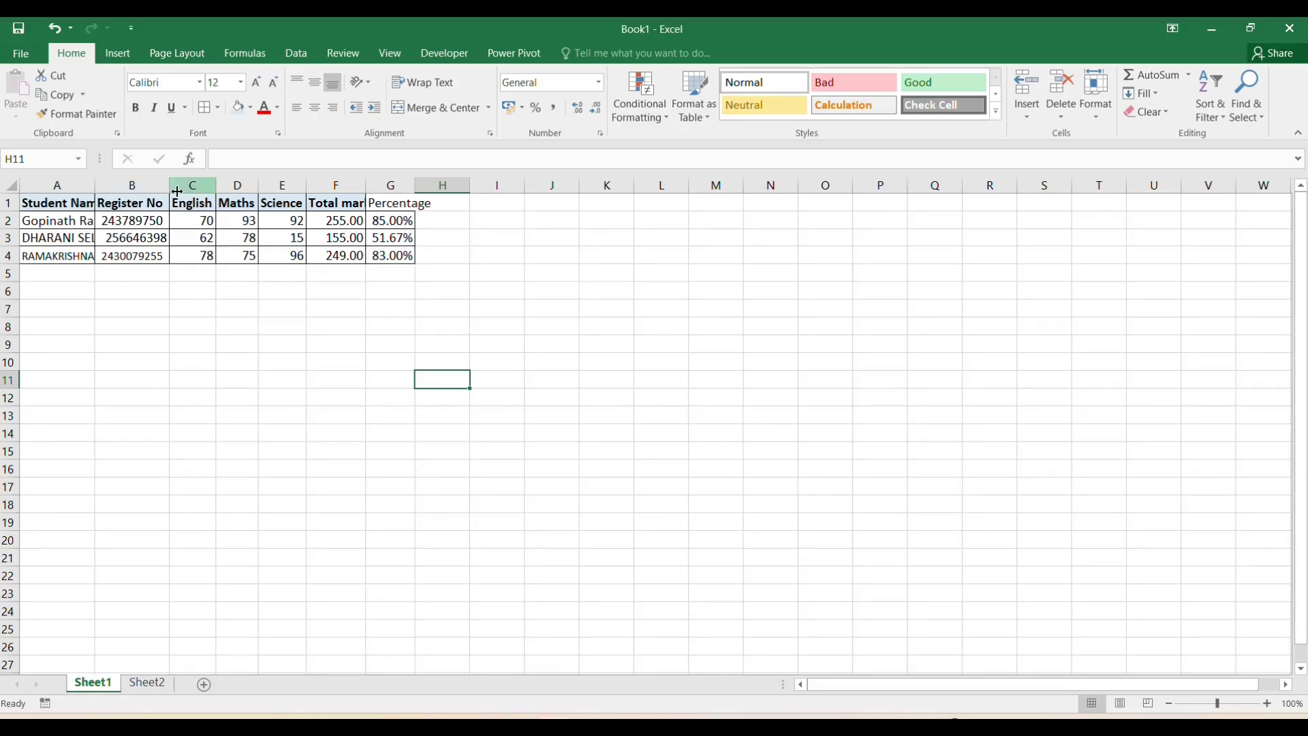
left_click_drag(169, 184, 170, 184)
mouse_move(169, 184)
left_mouse_down()
mouse_move(151, 184)
mouse_move(182, 190)
left_mouse_up()
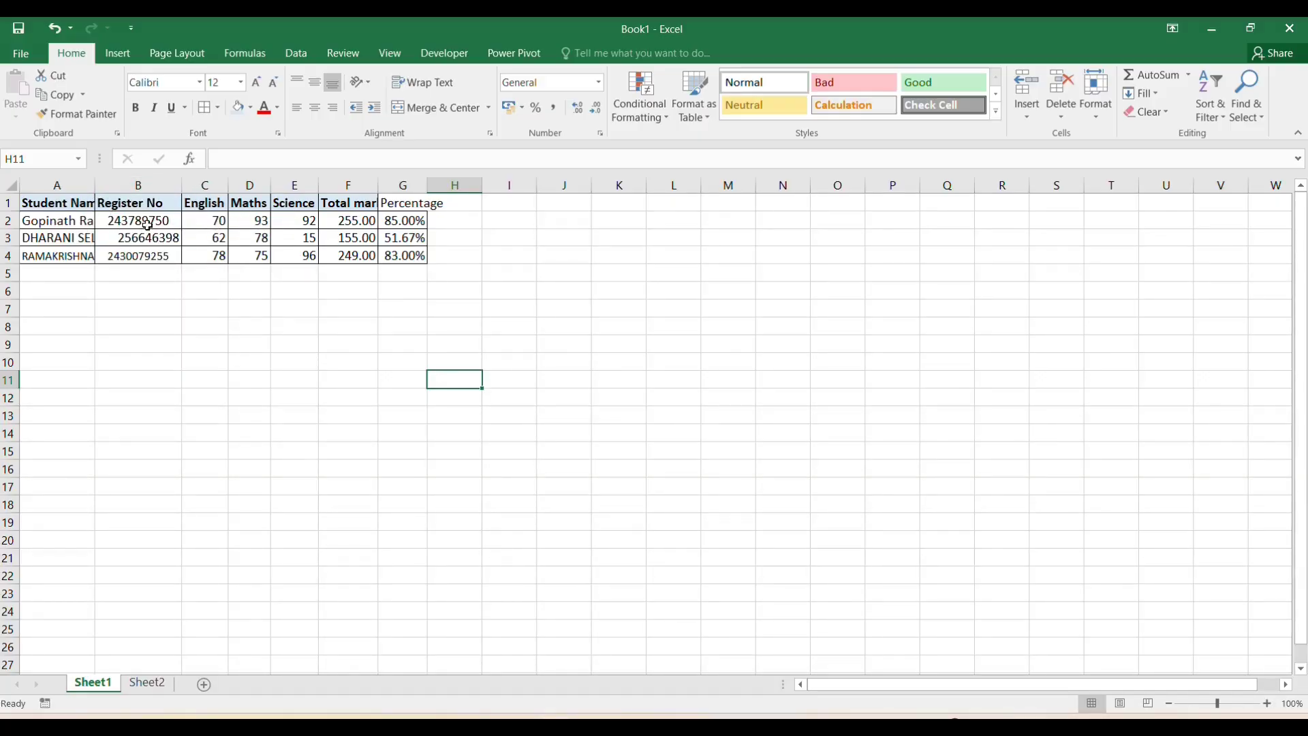
double_click(180, 184)
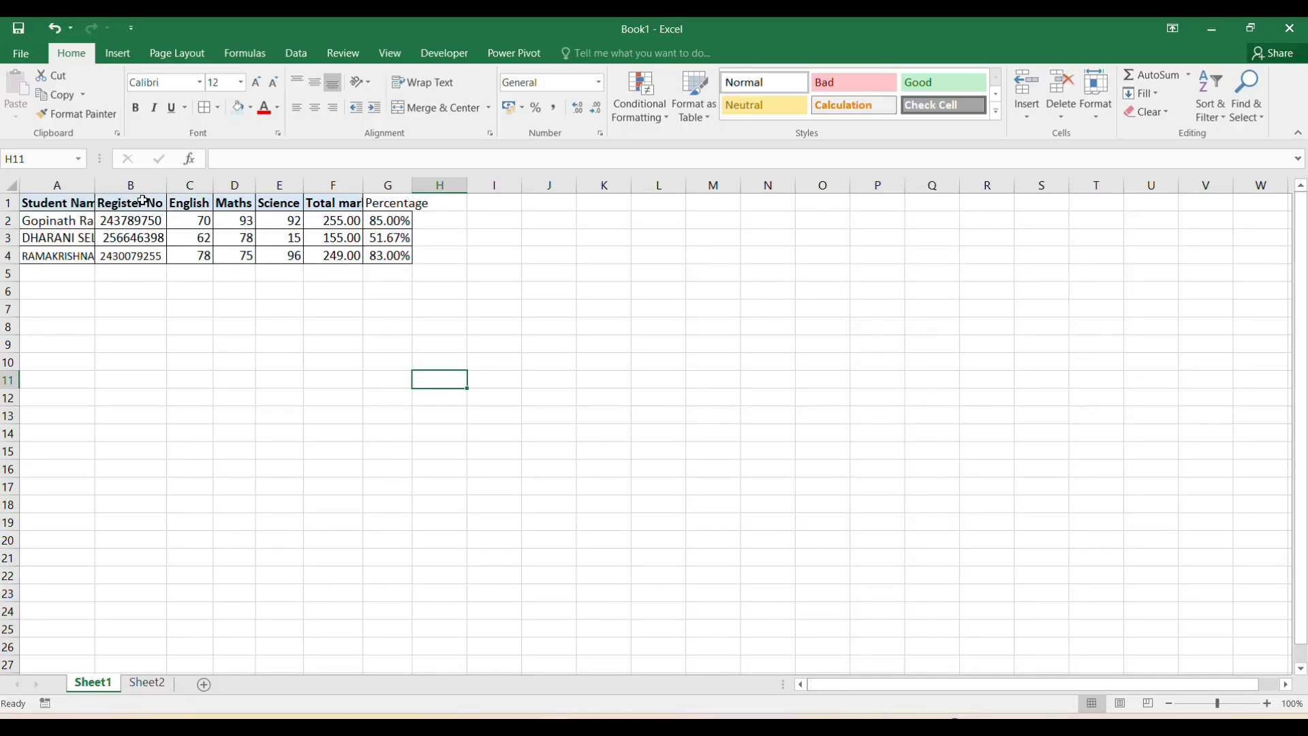
- AutoFit the Student Name column to its longest entry, fitting it again after narrowing it manually
double_click(95, 184)
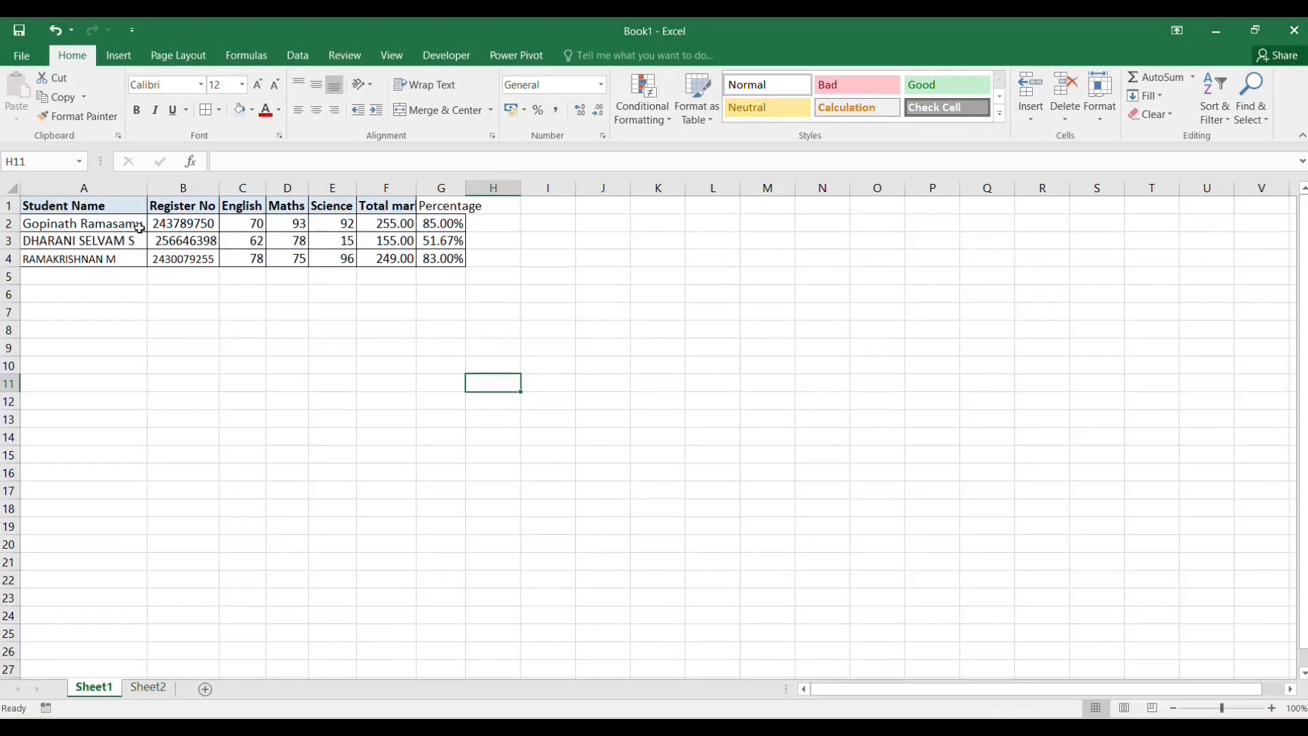
left_click_drag(147, 186, 118, 186)
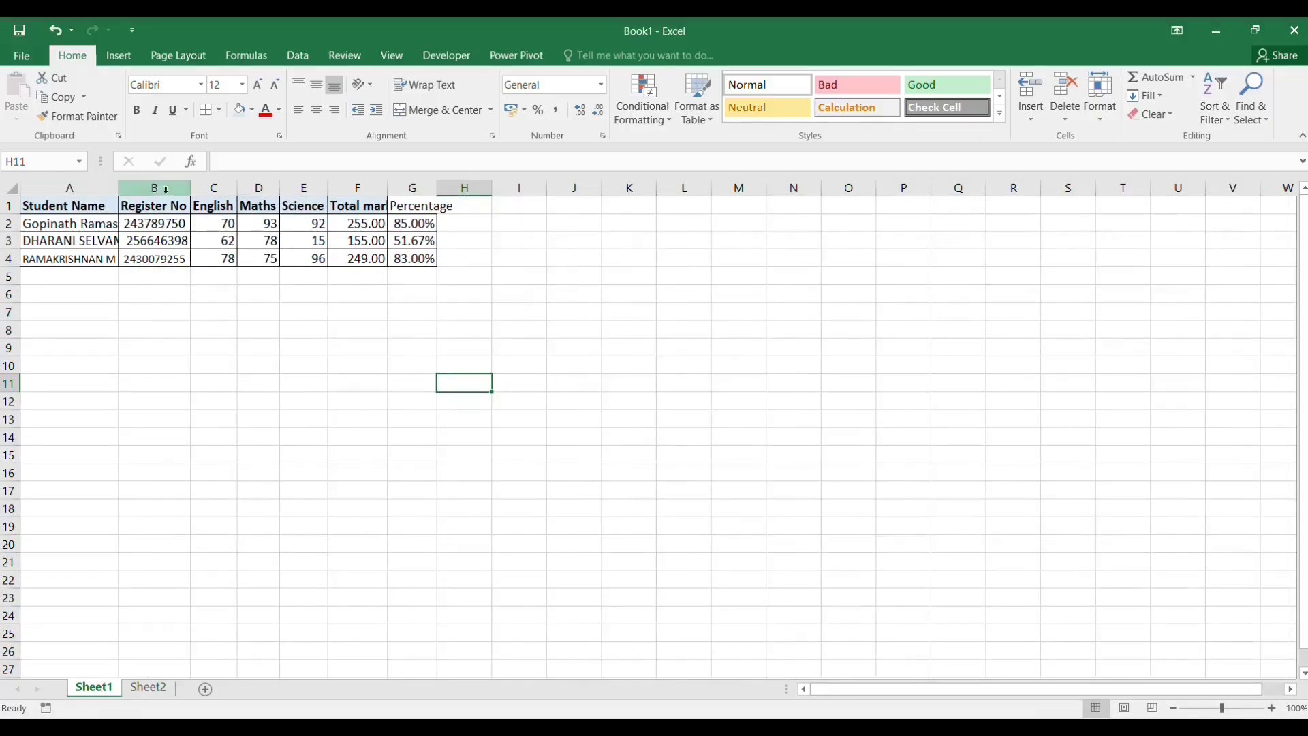
double_click(118, 187)
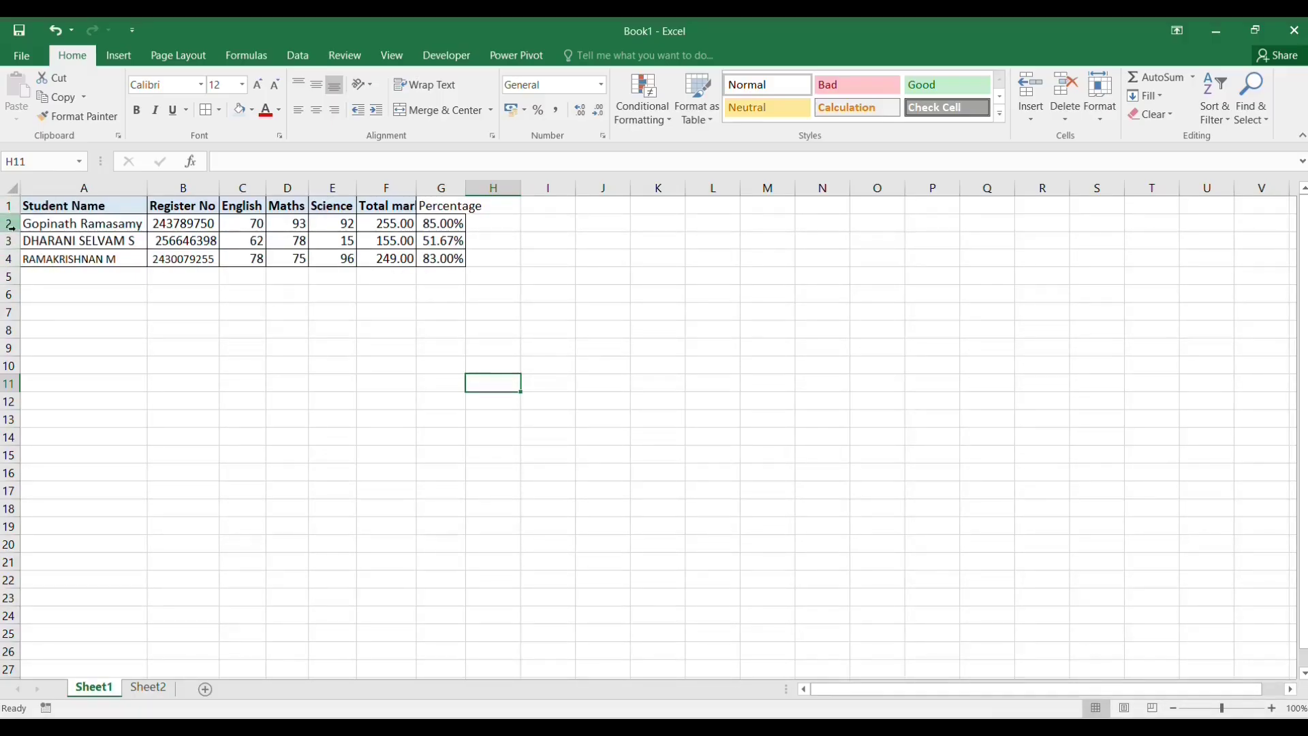
- Increase the heights of rows 2 and 3 manually, and AutoFit both rows to their contents
mouse_move(14, 231)
left_mouse_down()
mouse_move(14, 260)
mouse_move(18, 233)
left_mouse_up()
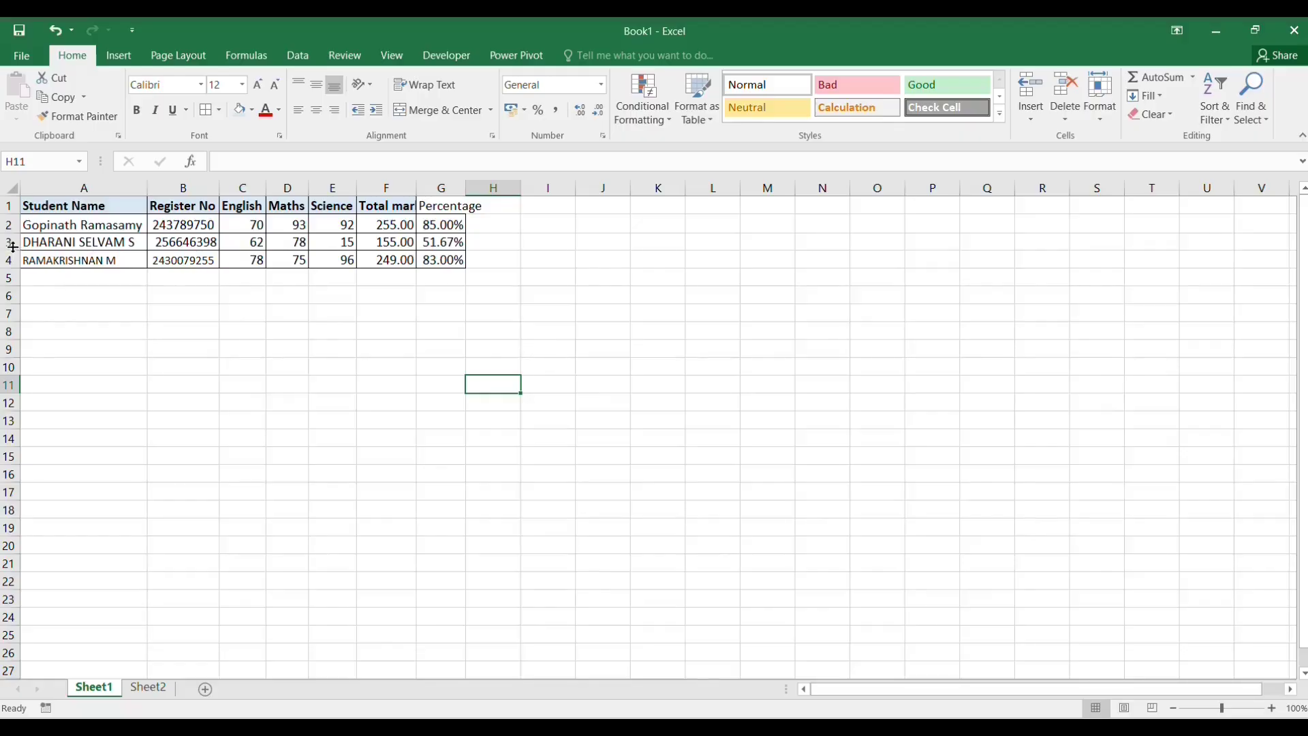
left_click_drag(12, 235, 9, 250)
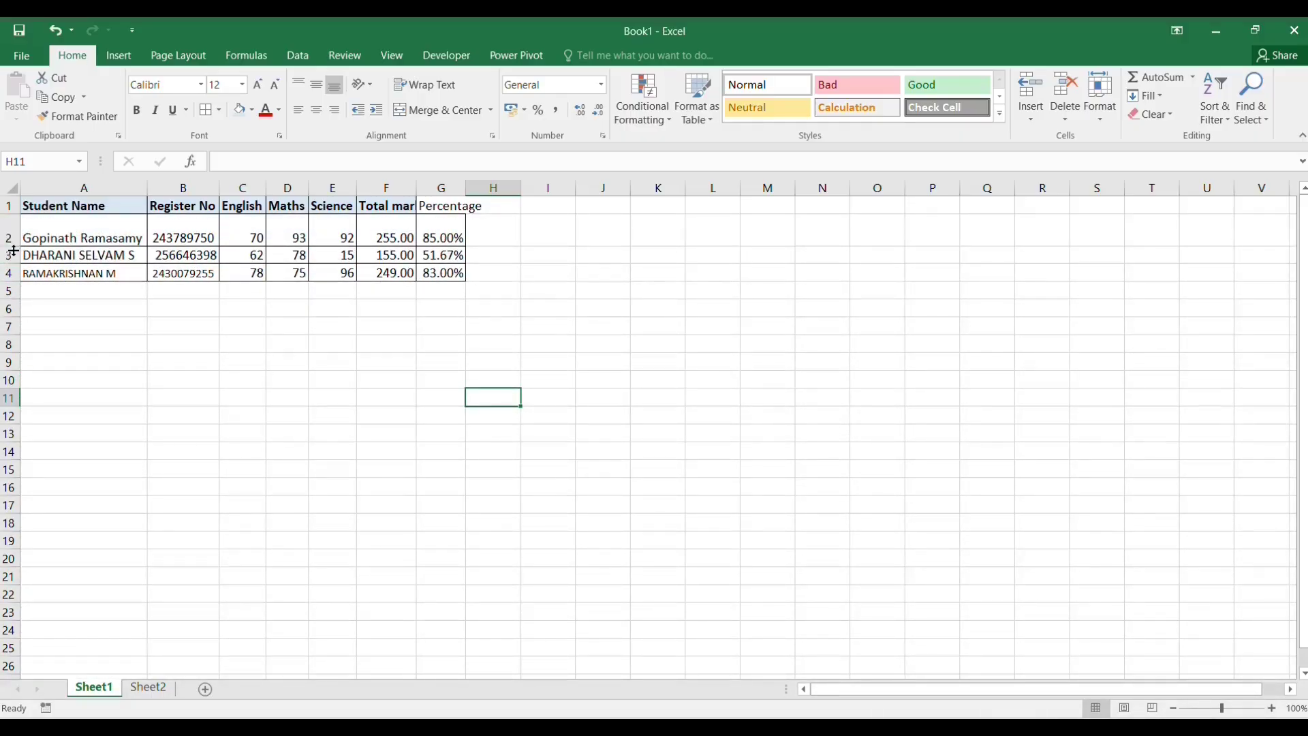
left_click_drag(13, 248, 14, 251)
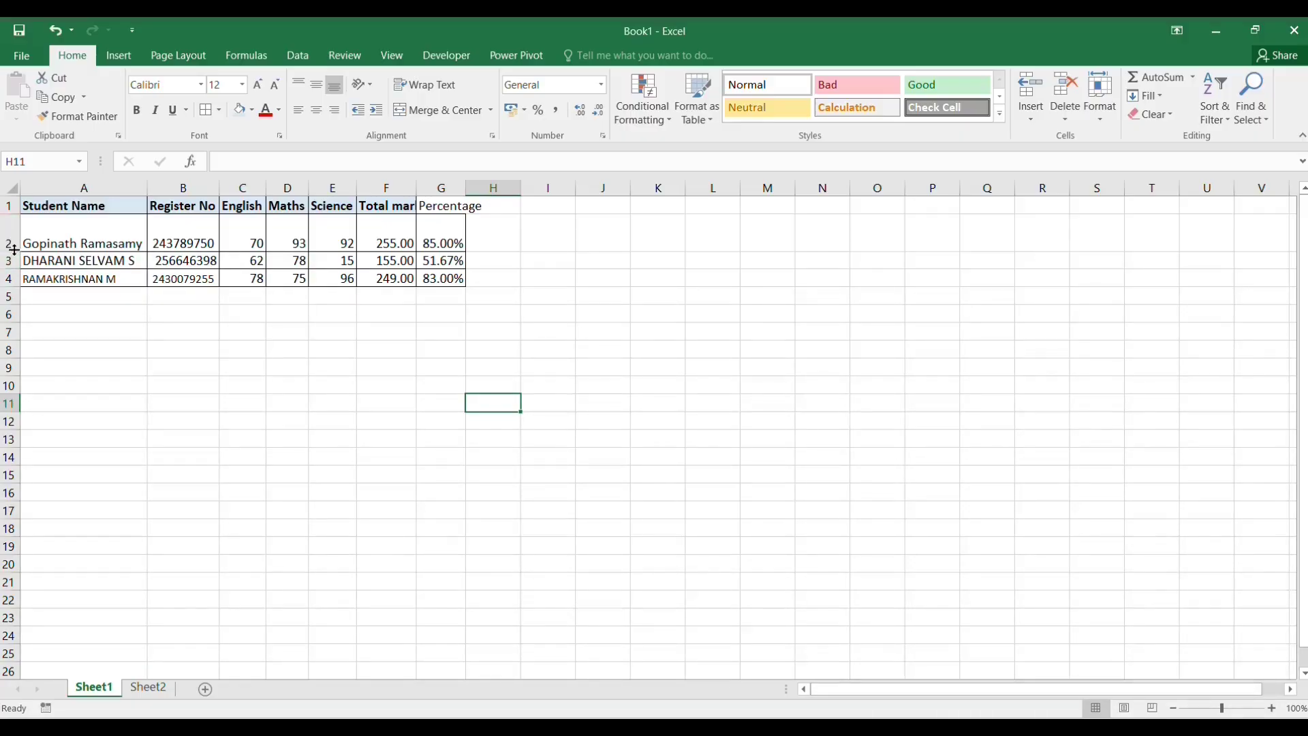
left_click_drag(10, 269, 13, 282)
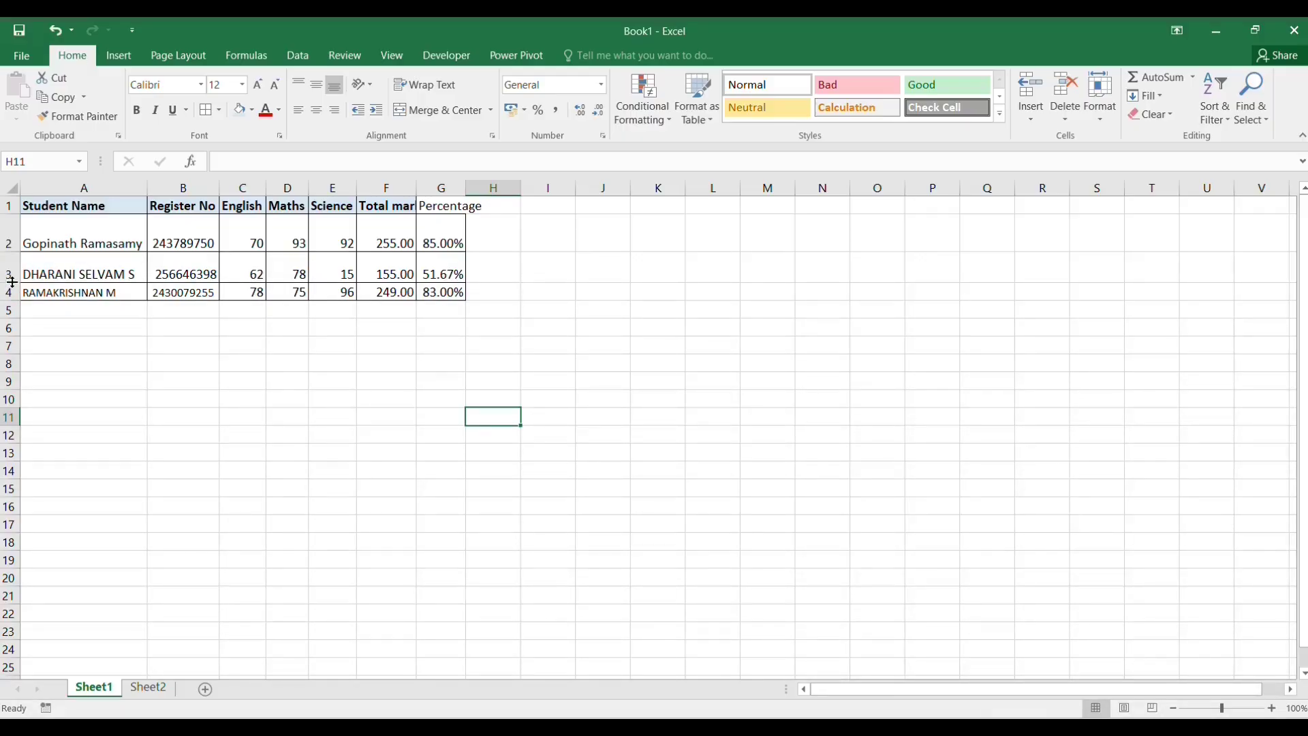
double_click(11, 282)
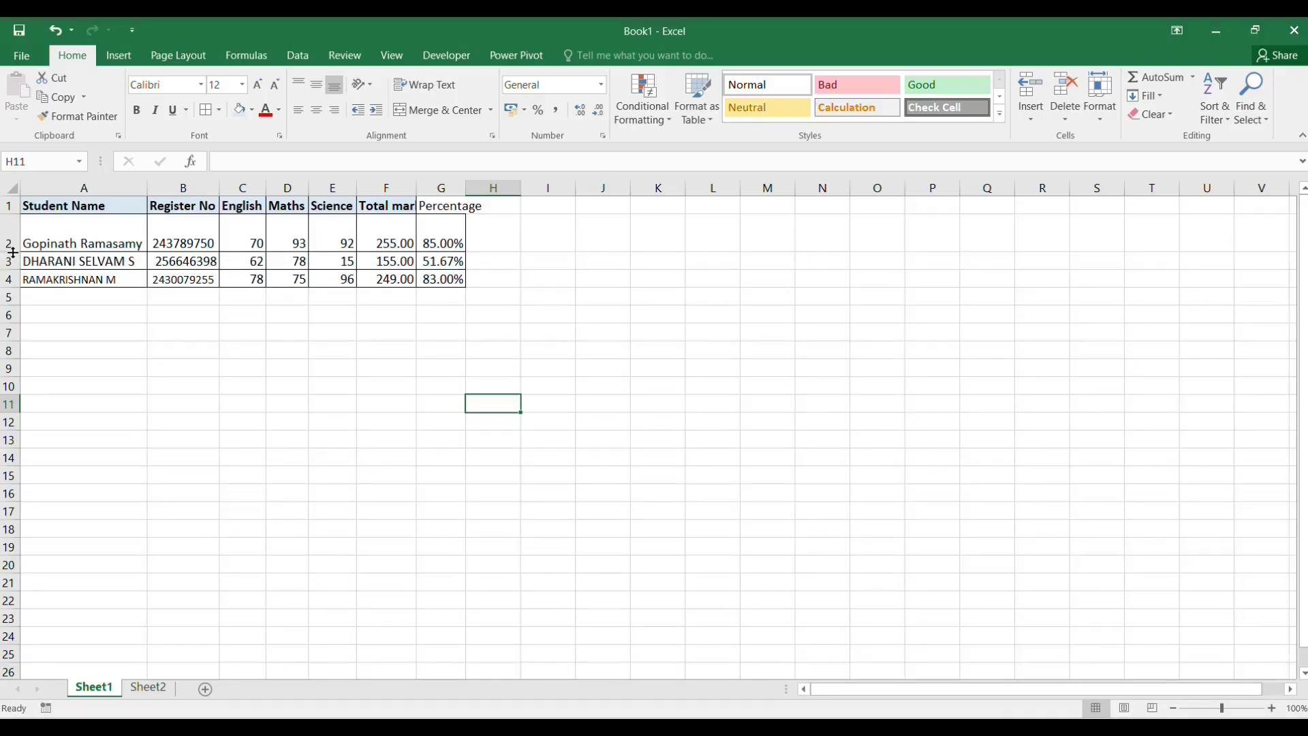
double_click(12, 252)
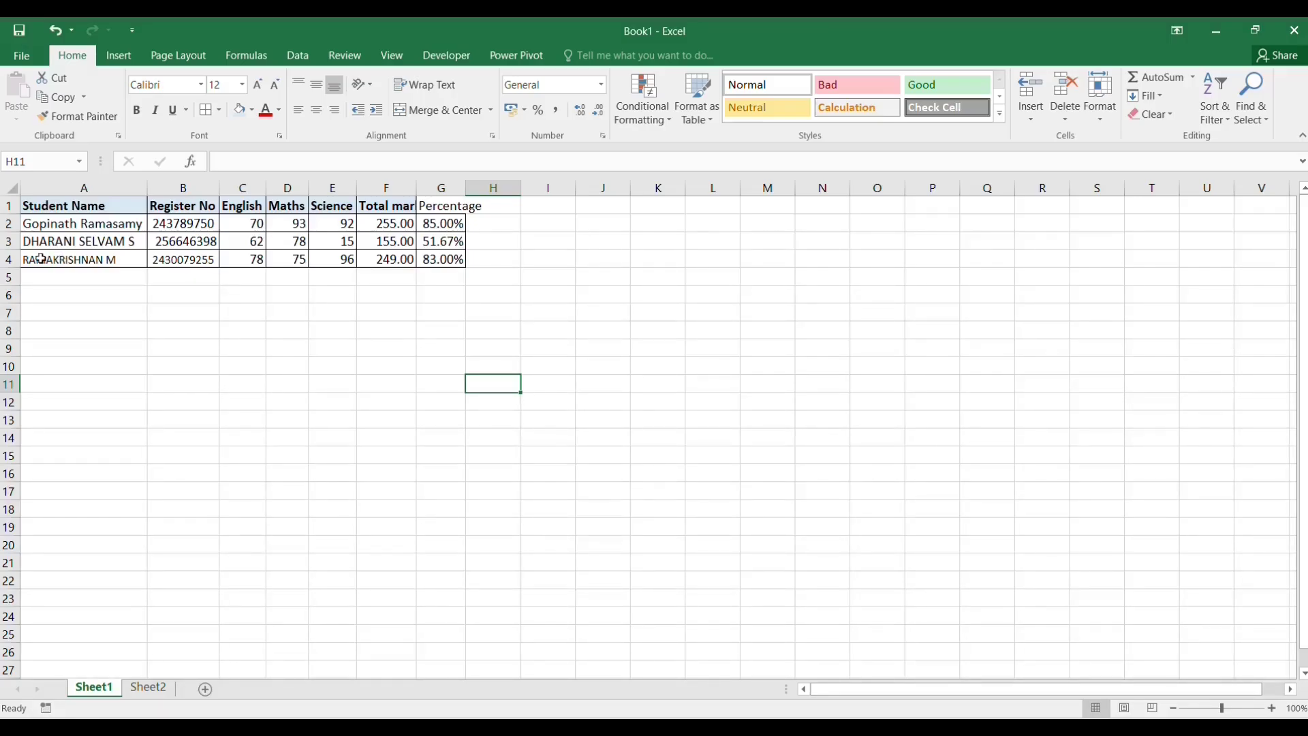
- After enlarging row 3 and narrowing the Student Name column, AutoFit all column widths and row heights across the whole sheet
left_click_drag(12, 251, 12, 263)
left_click_drag(146, 188, 106, 188)
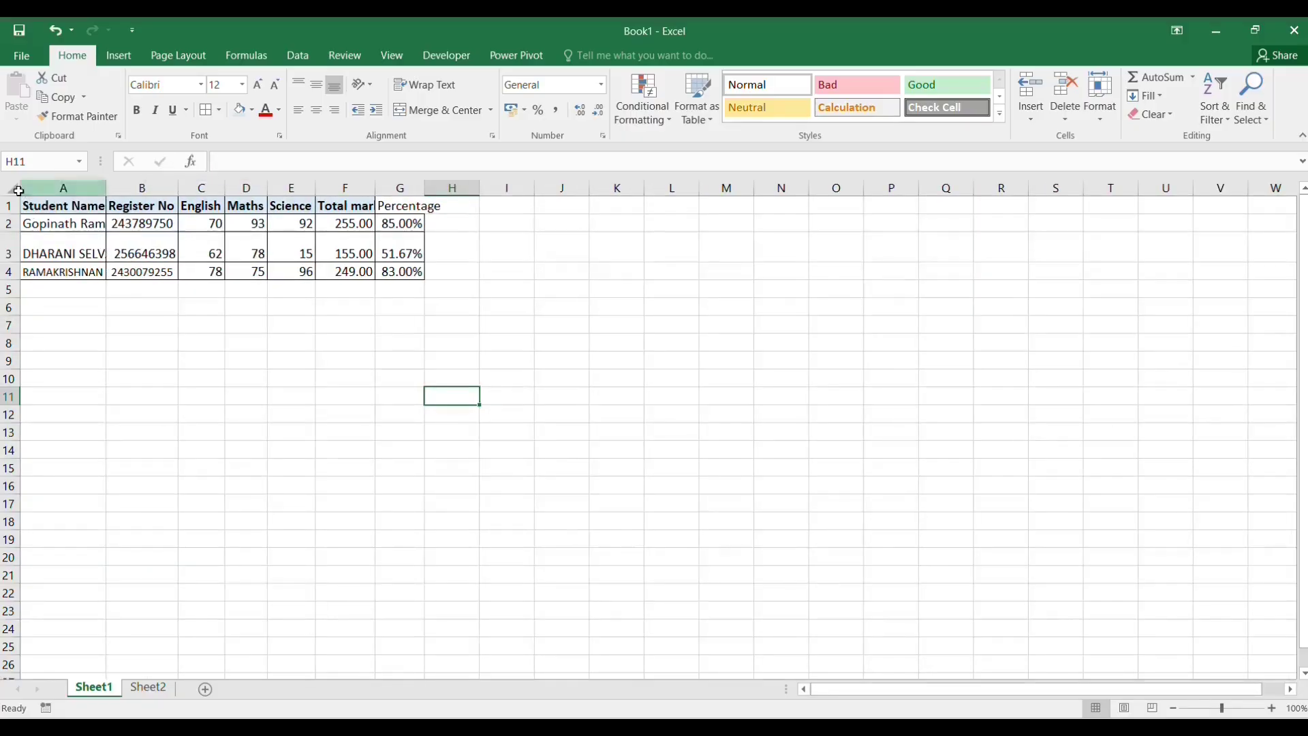
key("ctrl+a")
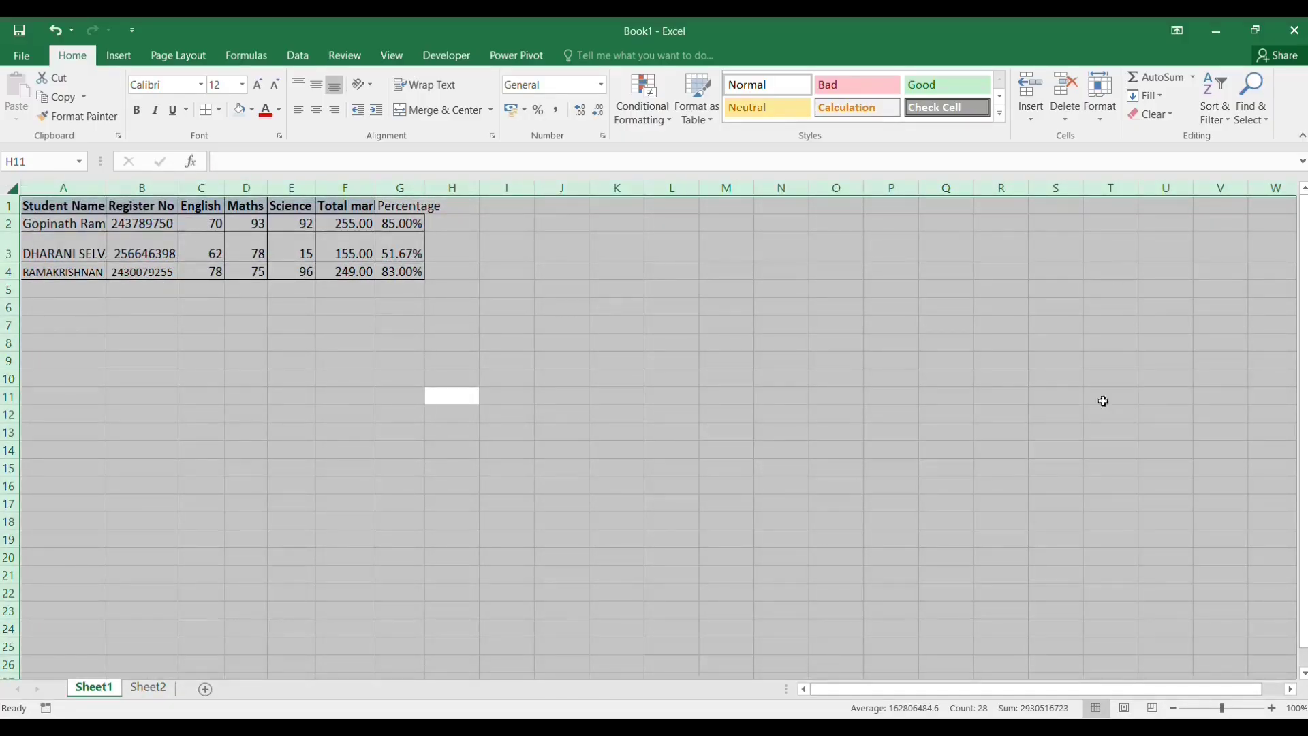
double_click(104, 187)
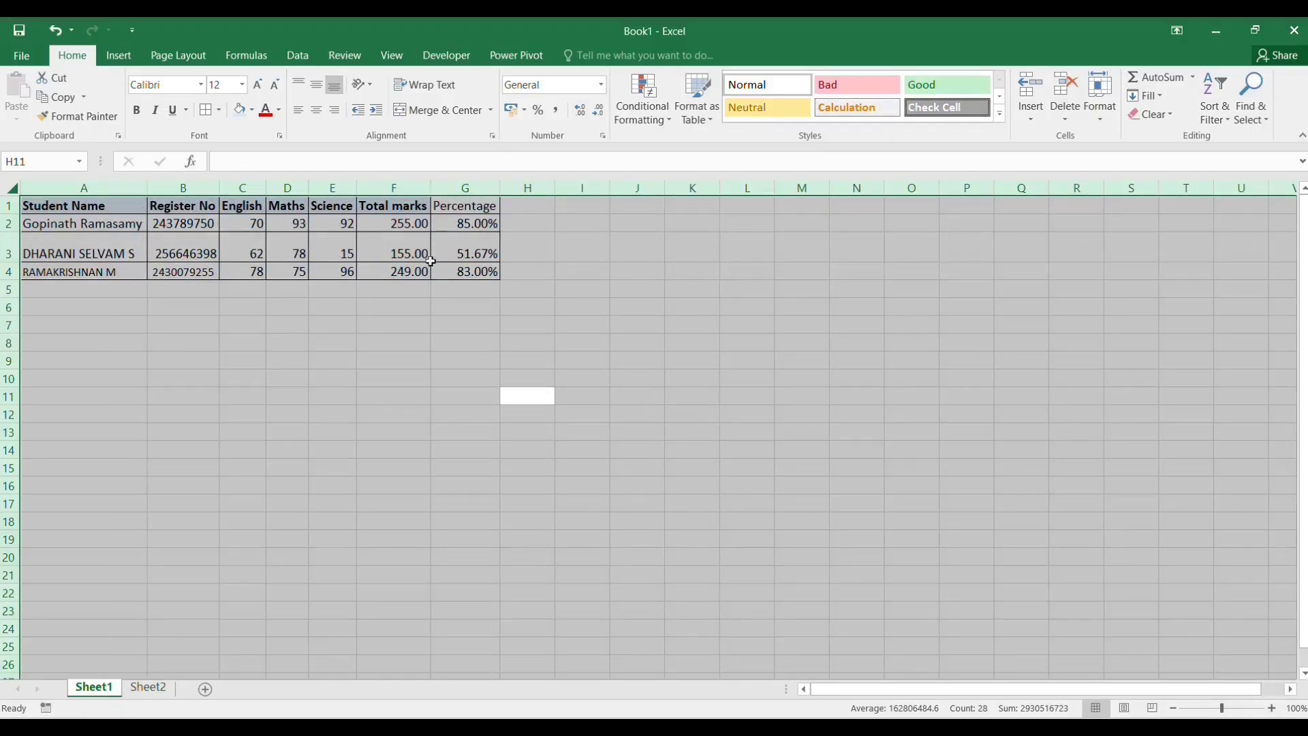
double_click(14, 261)
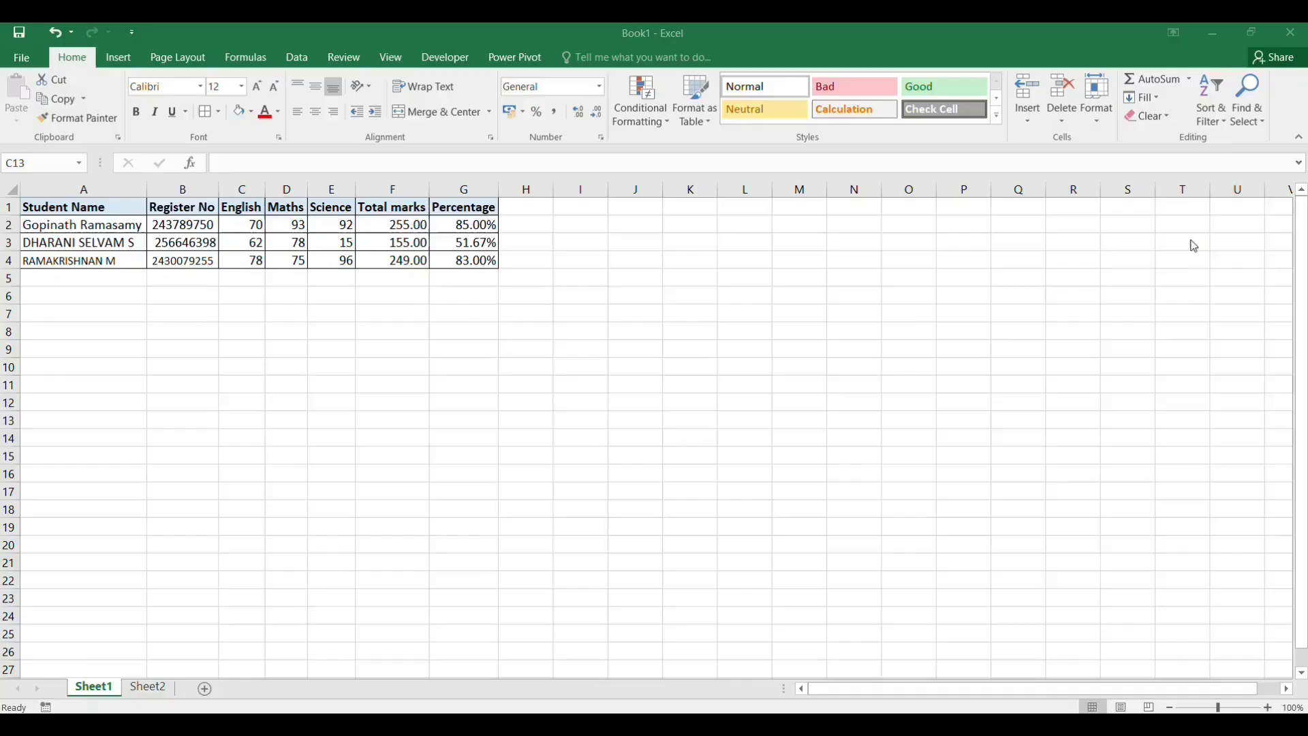
- Select all the cells on Sheet1, and repeat the whole-sheet selection
key("Left")
key("Left")
key("Left")
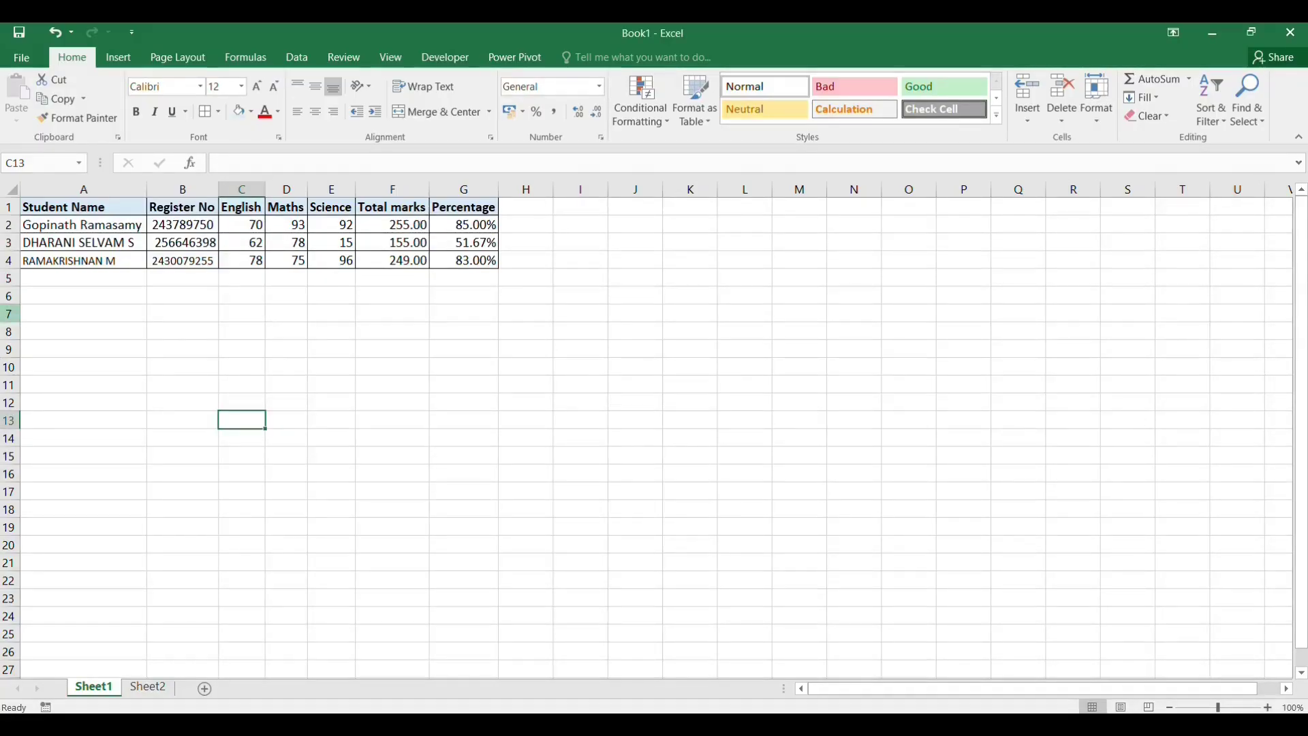
key("ctrl+a")
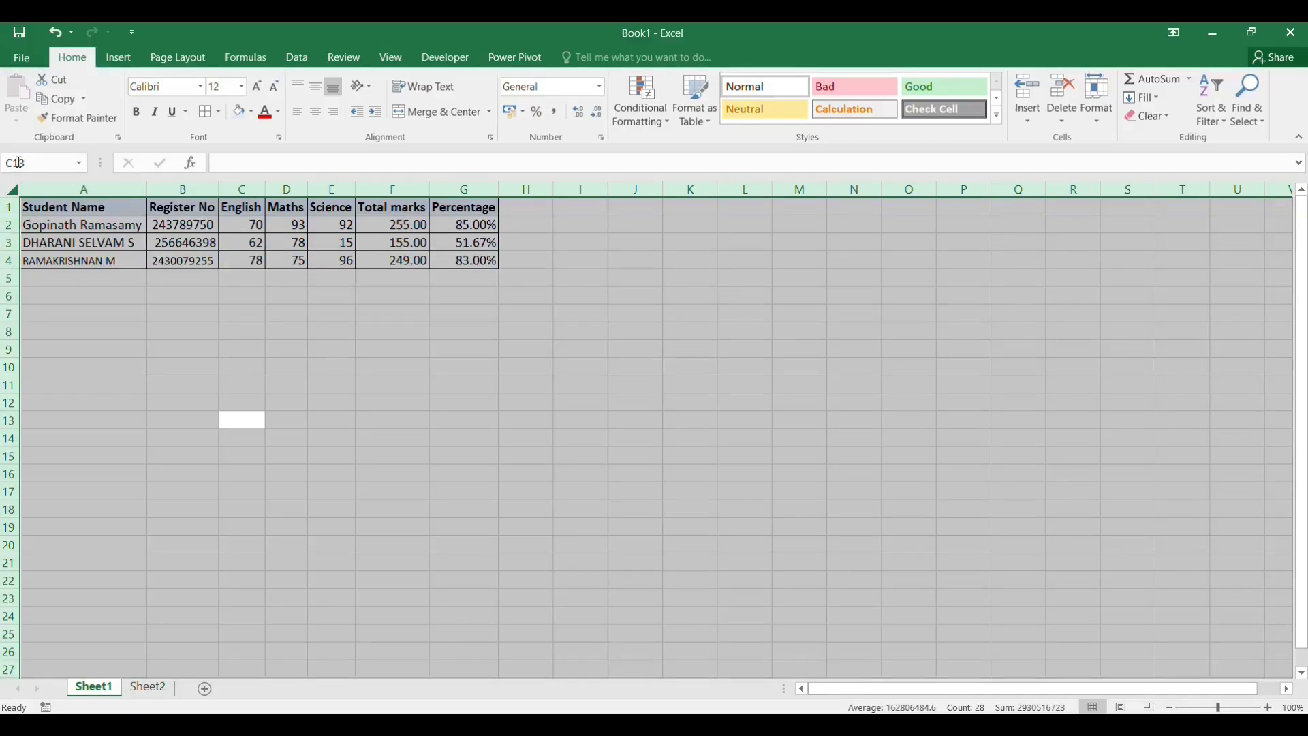
left_click(39, 227)
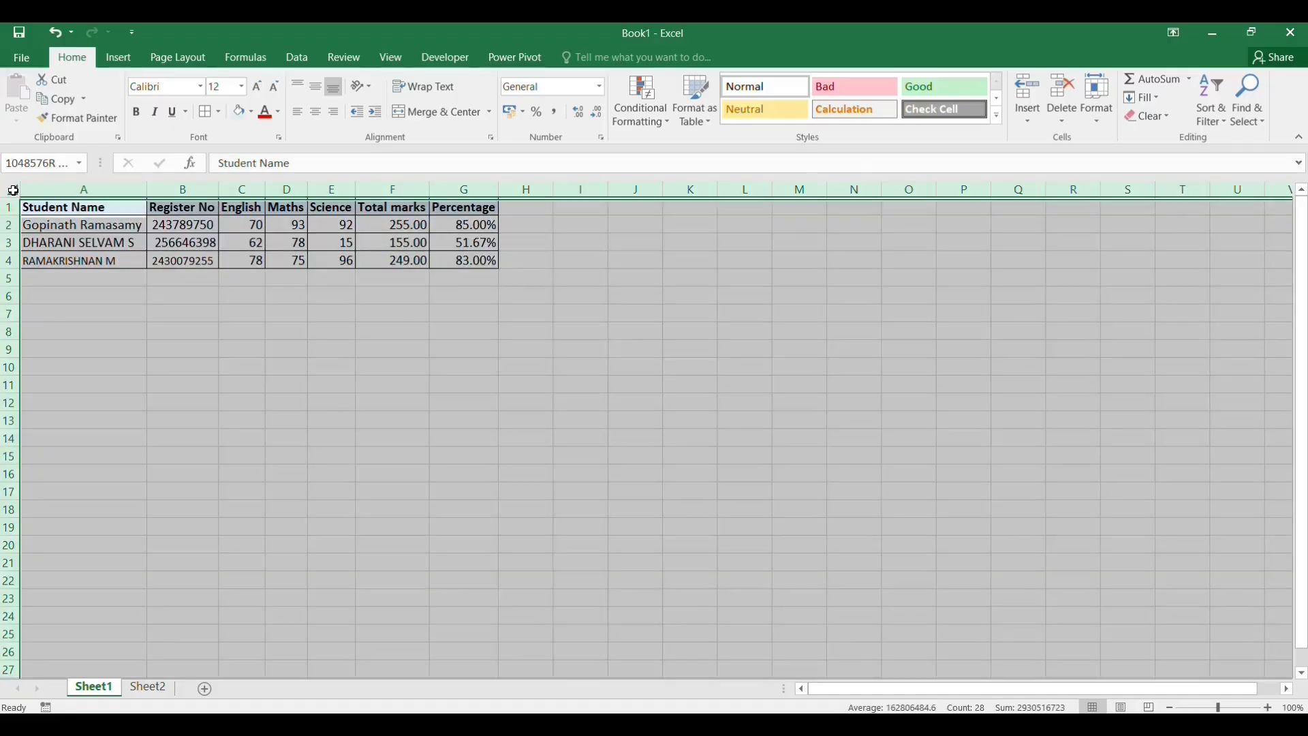
left_click(11, 191)
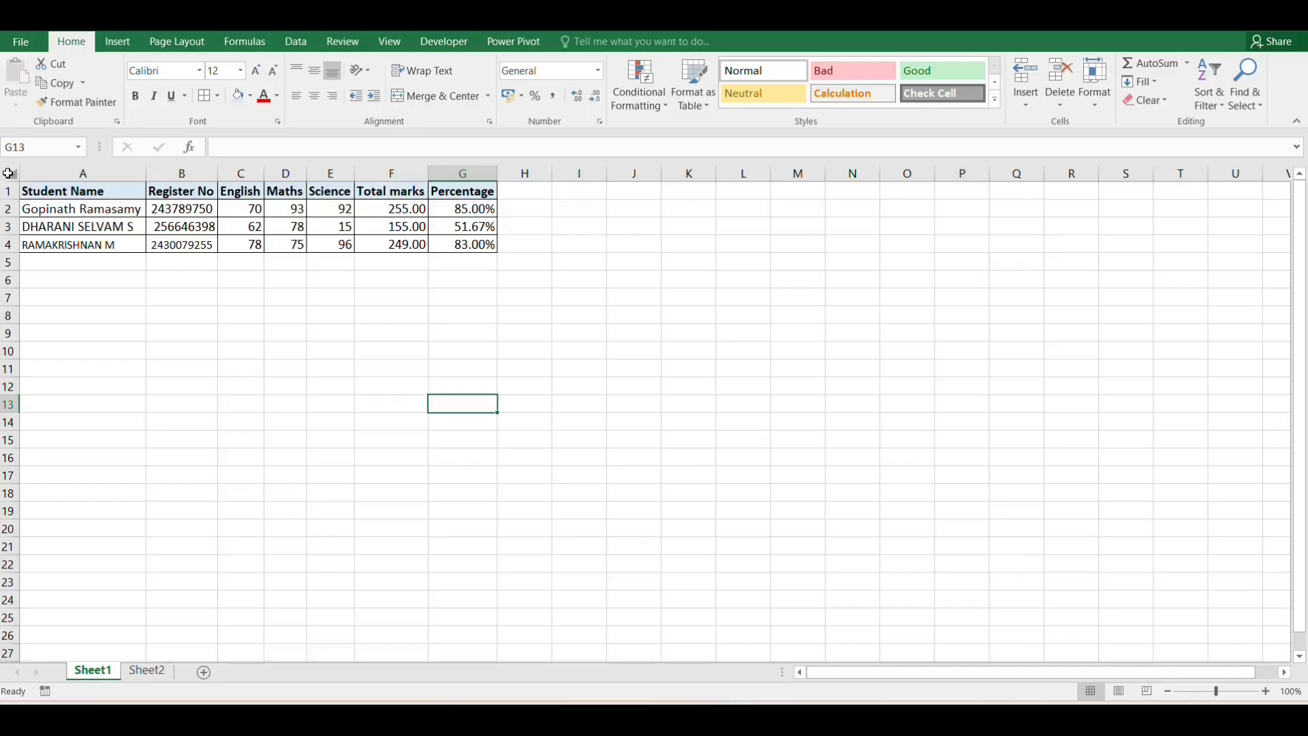
- Apply the Input cell style to the entire worksheet
left_click(11, 174)
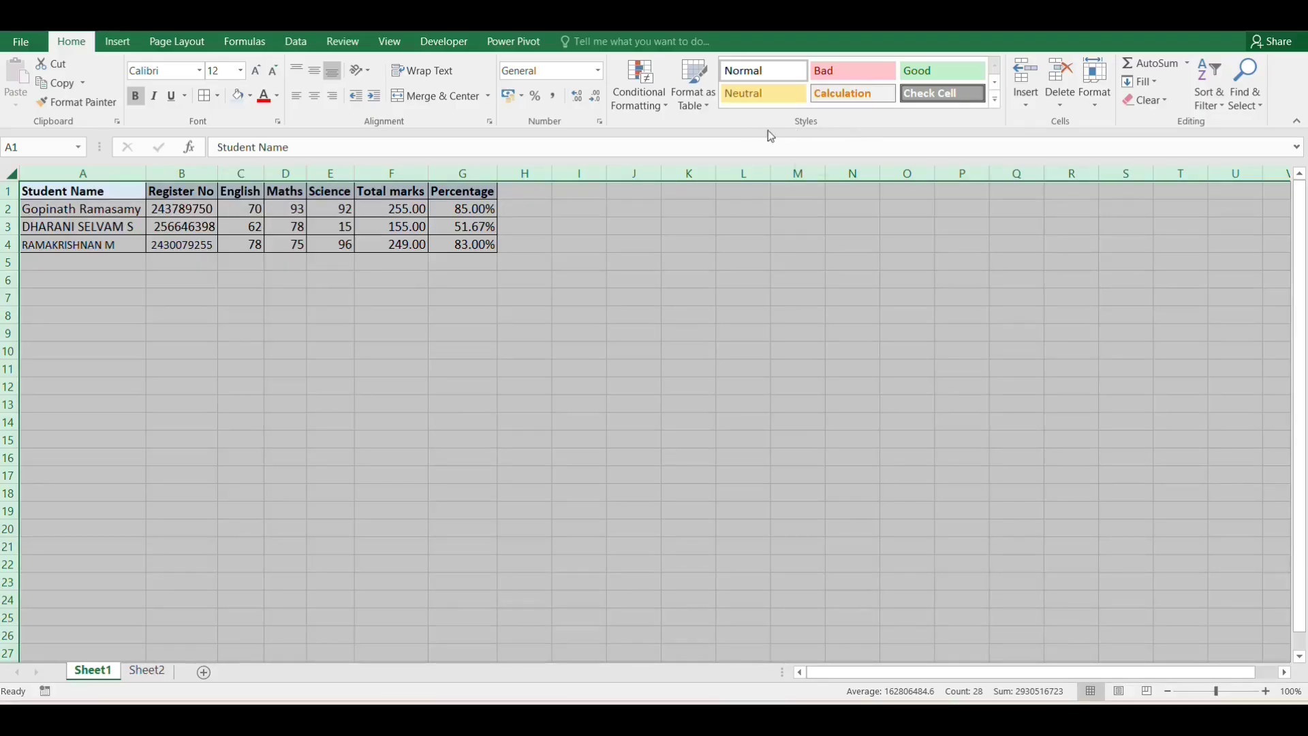
left_click(995, 102)
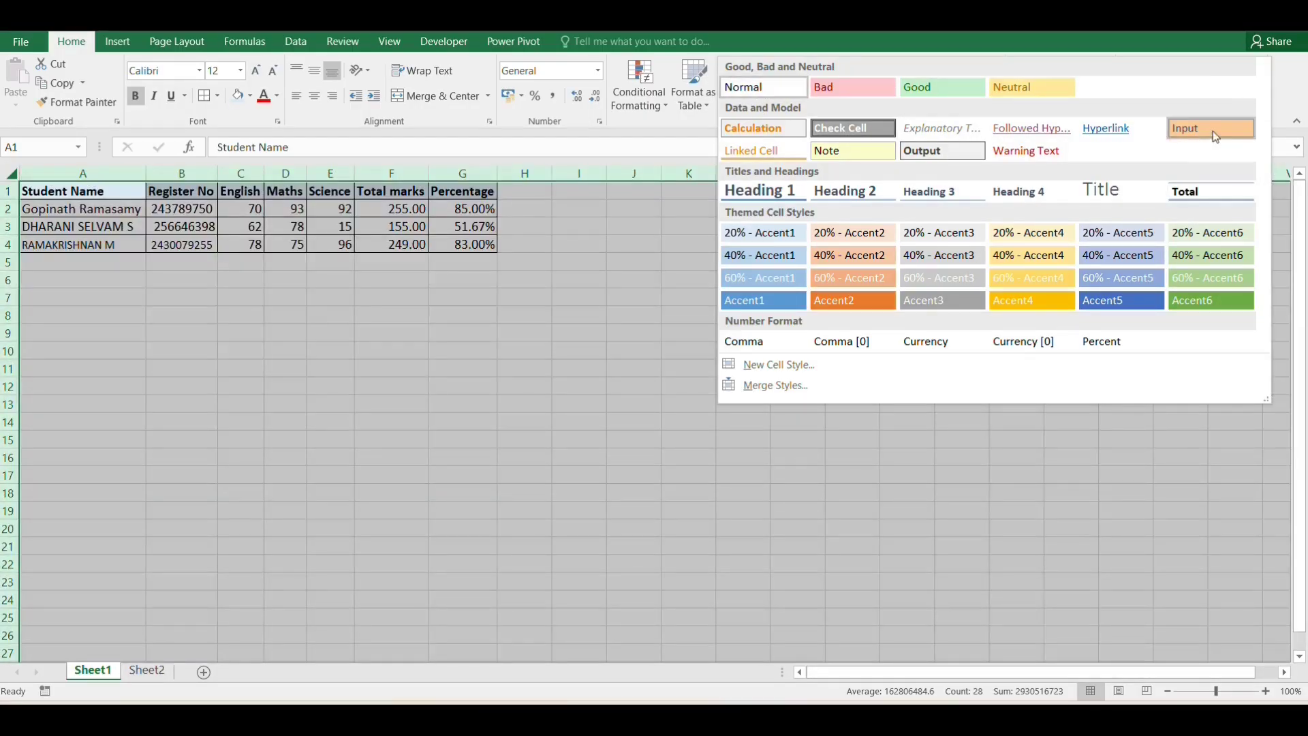
left_click(1215, 133)
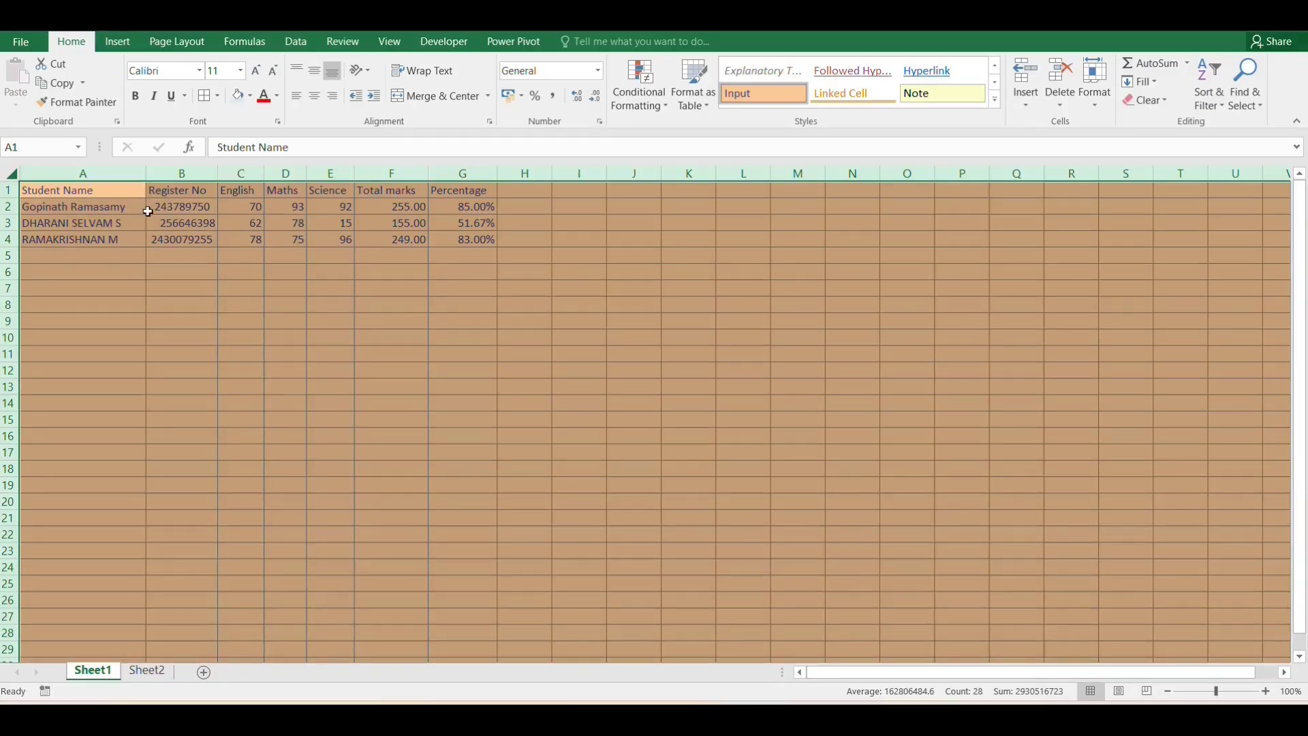
left_click(383, 403)
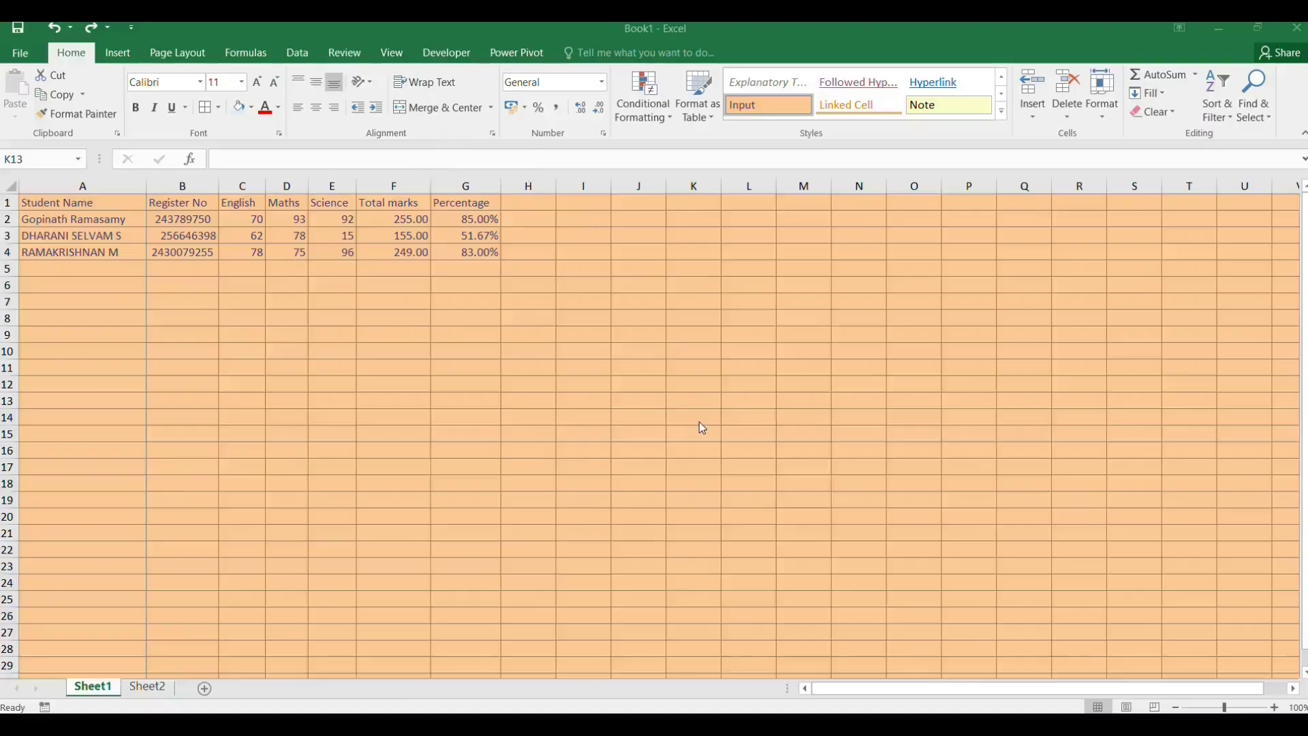
- Apply the Integral theme to the workbook
left_click(179, 53)
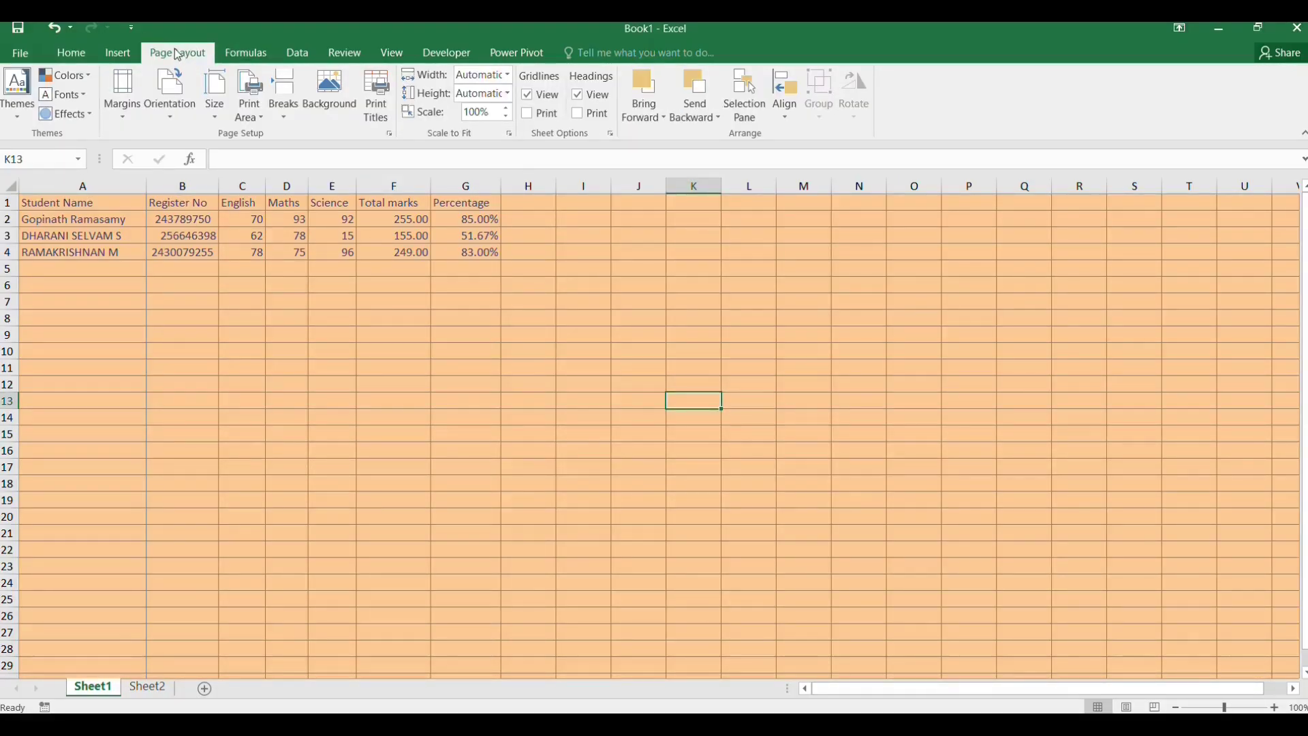
left_click(19, 122)
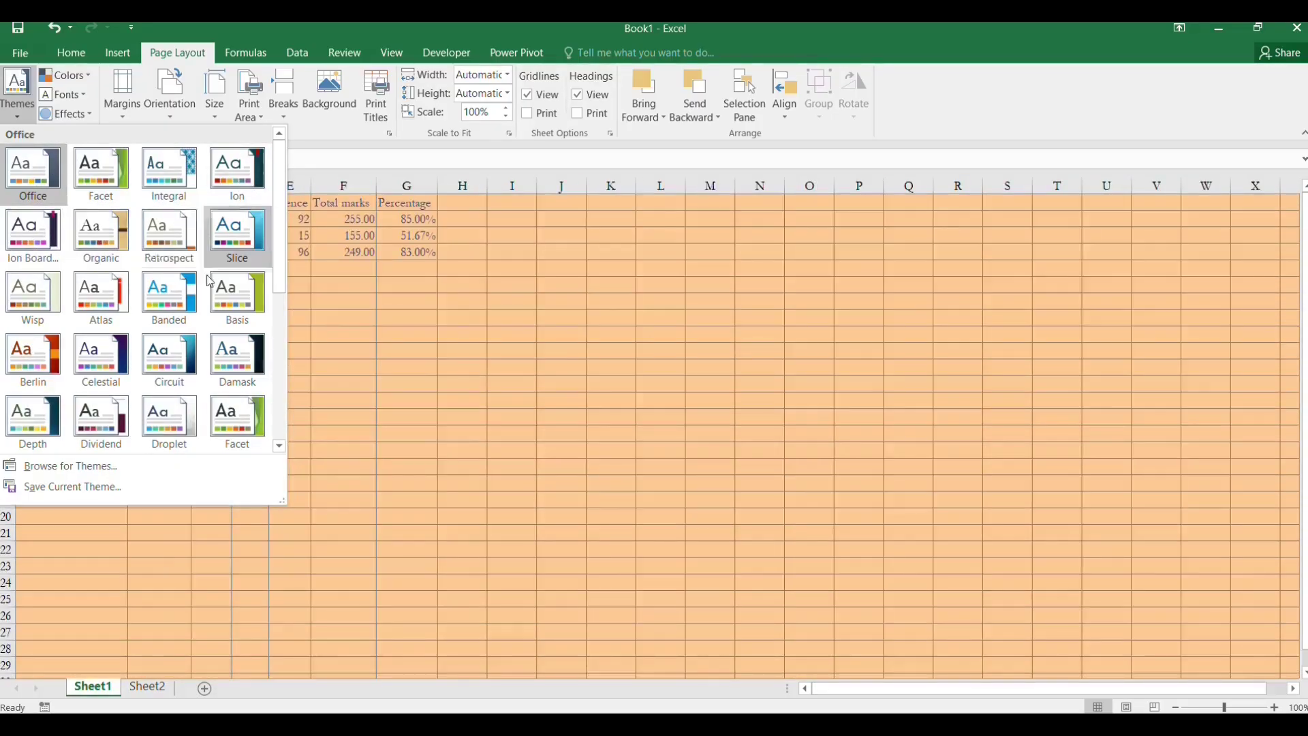
left_click(169, 176)
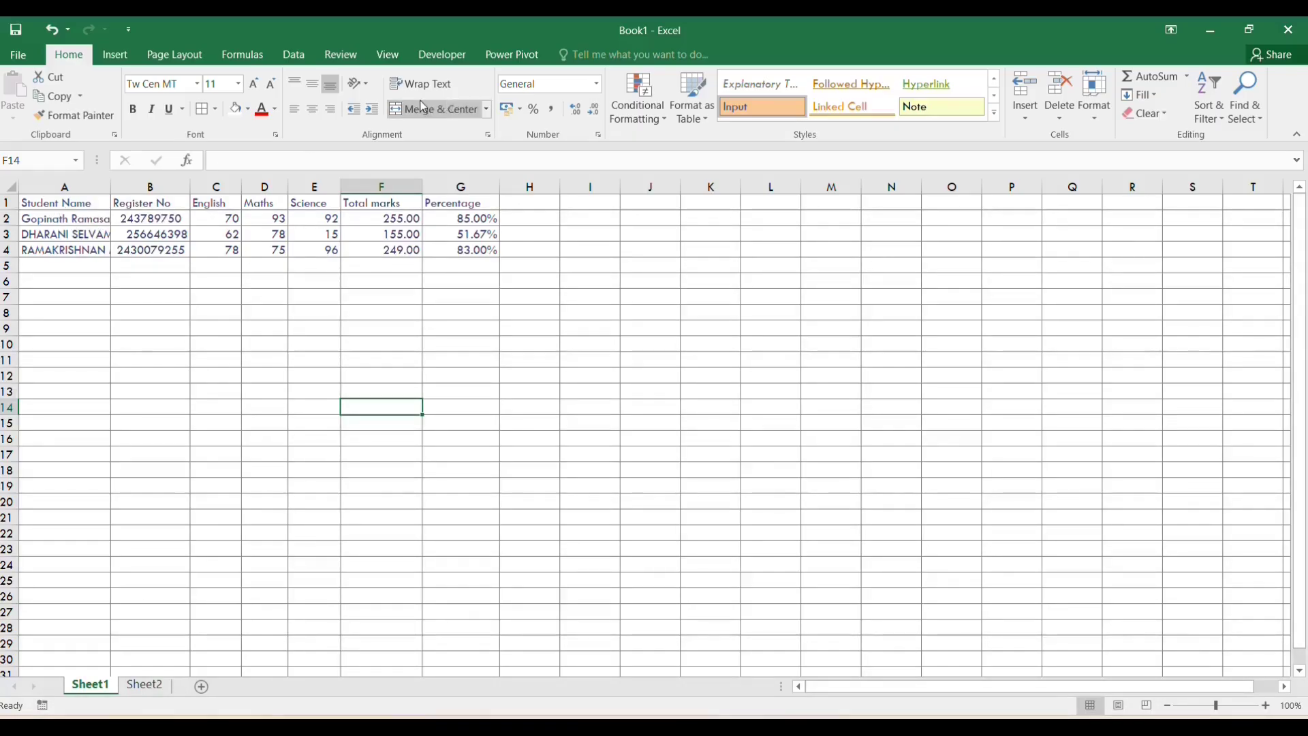
- Wrap the text of the student names in cells A2 and A3
left_click(71, 219)
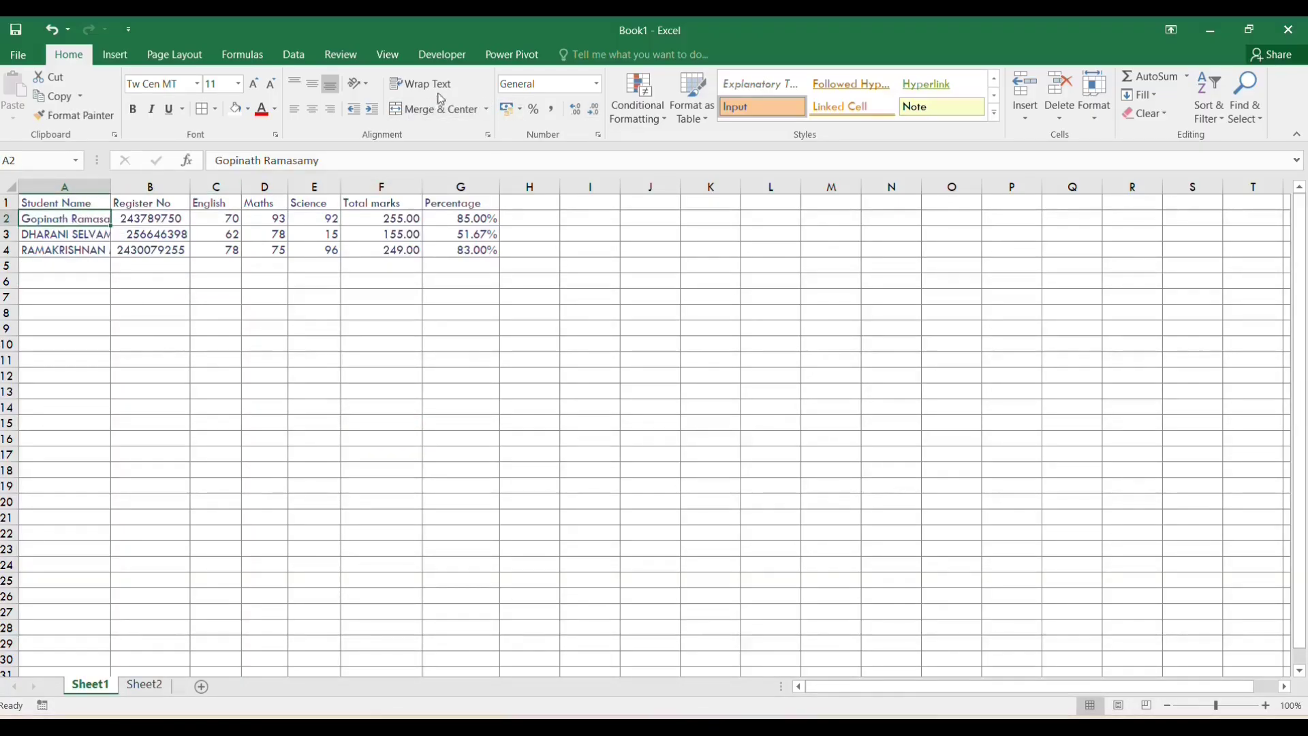
left_click(389, 89)
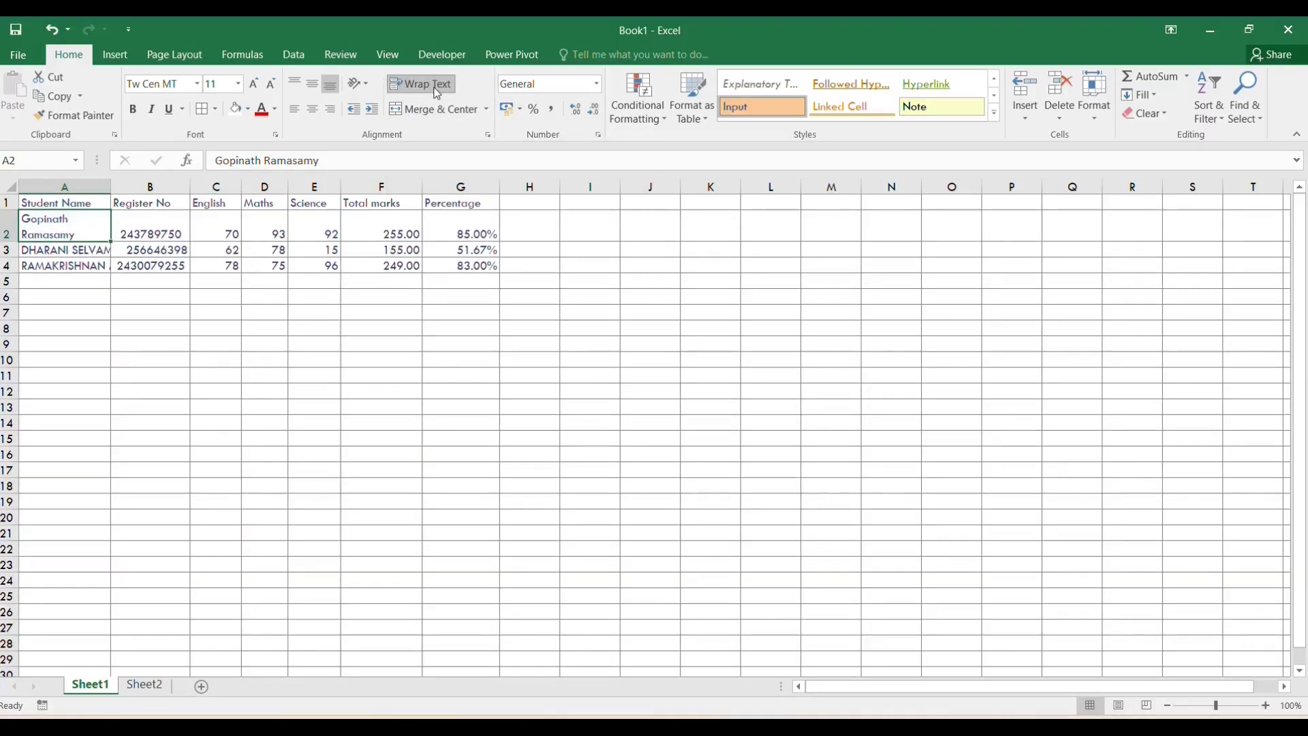
left_click(72, 251)
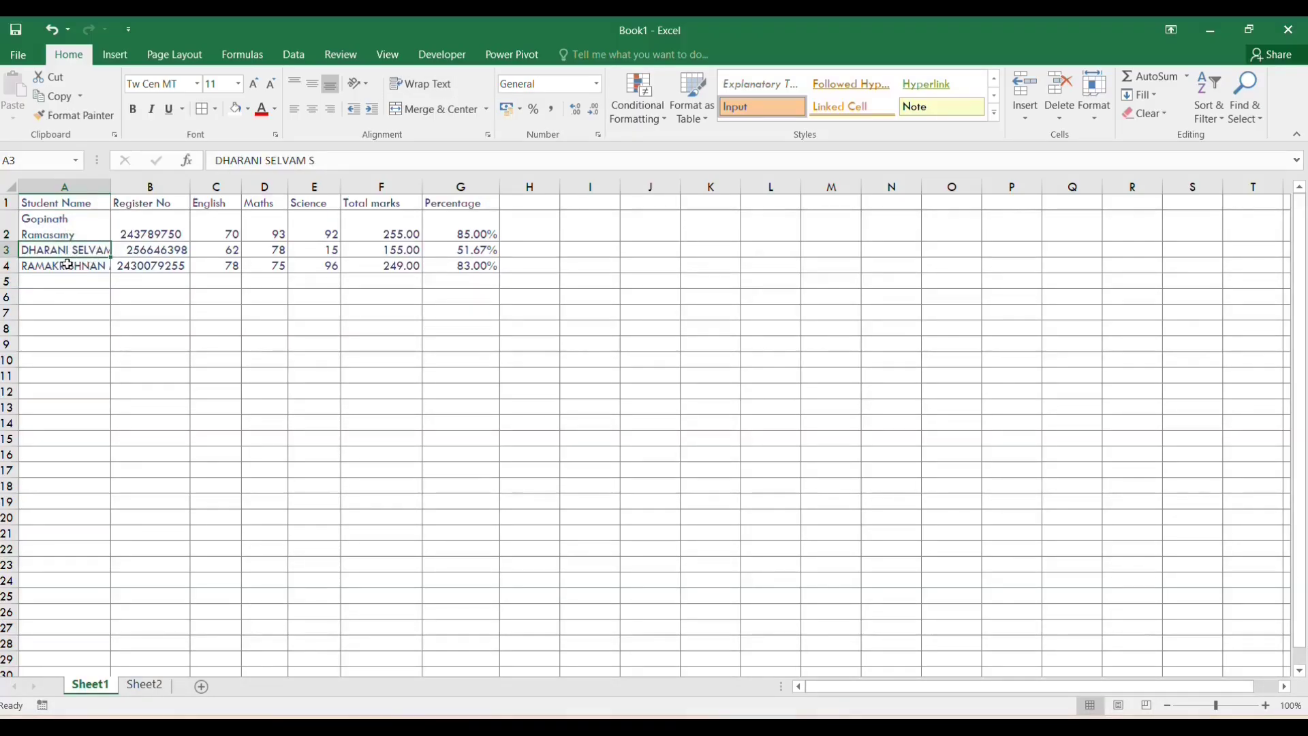
left_click(428, 92)
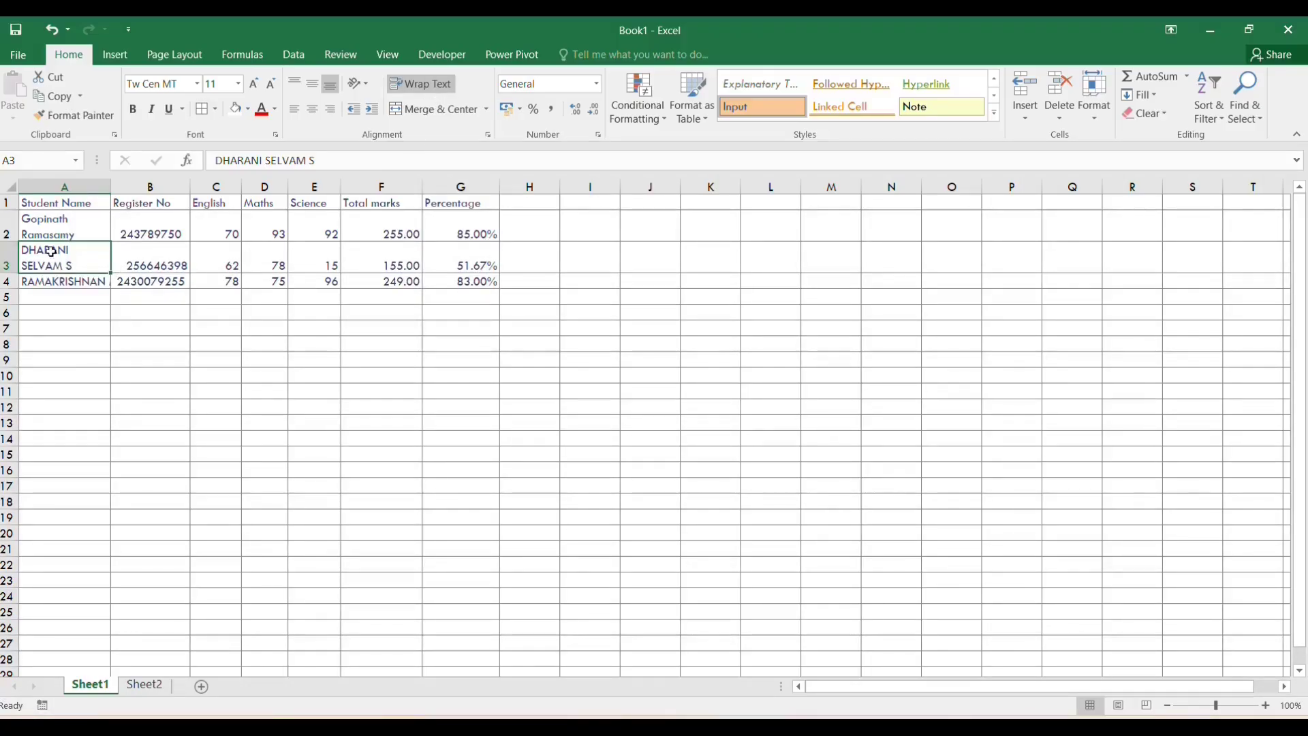
left_click(75, 282)
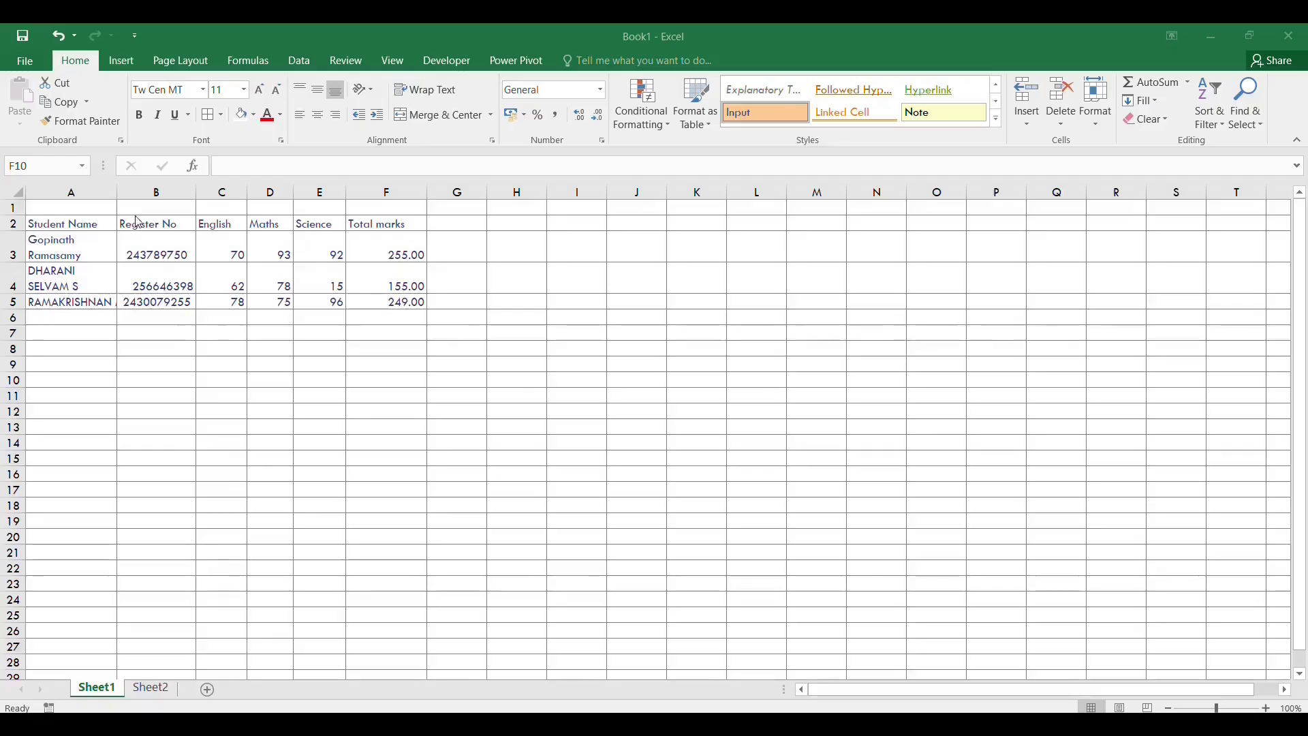
- Merge and center A1:F1 above the table headings and enter the title STUDENT MARK SHEET in it
left_click(81, 205)
left_click_drag(81, 206, 385, 207)
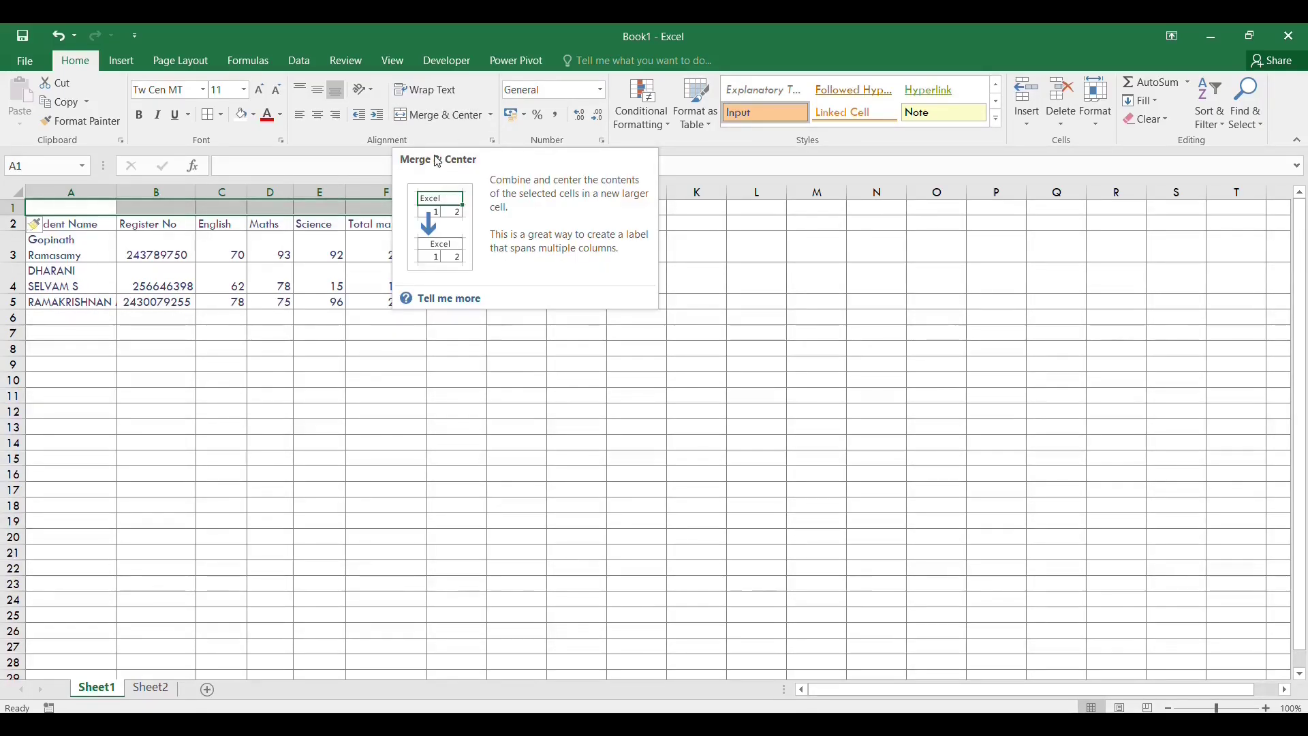
left_click(442, 116)
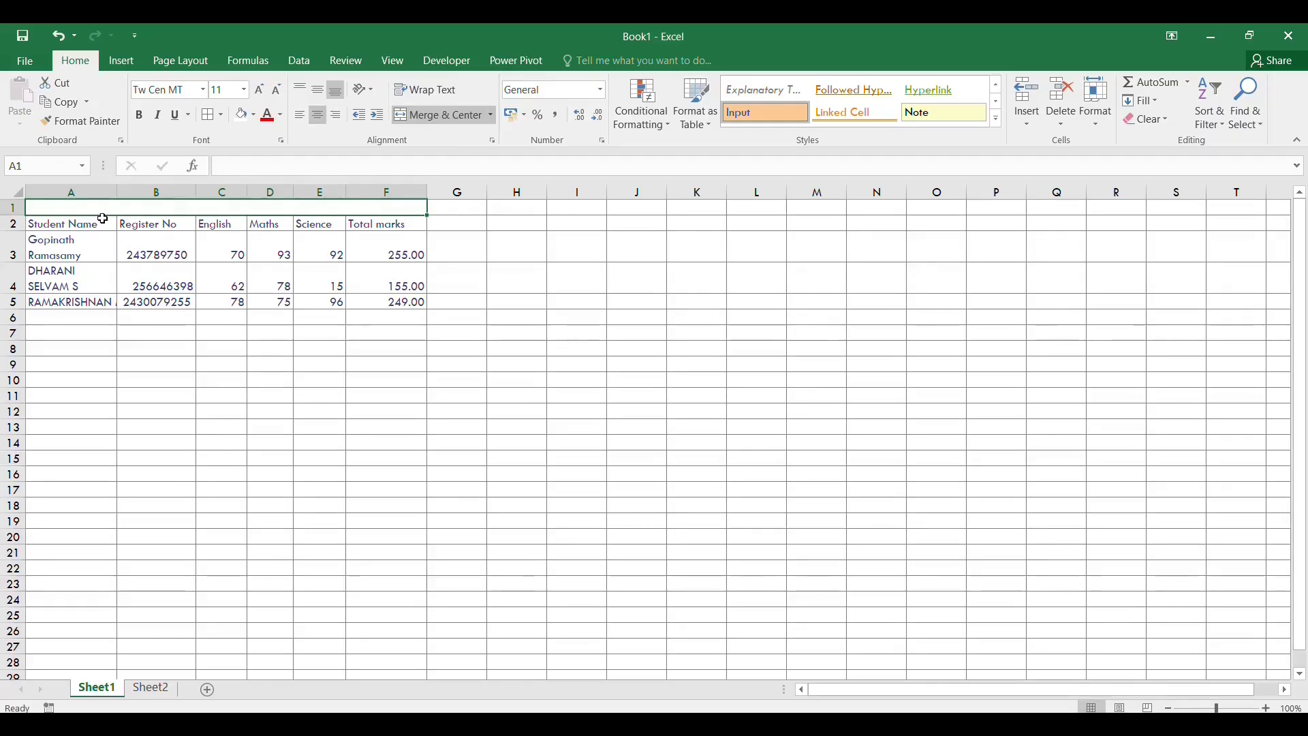
double_click(283, 208)
type("STUDENT ")
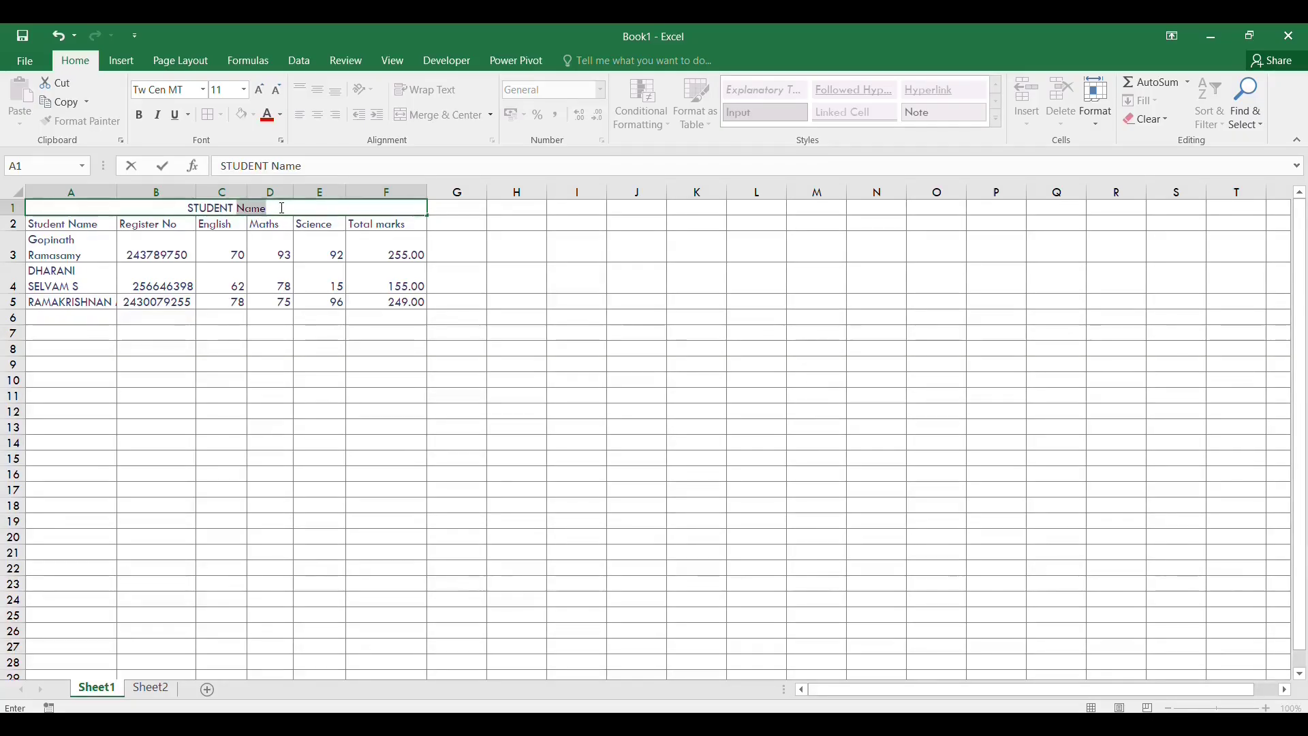
type("MARK SHEET")
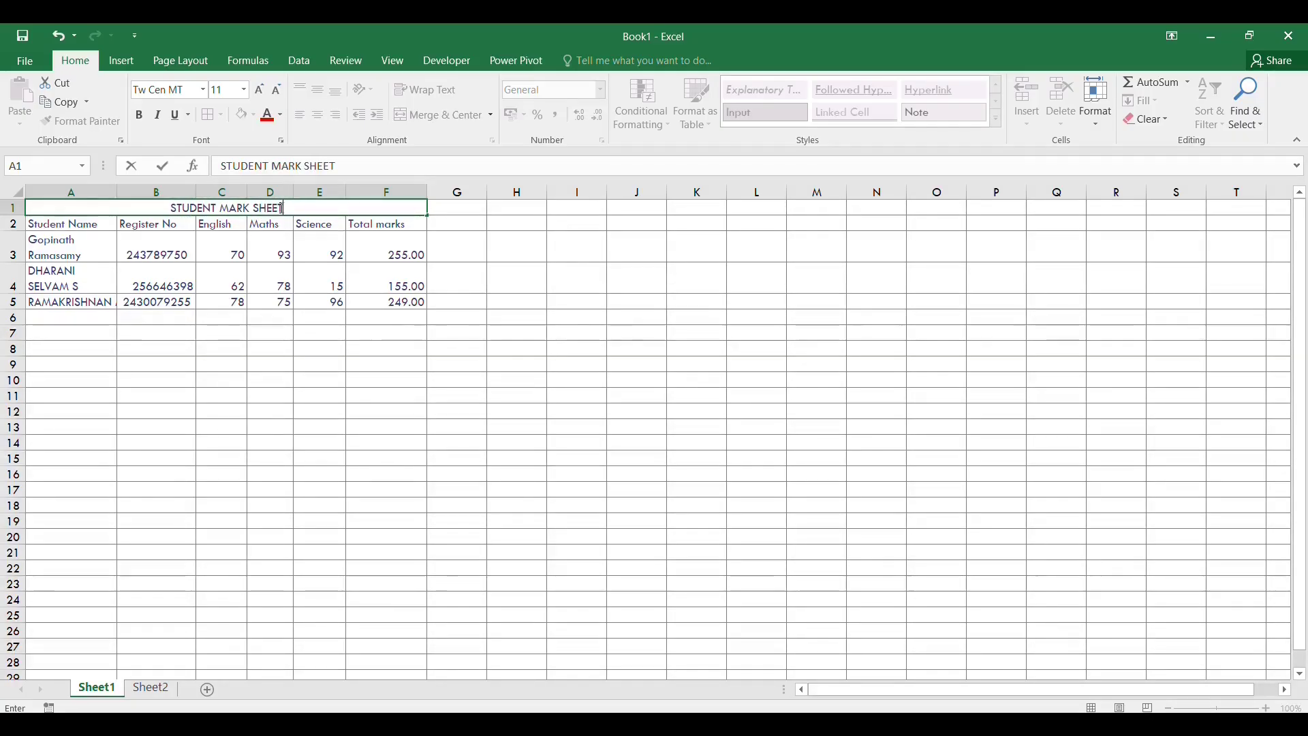
left_click(638, 489)
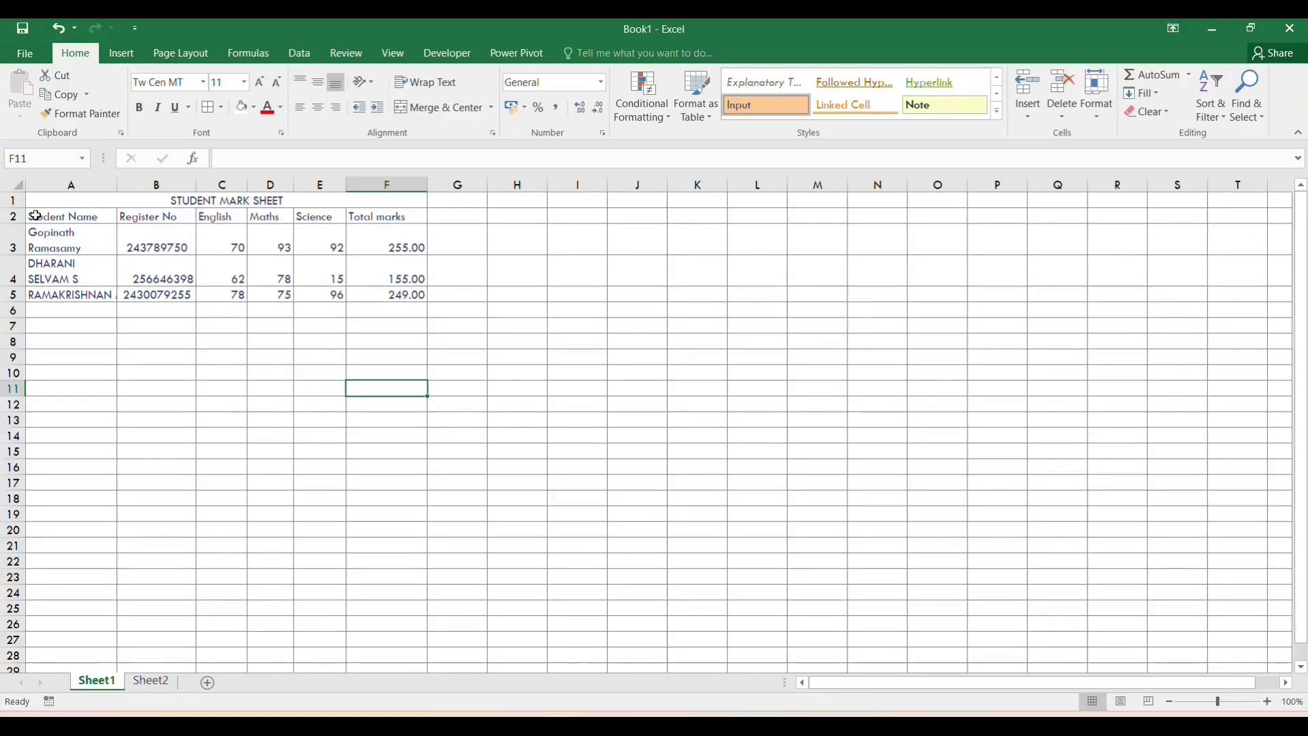
- Make the Student Name heading in A2 bold and the Register No heading in B2 italic
left_click(56, 231)
left_click(58, 217)
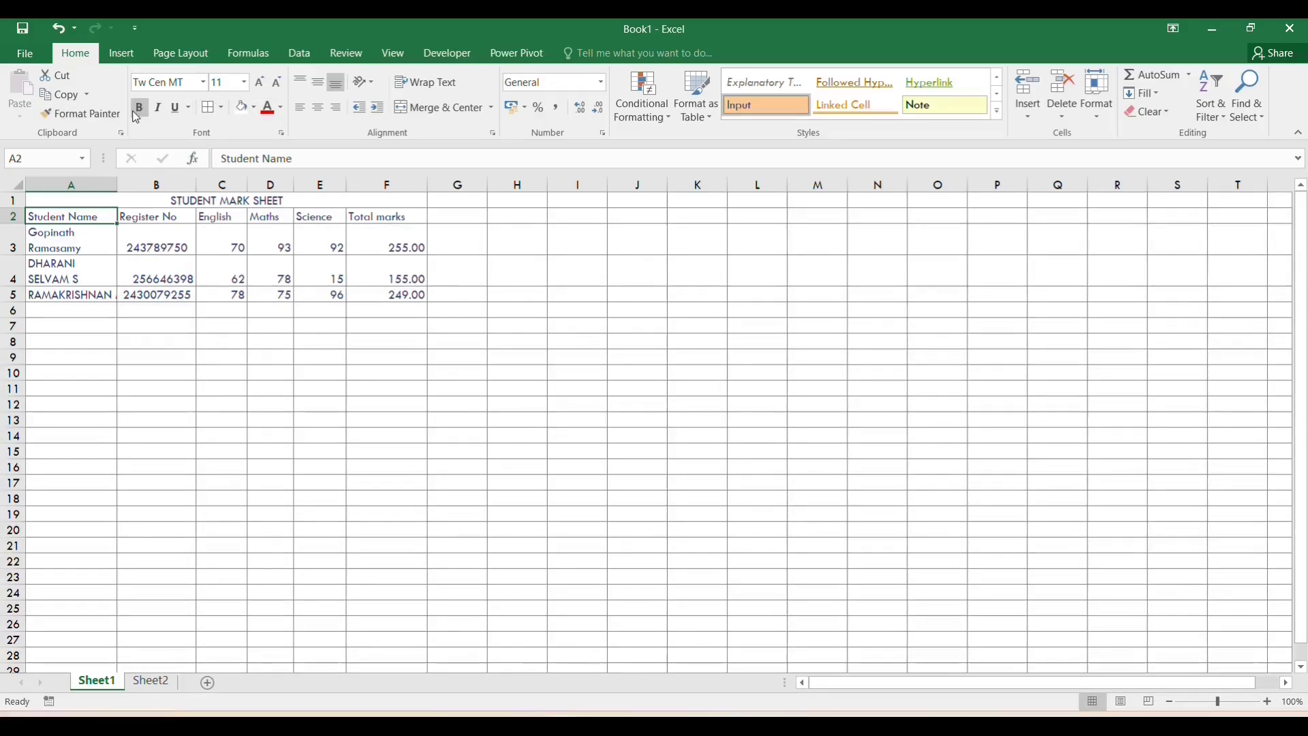
key("ctrl+b")
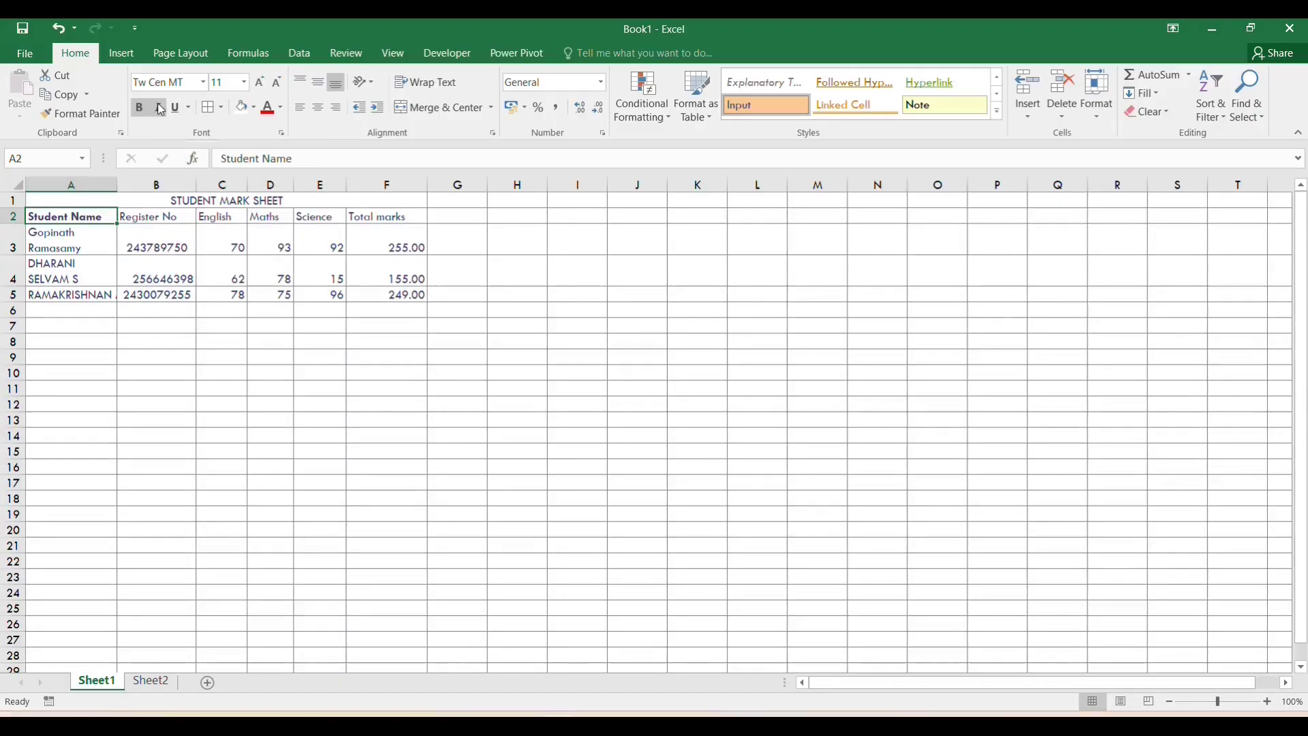
left_click(156, 219)
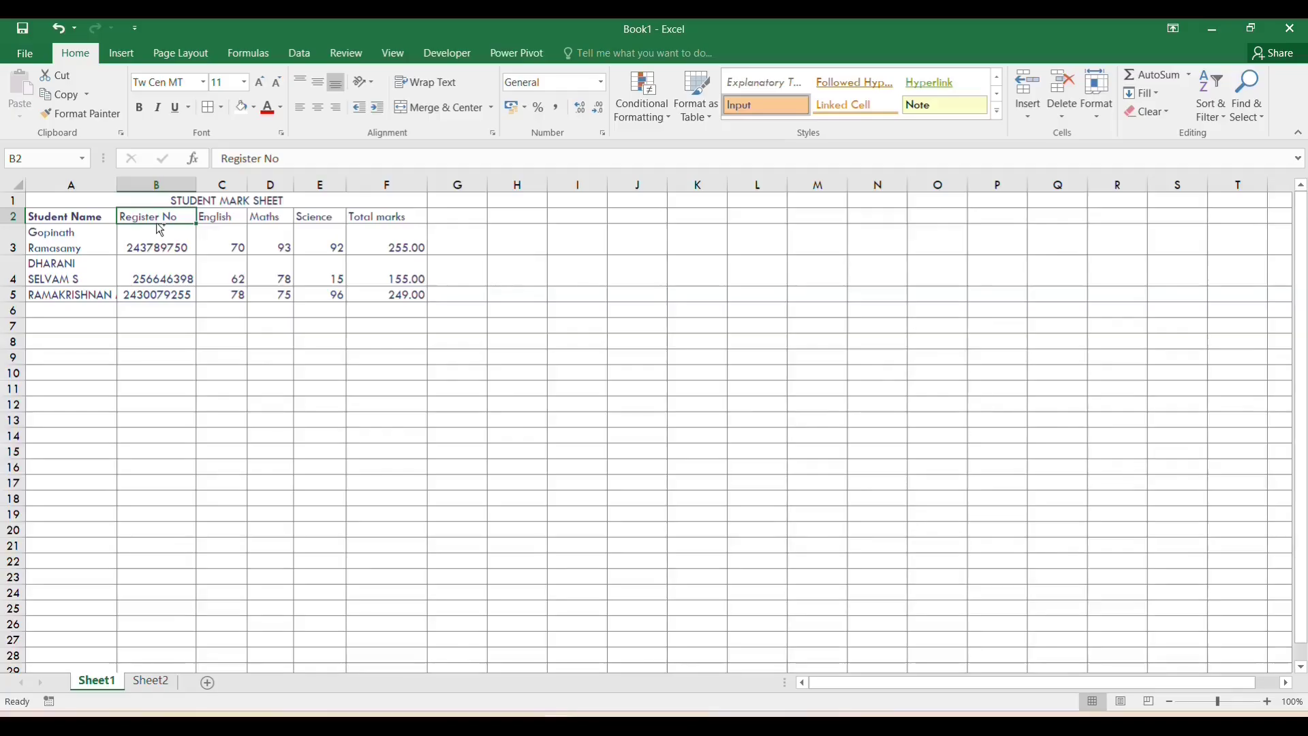
key("ctrl+i")
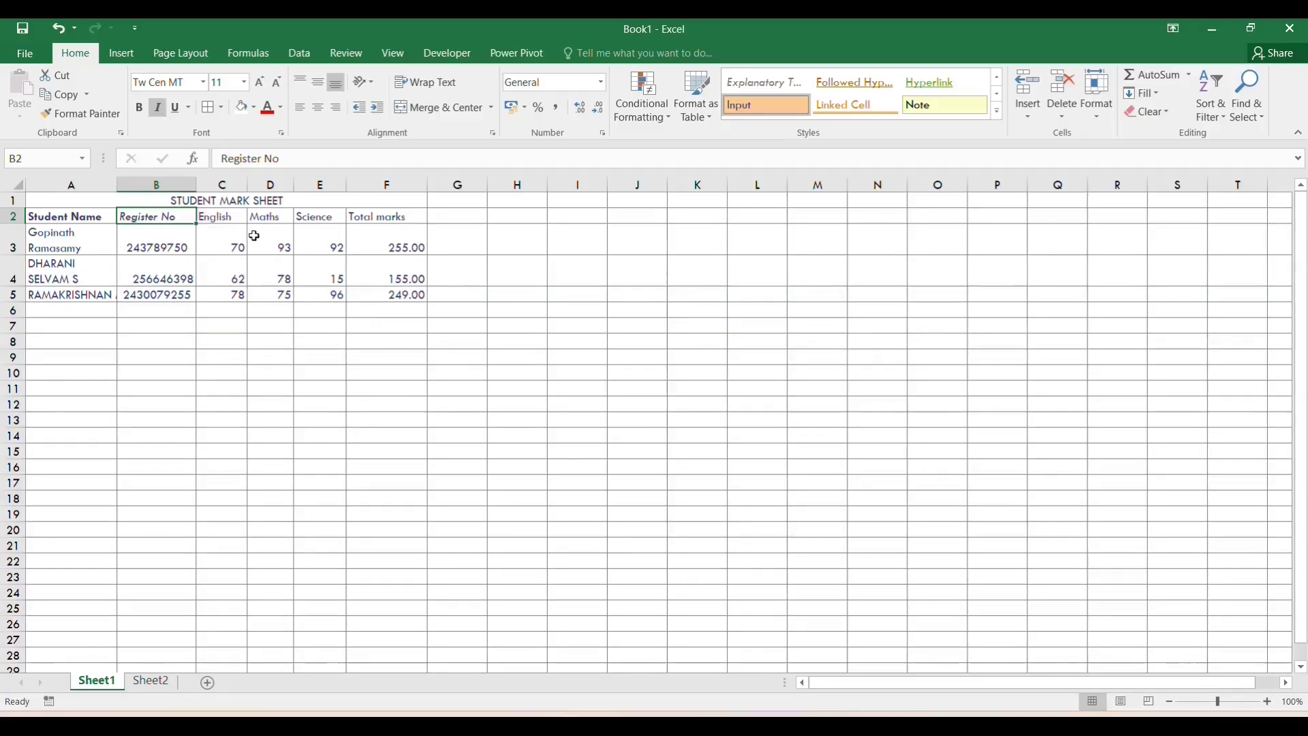
- Underline the English heading in C2
left_click(235, 224)
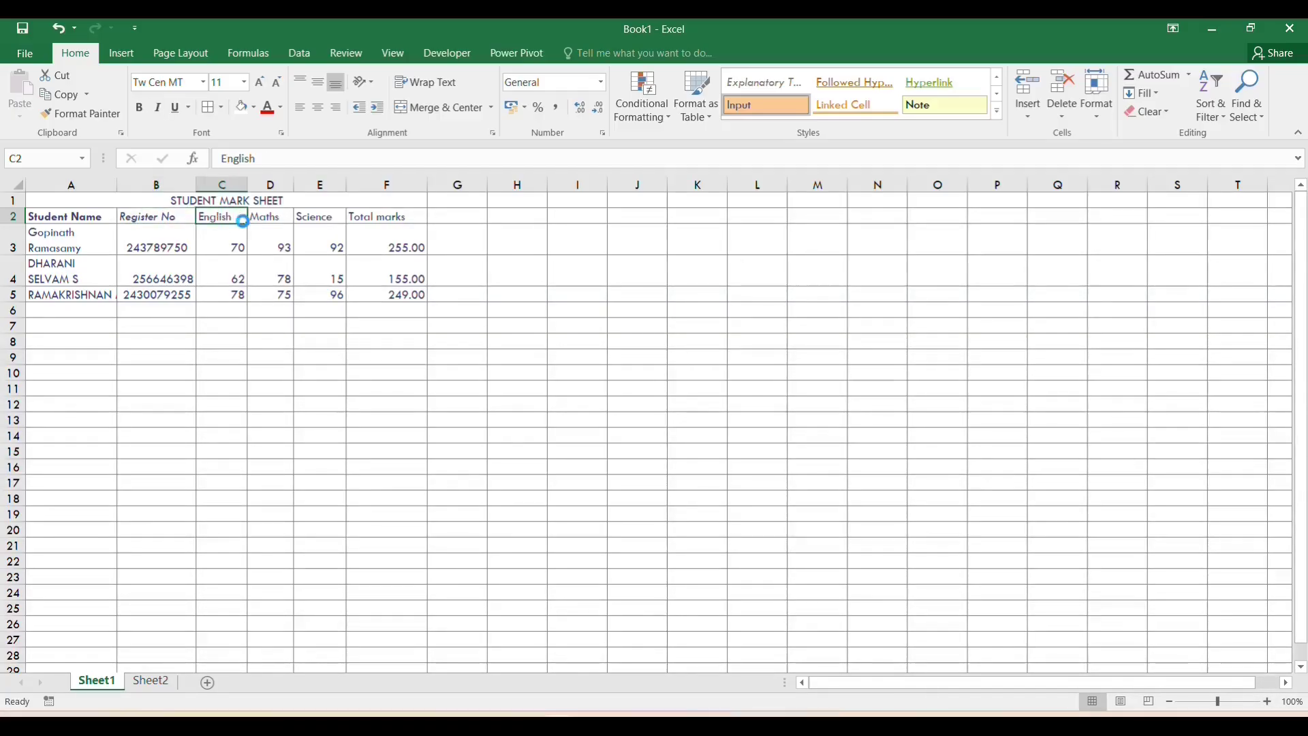
key("ctrl+u")
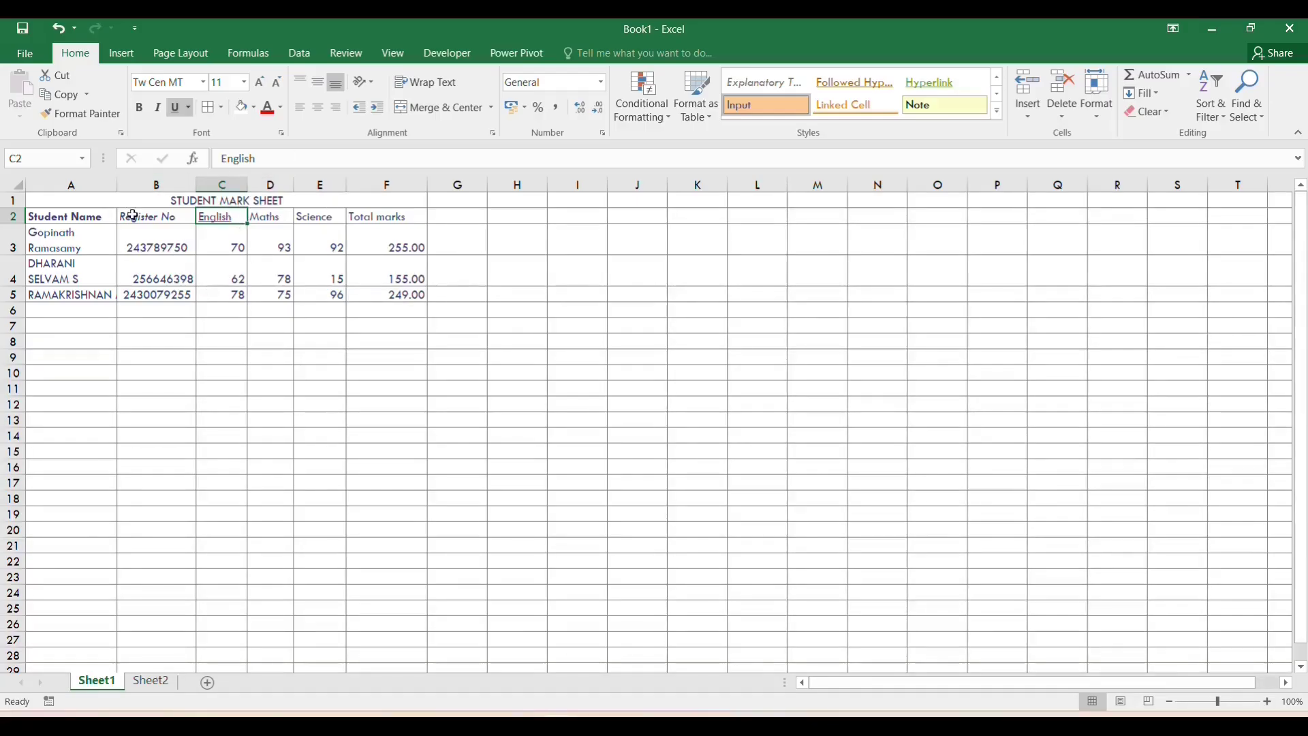
- Set the merged STUDENT MARK SHEET title in A1 to the Arial Black font at size 14
left_click(193, 197)
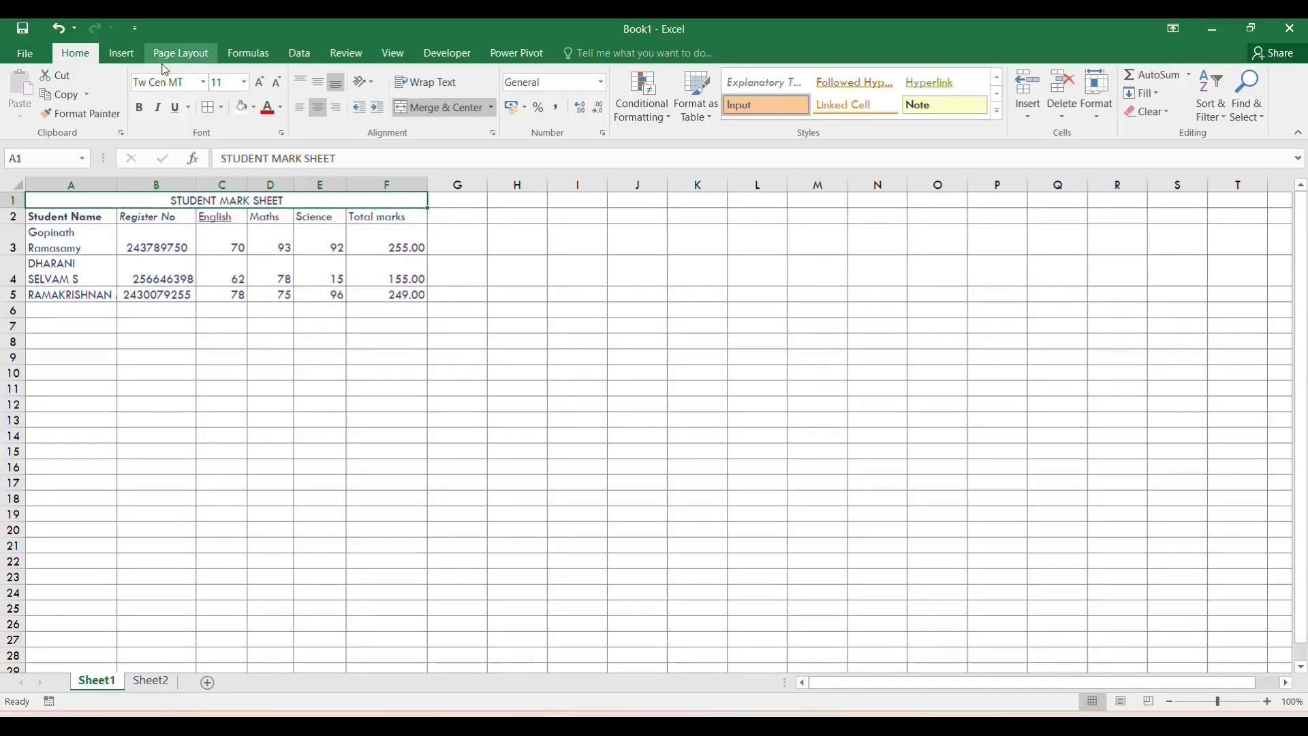
left_click(205, 85)
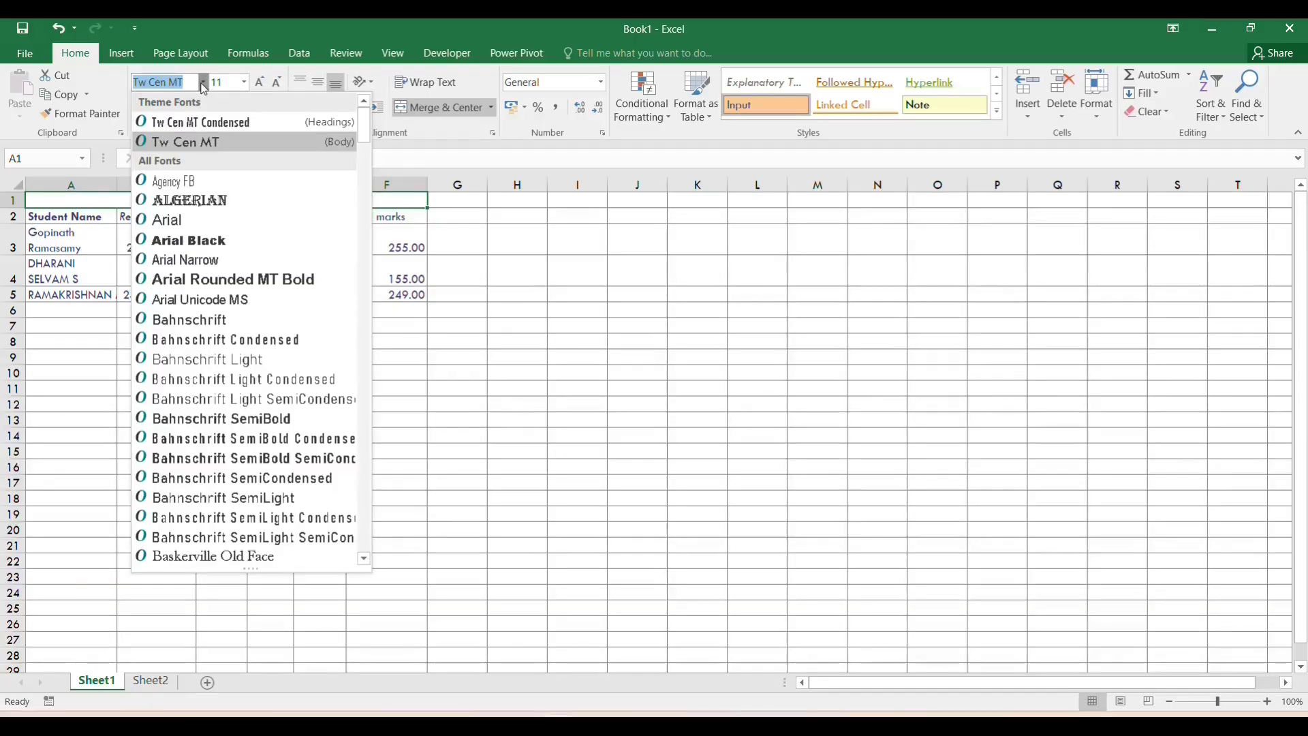
left_click(204, 240)
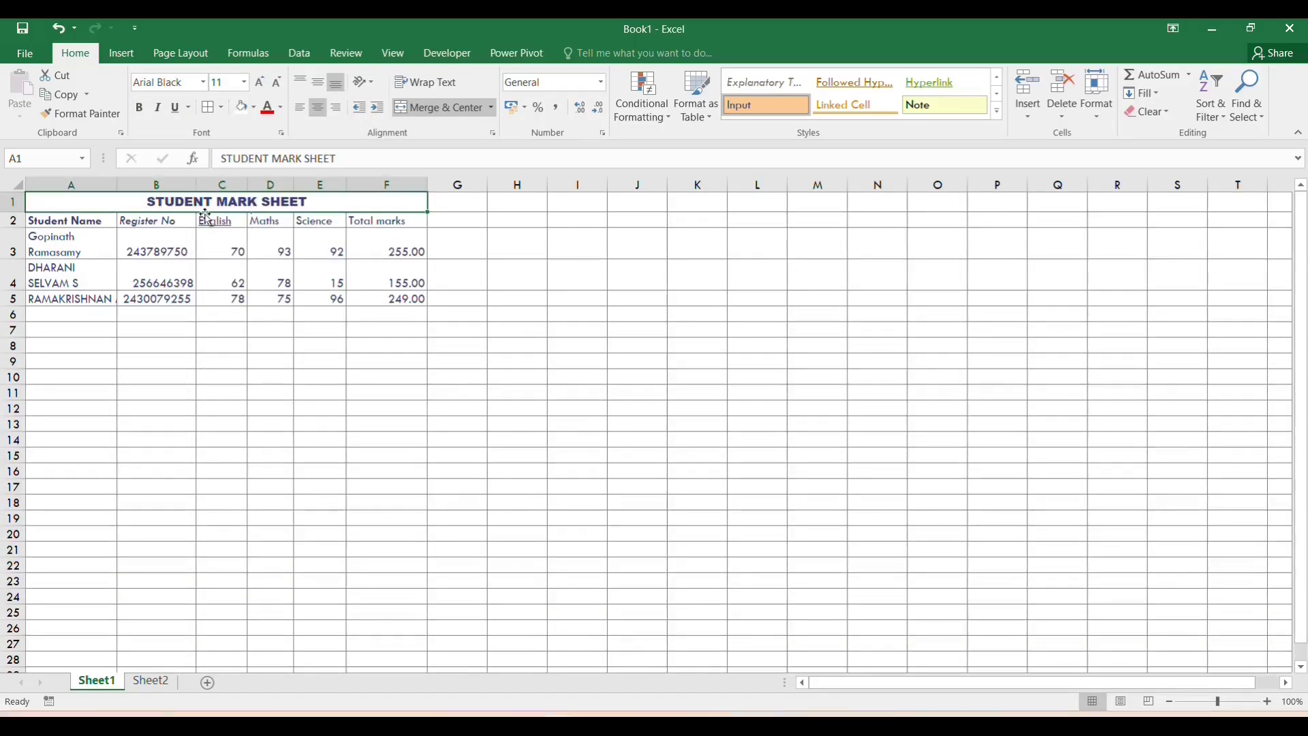
left_click(232, 81)
type("14")
left_click(501, 283)
left_click(321, 205)
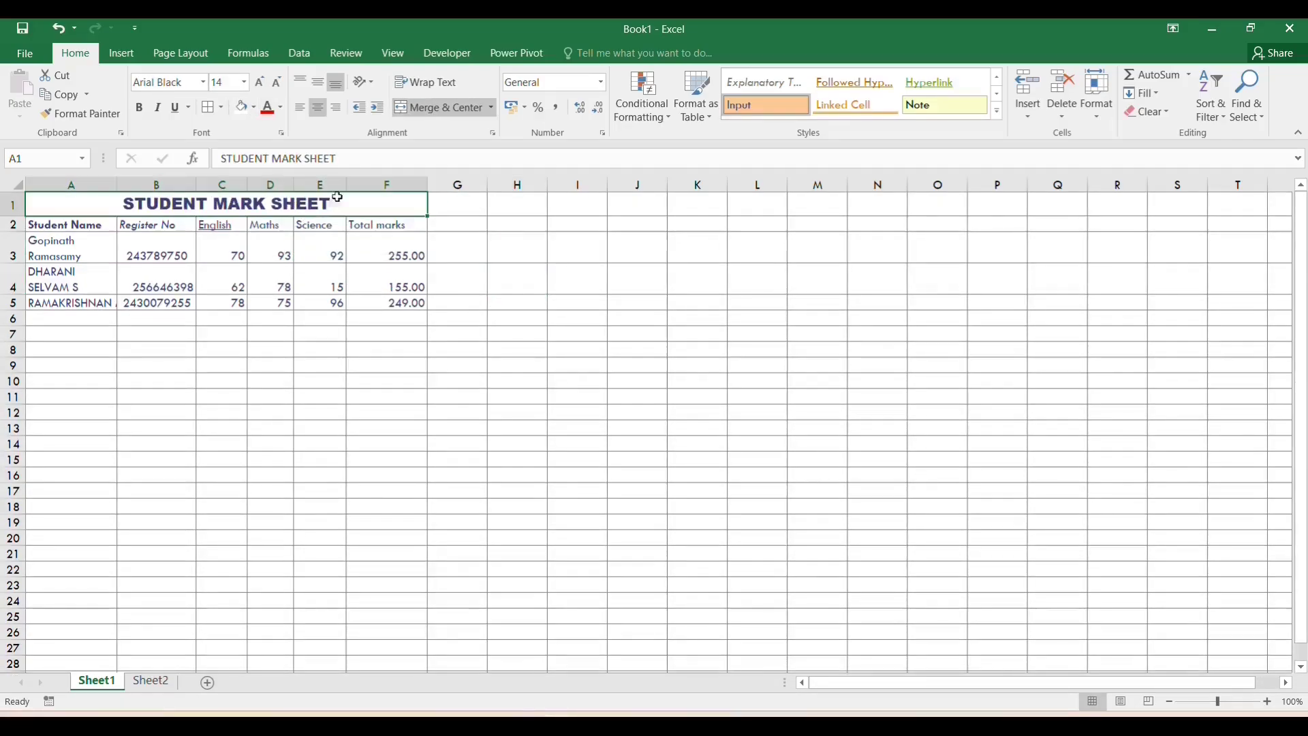
- Make the sheet title in A1 bold and fill its merged cell with a light blue theme color
key("ctrl+b")
left_click(254, 108)
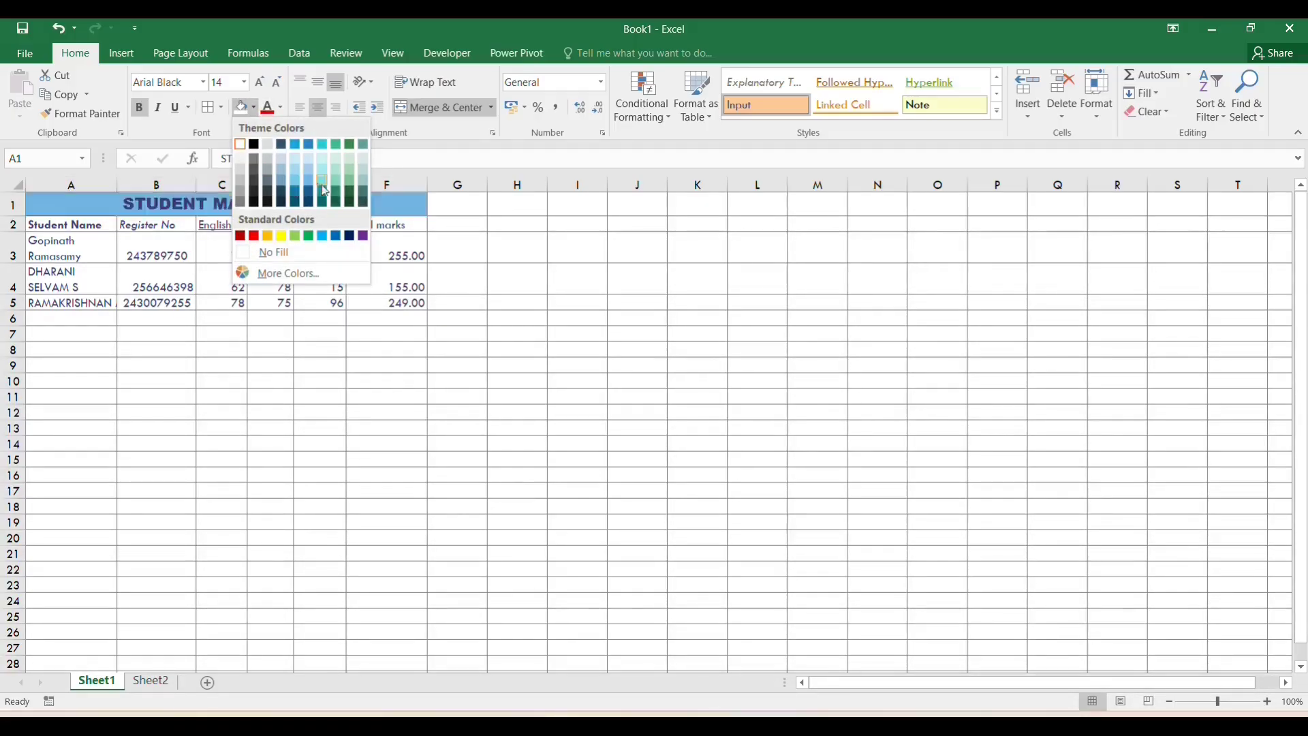
left_click(295, 162)
left_click(440, 304)
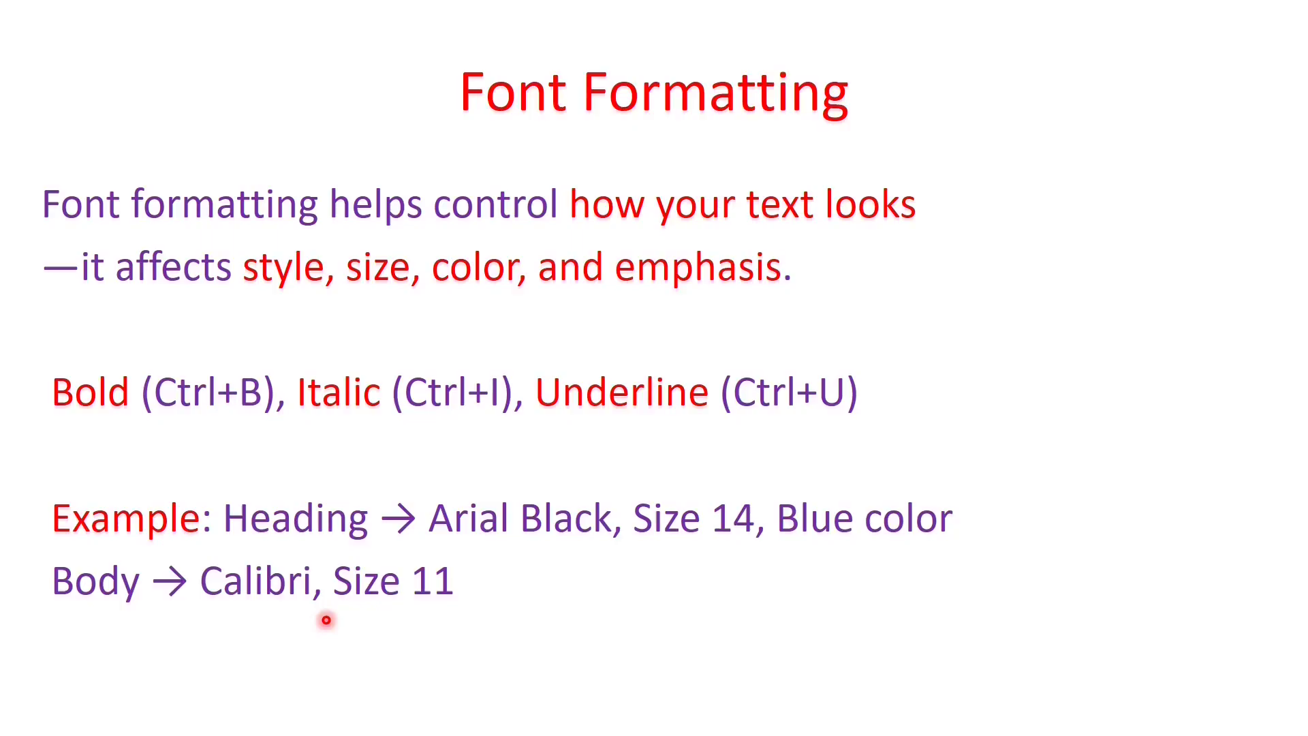
key("Right")
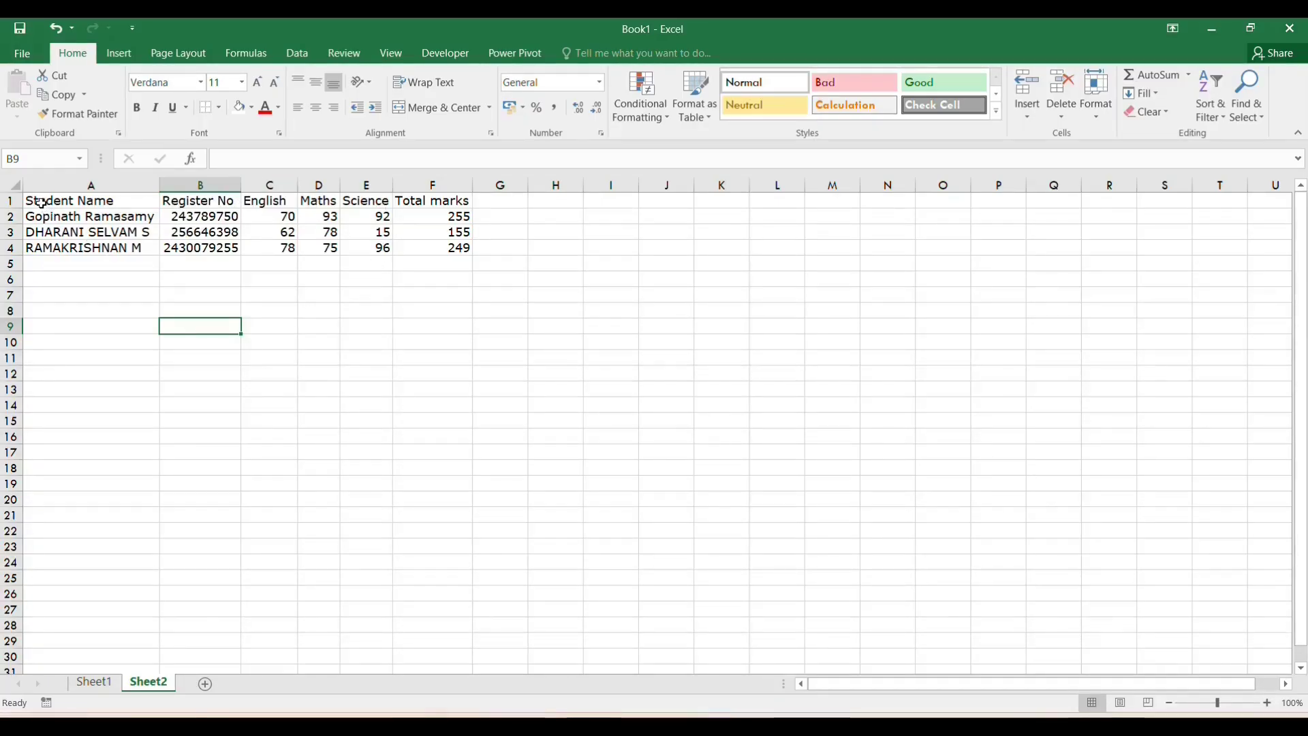
- Apply All Borders to the heading row A1:F1 on Sheet2
left_click(91, 197)
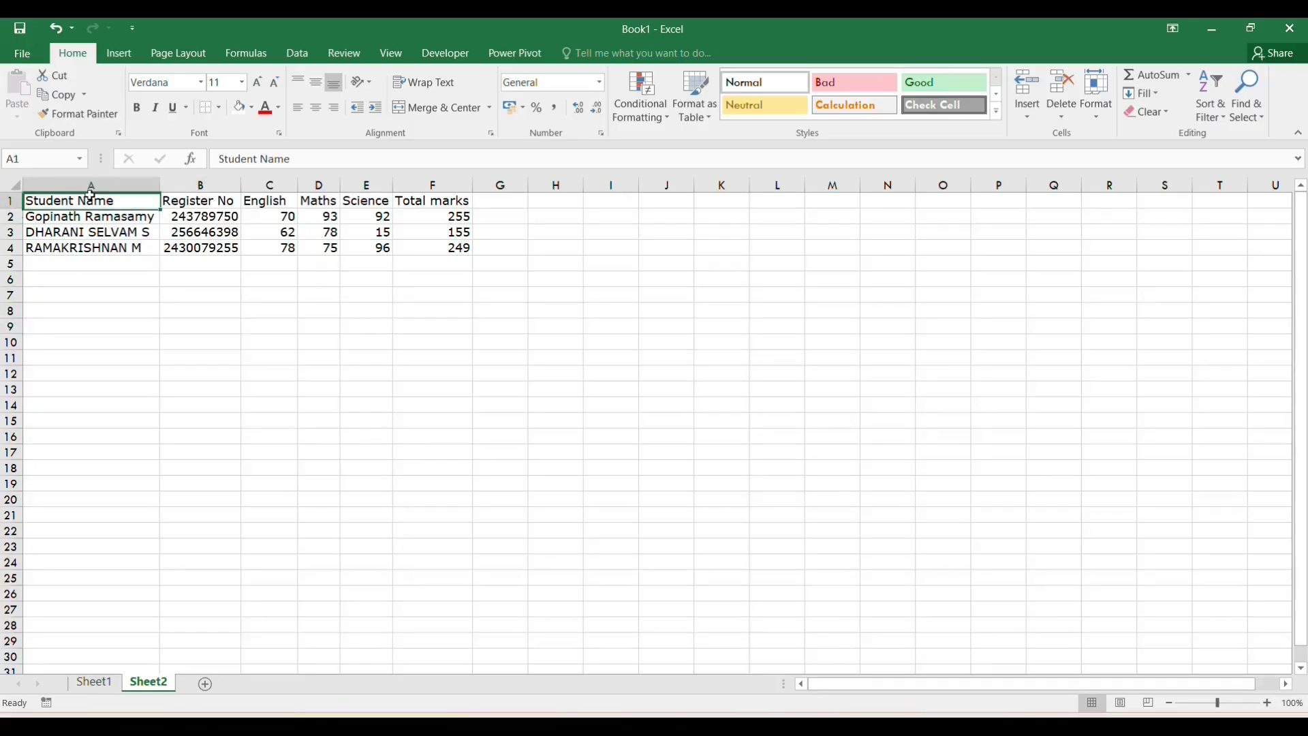
left_click_drag(91, 197, 436, 200)
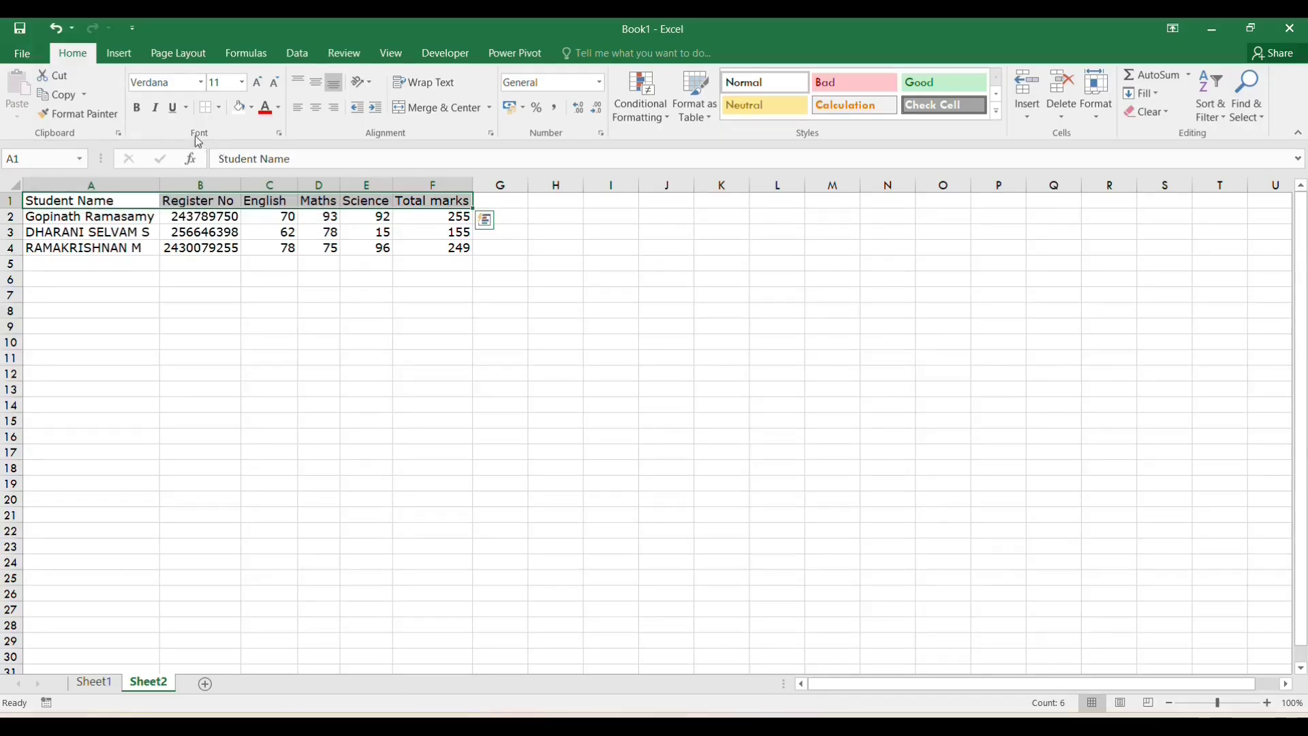
left_click(218, 107)
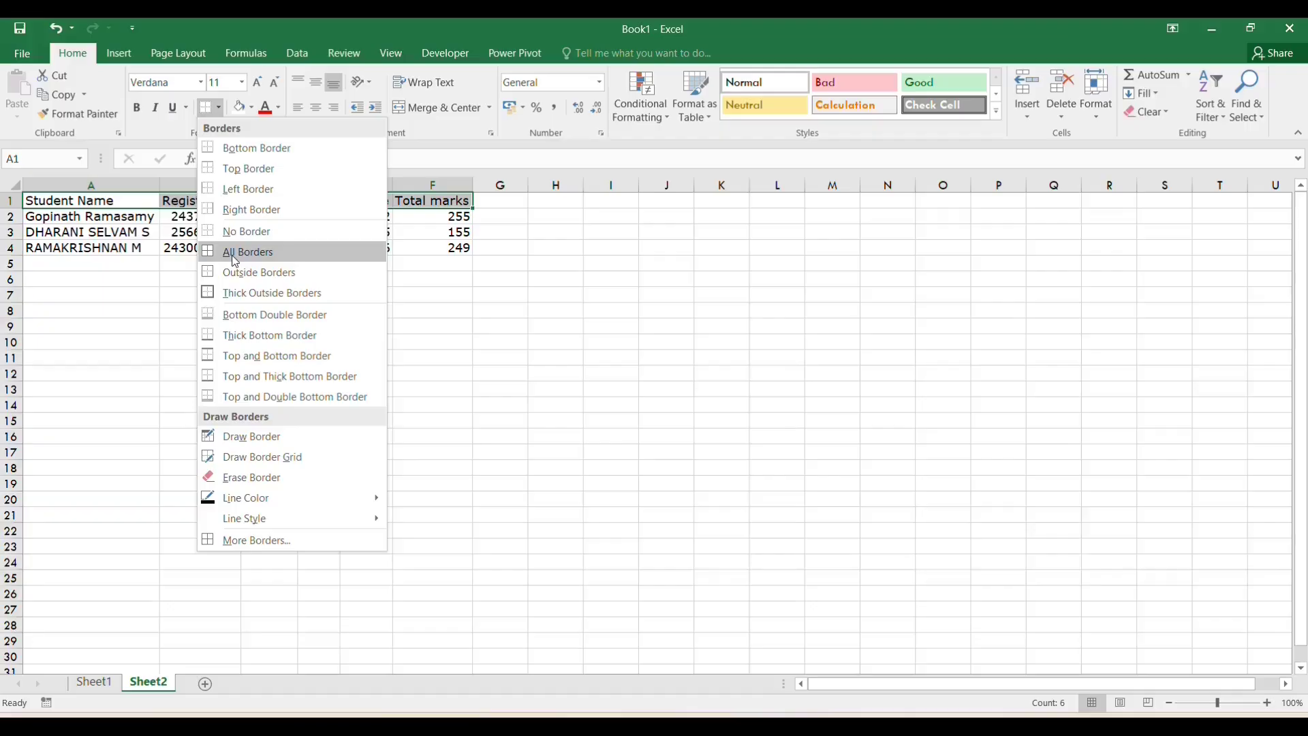
left_click(244, 253)
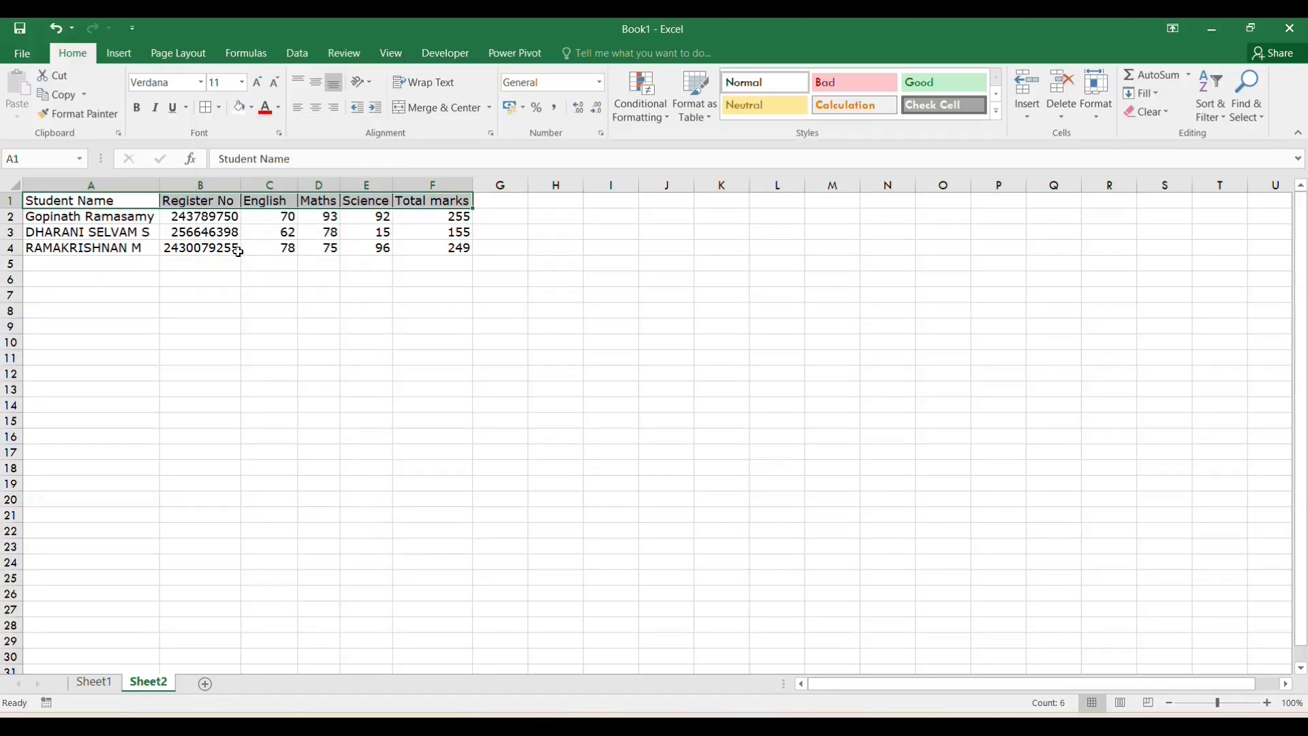
left_click(362, 247)
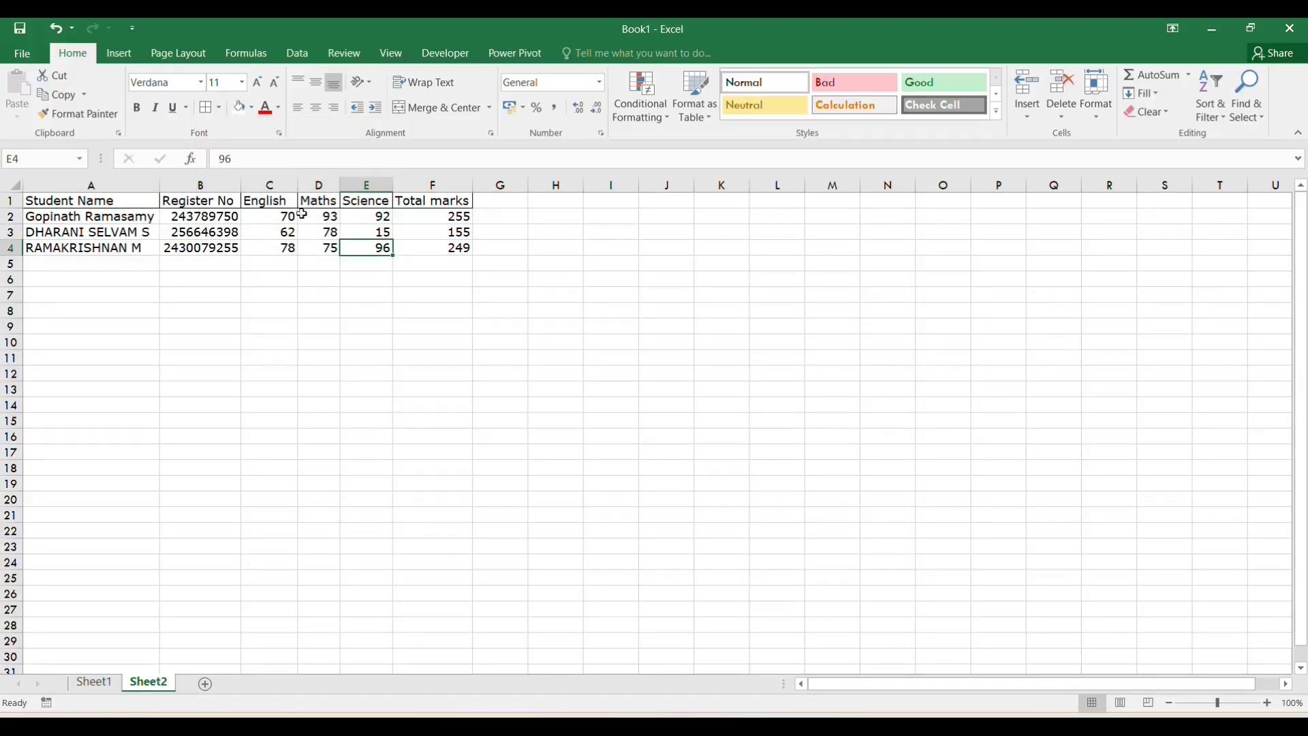
- Apply All Borders to the whole marks table A1:F4 on Sheet2
left_click_drag(78, 205, 439, 251)
left_click(205, 108)
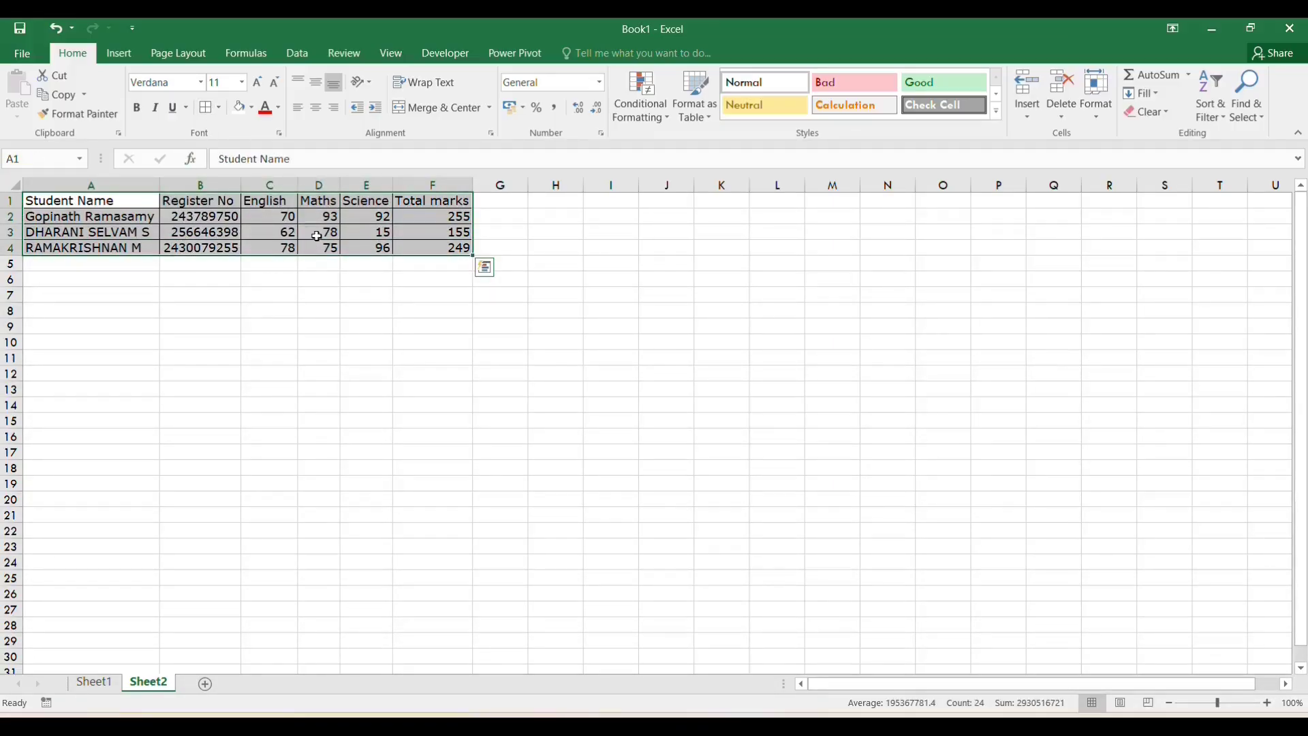
left_click(269, 327)
left_click(287, 343)
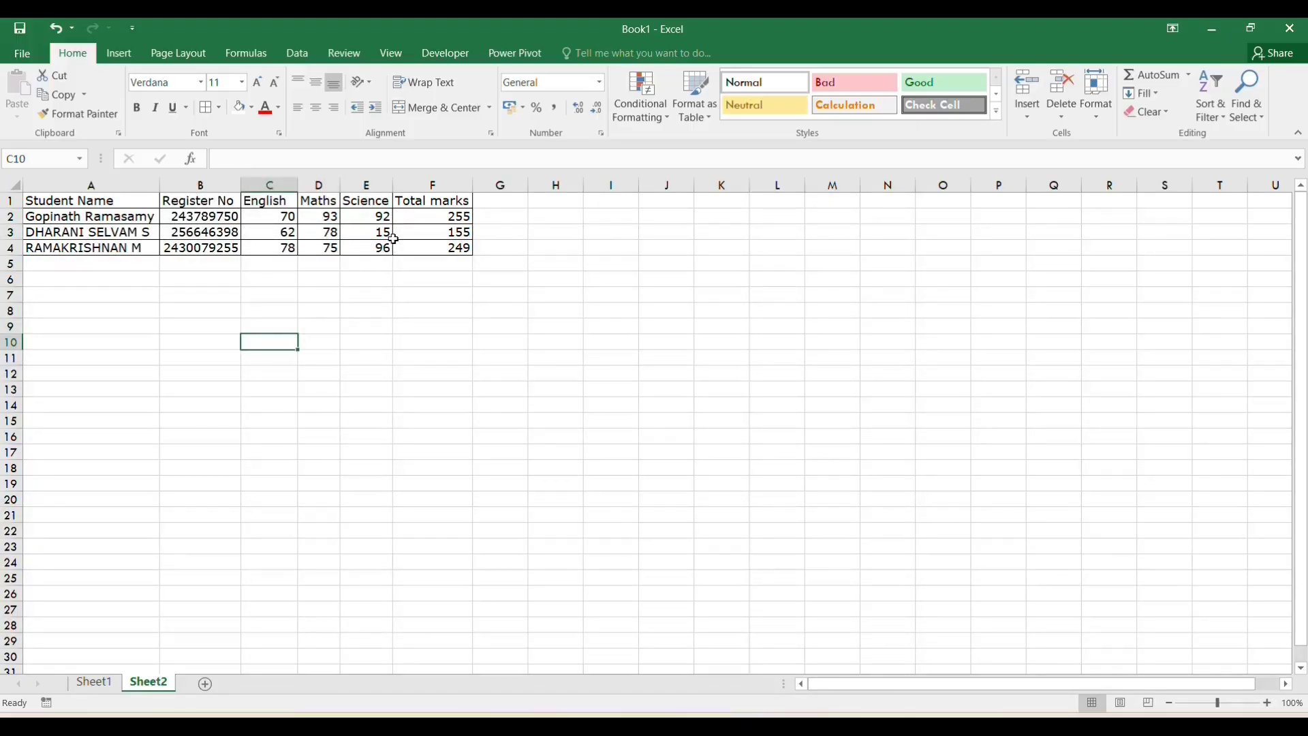
- Fill the heading cells A1:F1 on Sheet2 with a light green theme color
left_click(32, 201)
left_click_drag(38, 199, 429, 201)
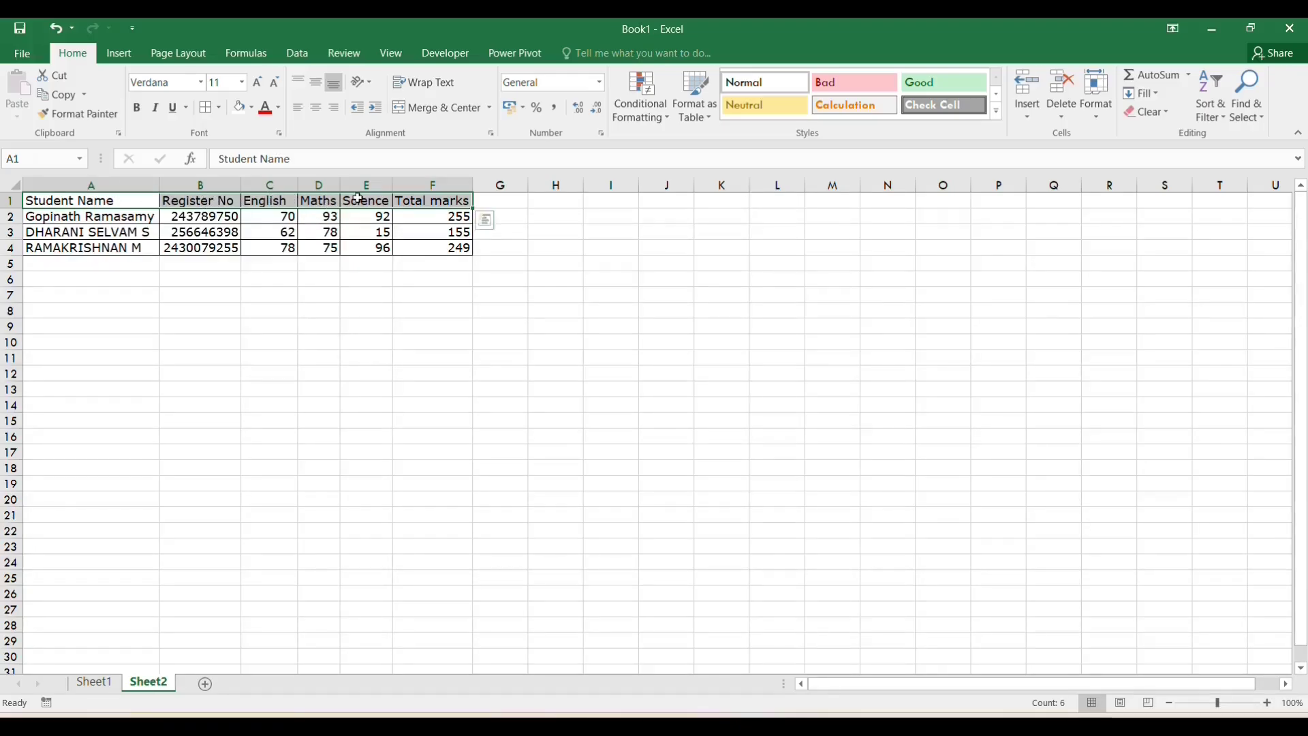
left_click(251, 110)
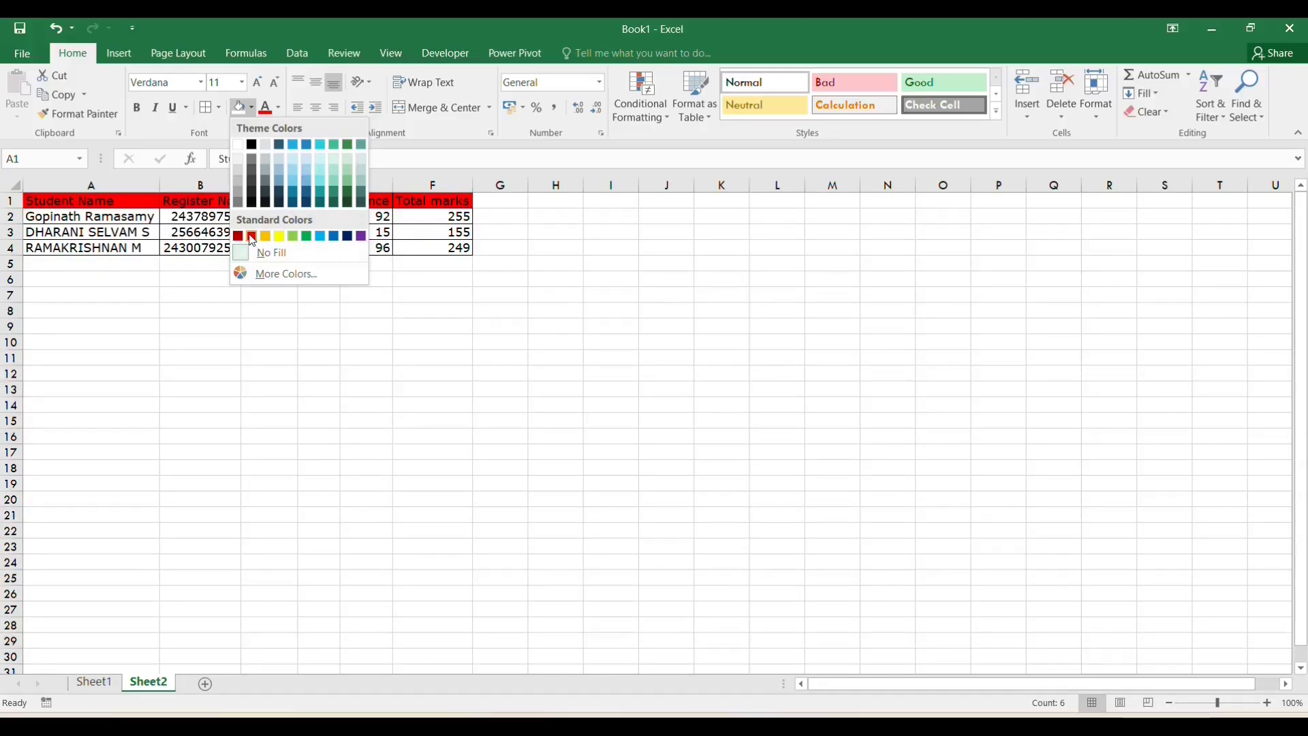
left_click(349, 158)
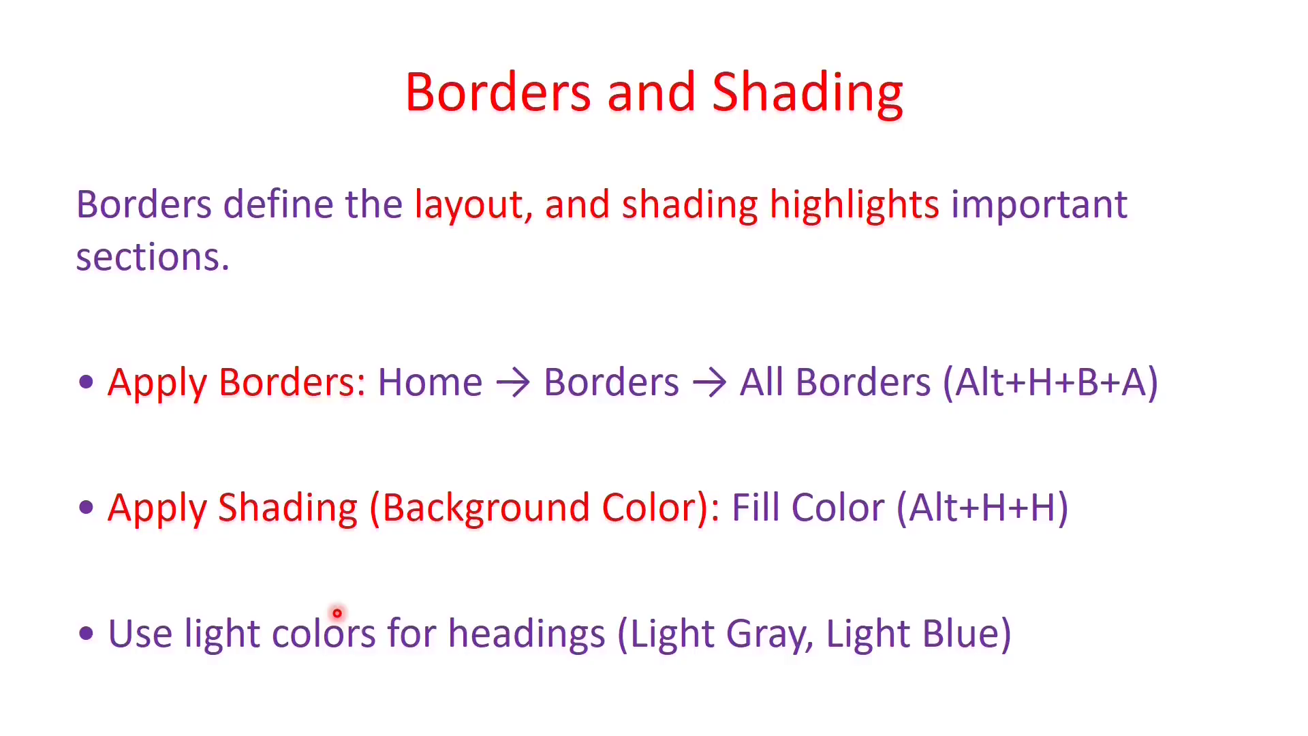
key("Right")
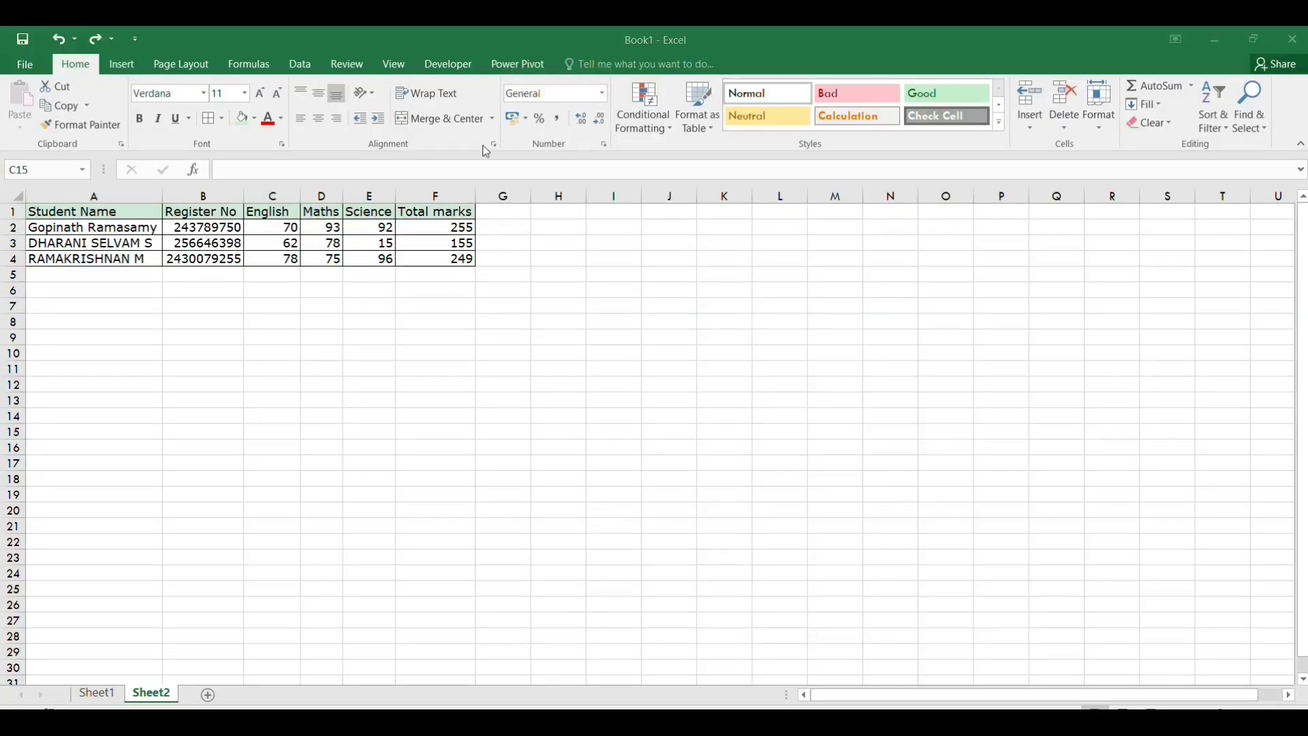
- Hide row 4, the last student row of the marks table on Sheet2
left_click(15, 260)
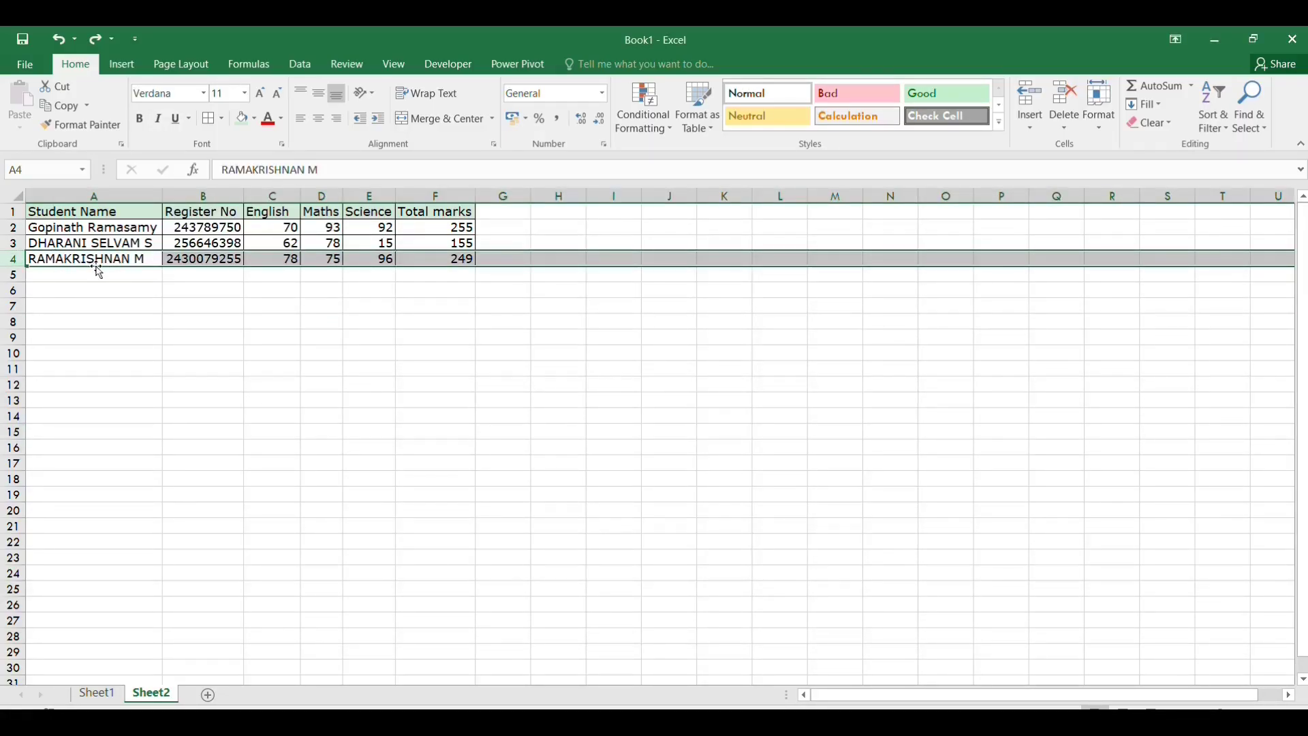
right_click(15, 261)
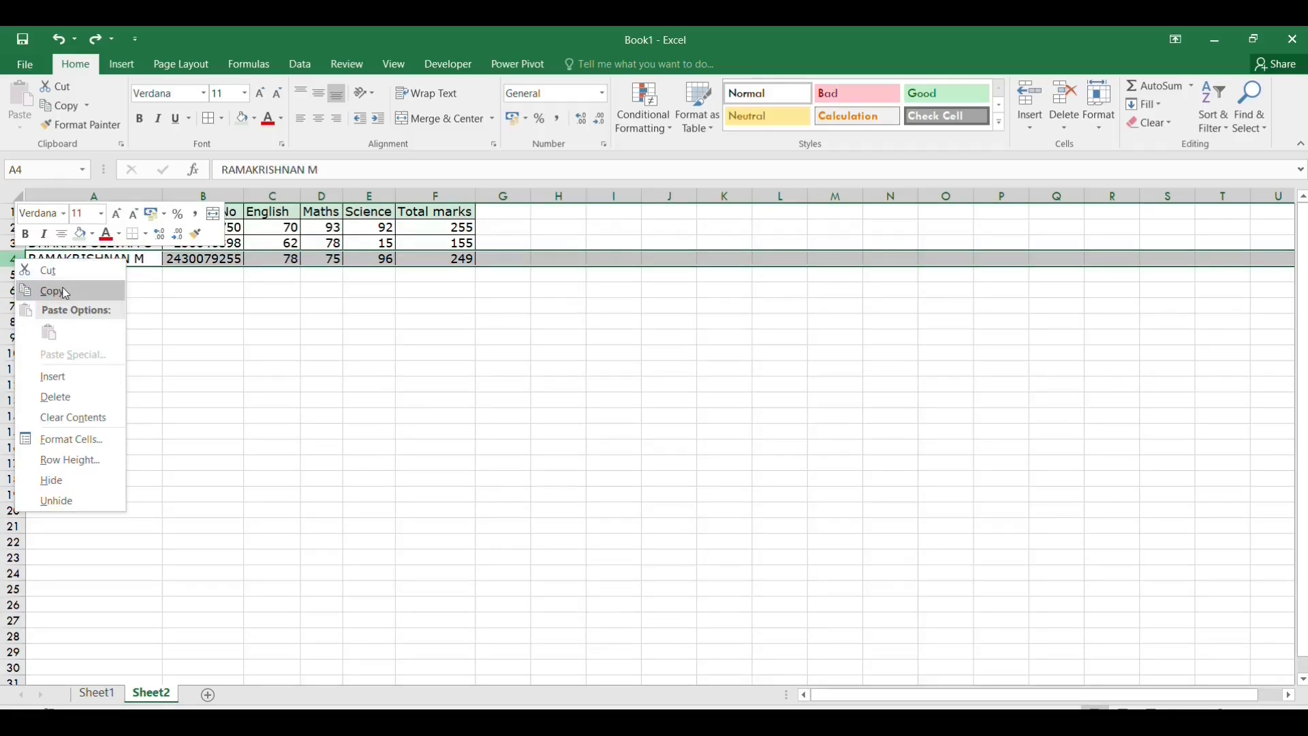
left_click(67, 481)
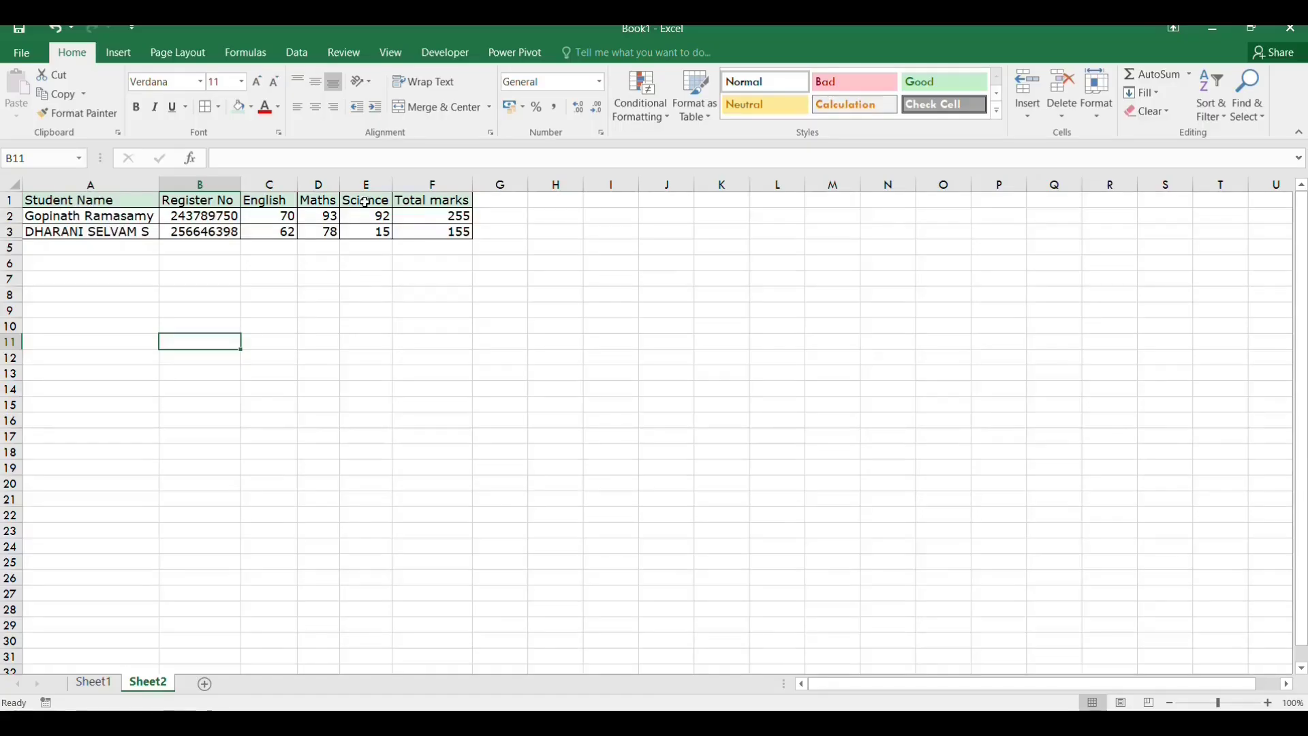
- Hide column B, which holds the register numbers, on Sheet2
left_click(200, 183)
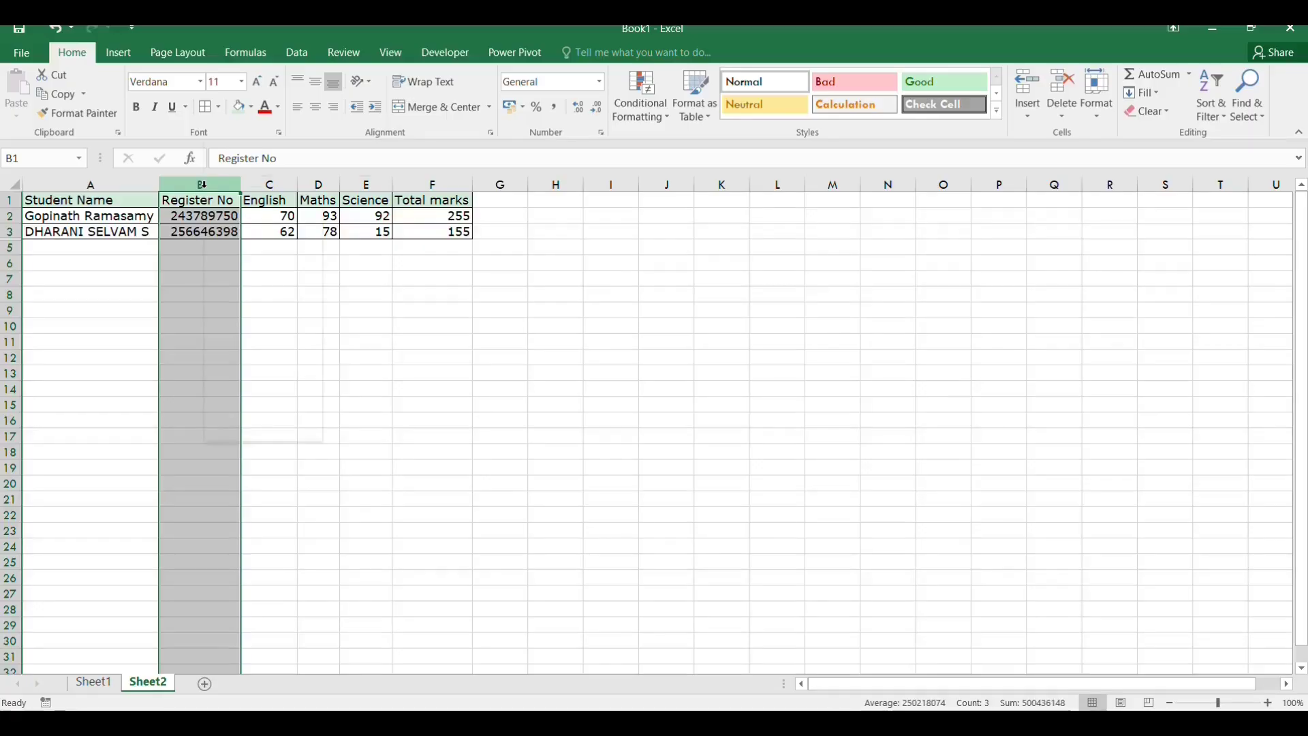
right_click(204, 182)
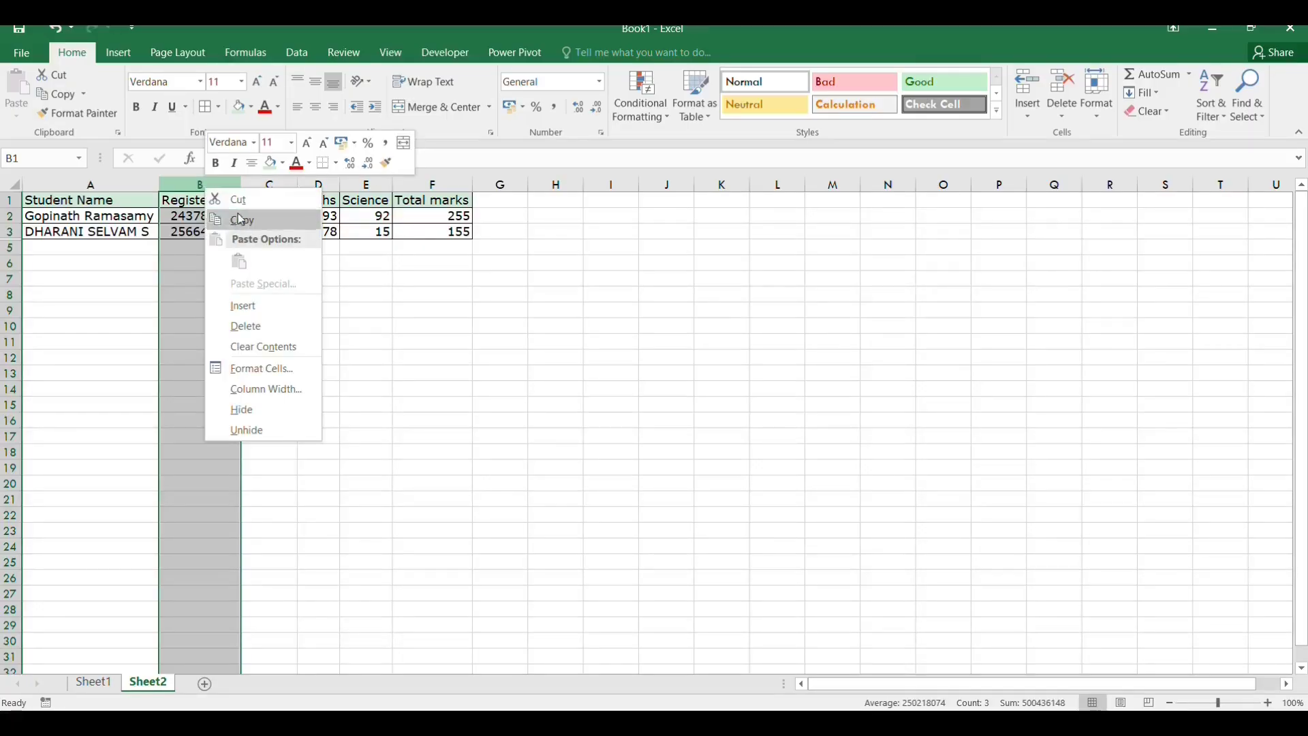
left_click(253, 410)
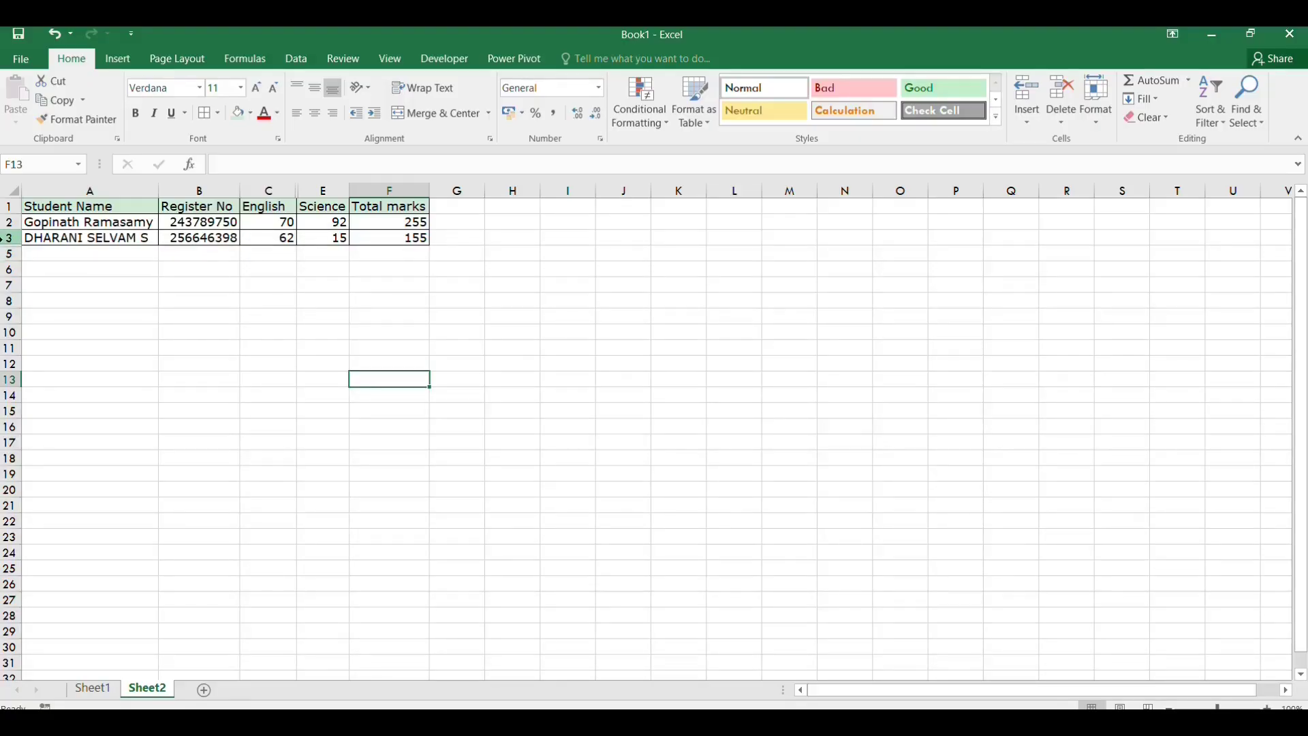
- Unhide the hidden row 4 between rows 3 and 5 of Sheet2
mouse_move(10, 240)
left_mouse_down()
mouse_move(9, 267)
mouse_move(9, 253)
left_mouse_up()
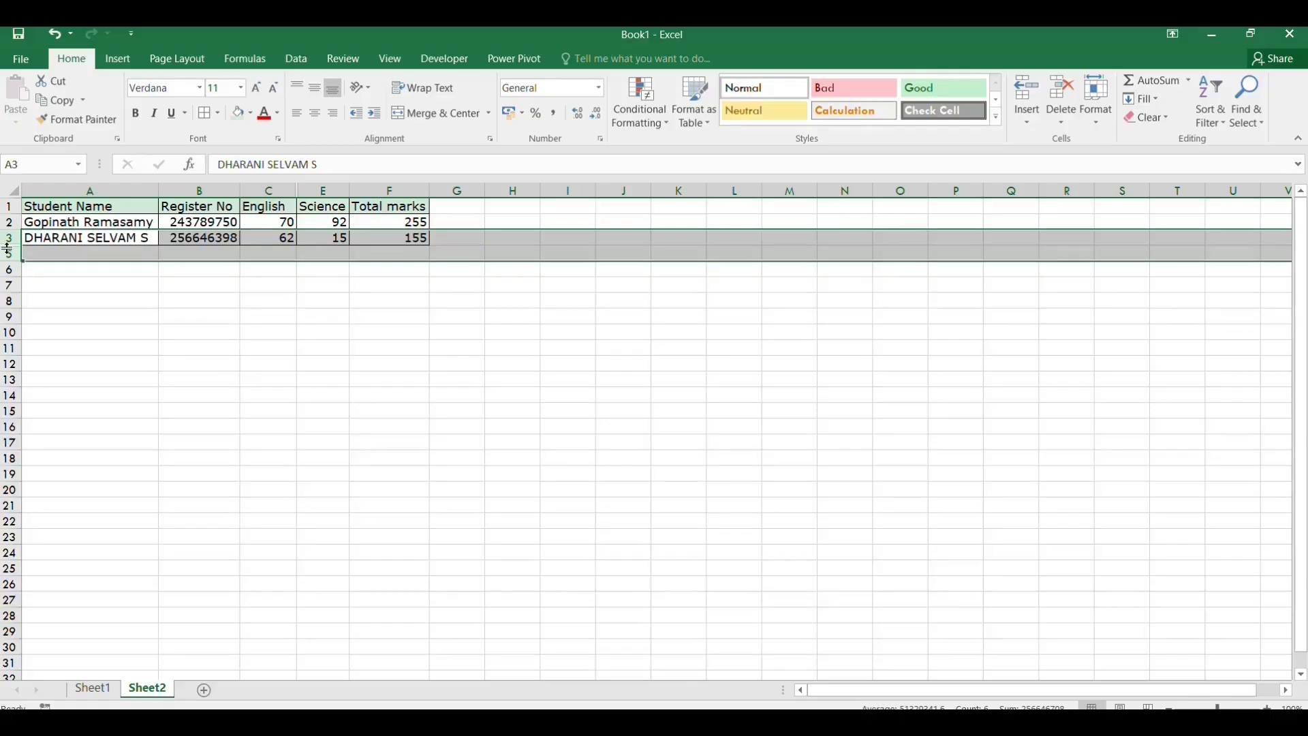
right_click(8, 249)
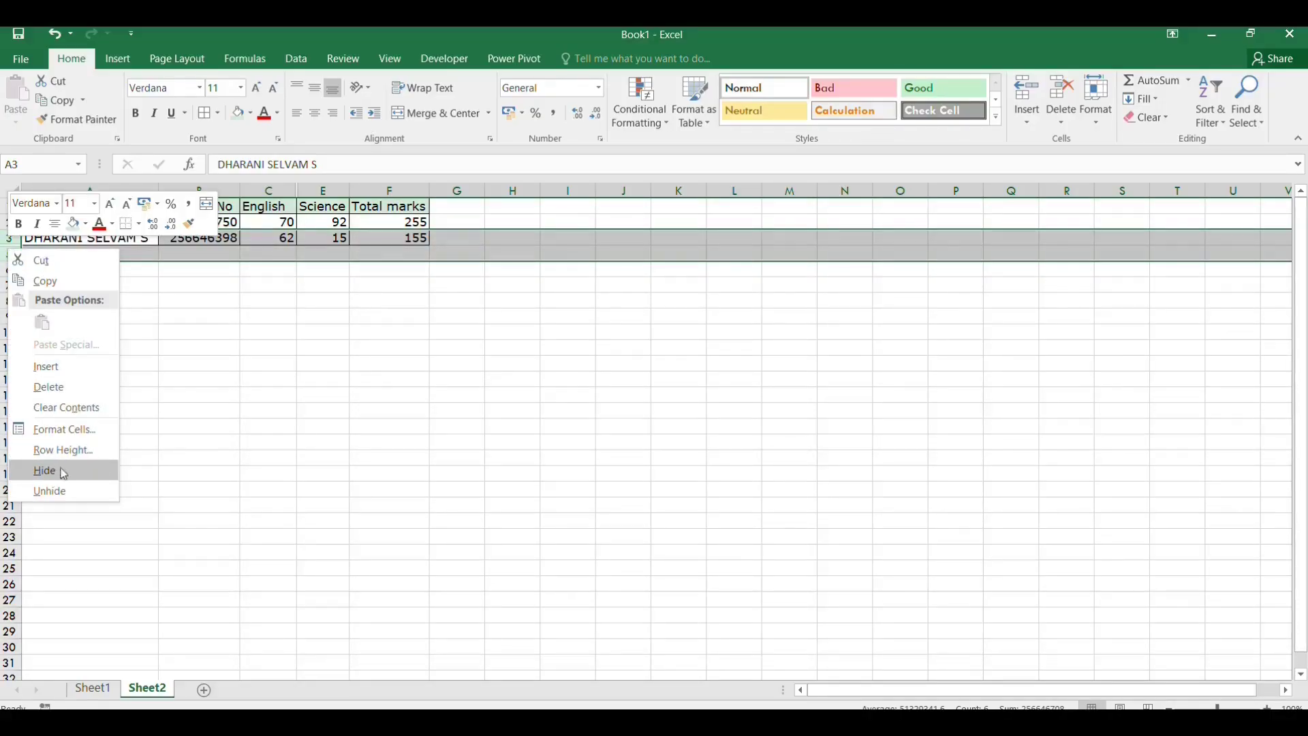
left_click(61, 491)
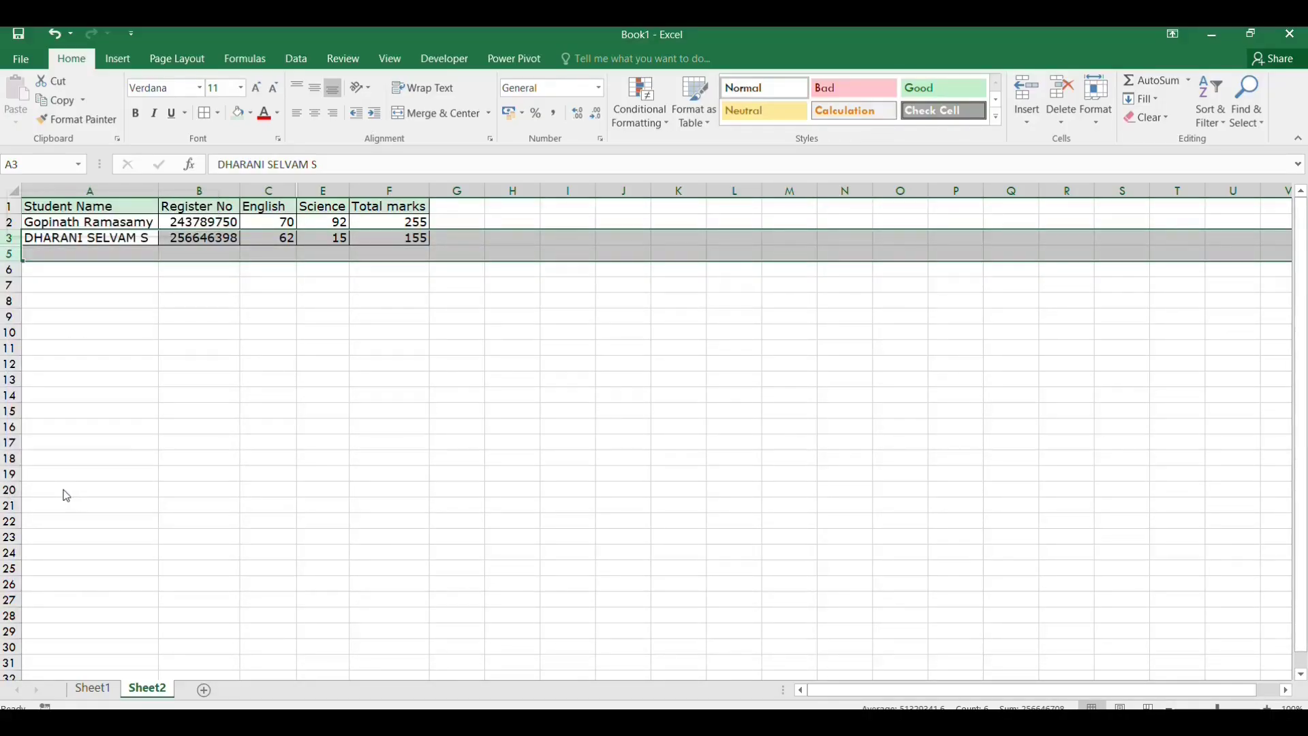
left_click(10, 256)
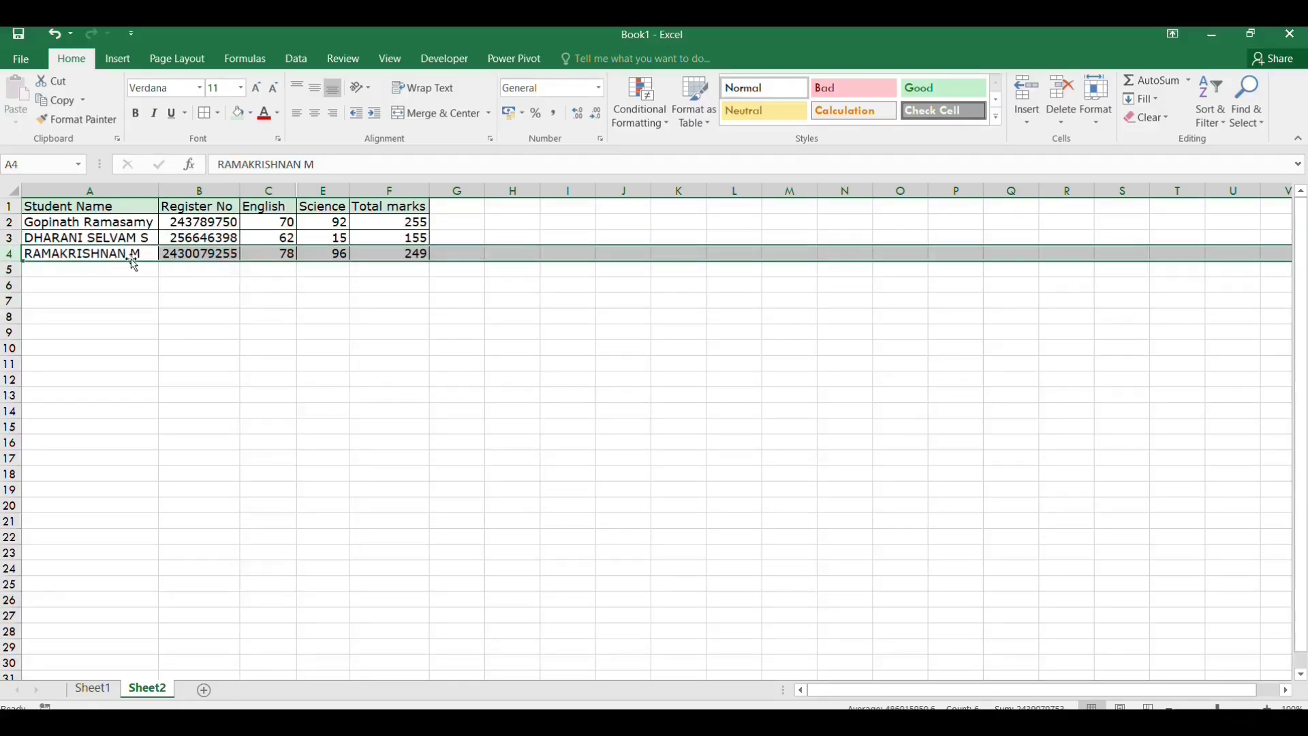
left_click(278, 304)
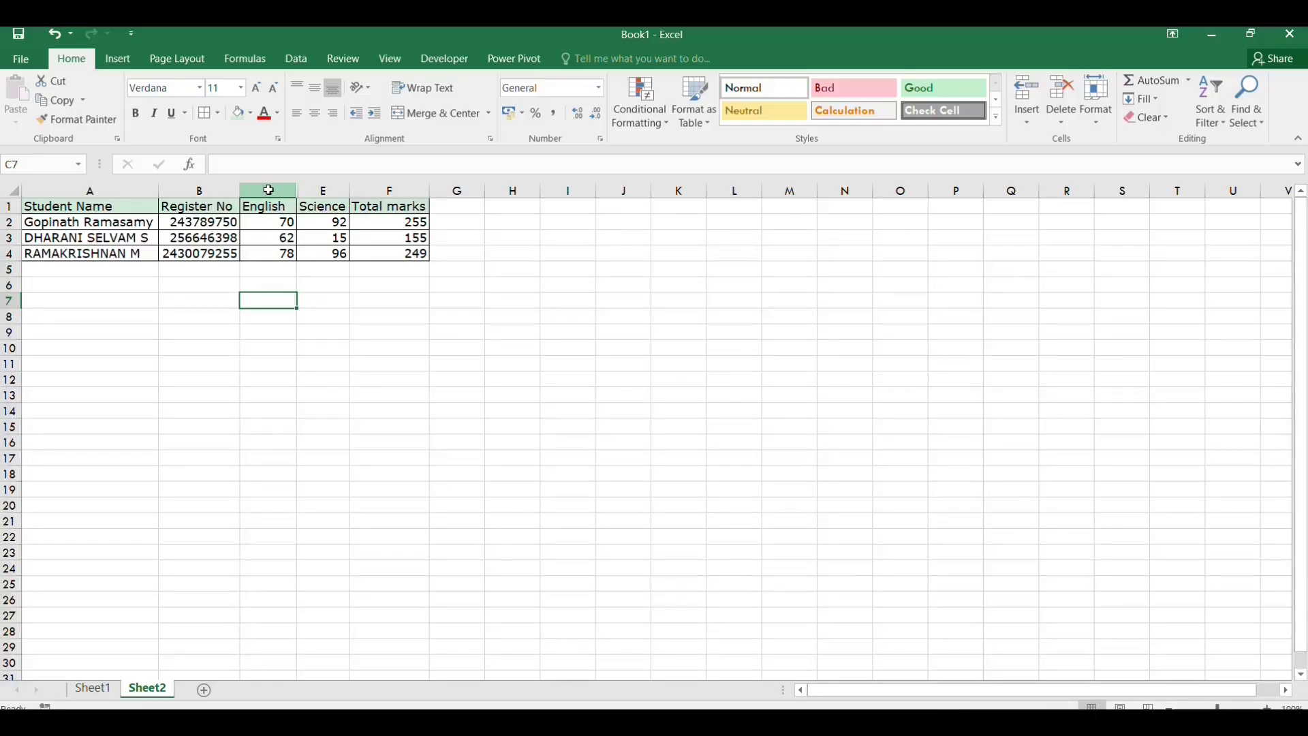
- Unhide the hidden Maths column D between columns C and E of Sheet2
left_click_drag(277, 188, 321, 191)
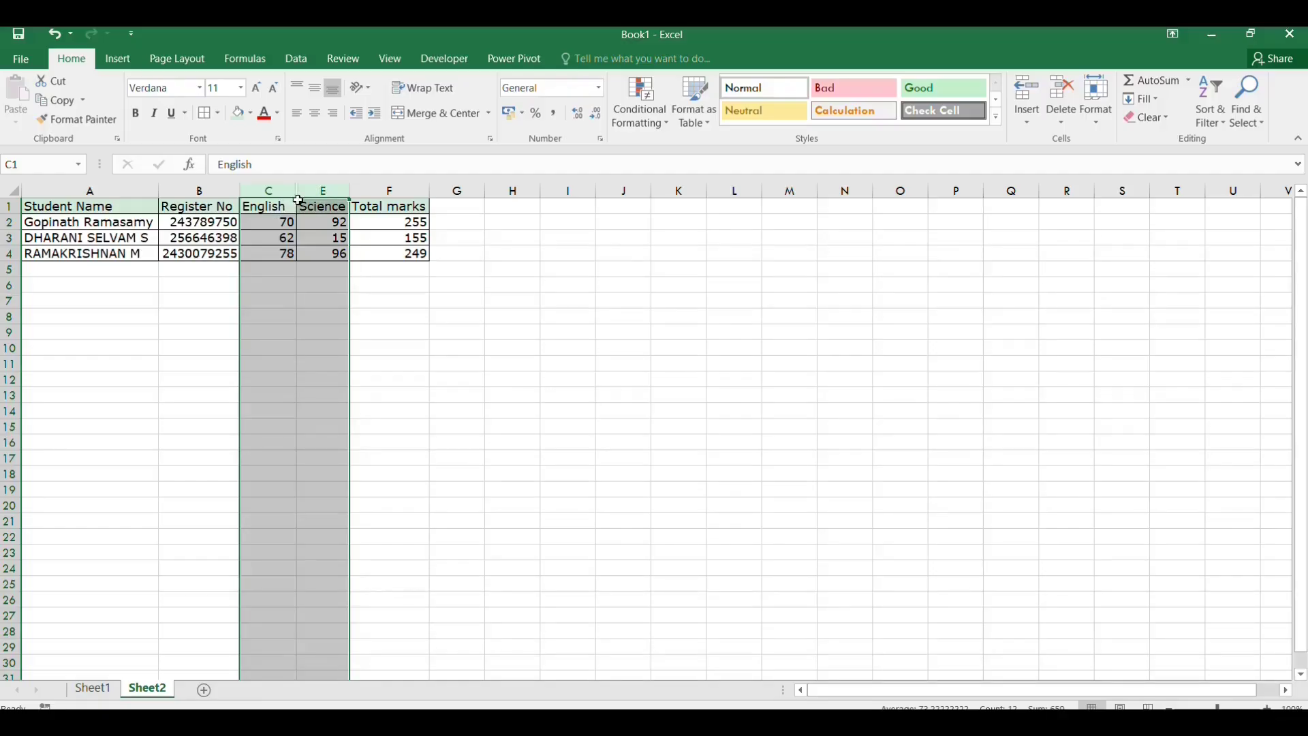
right_click(315, 190)
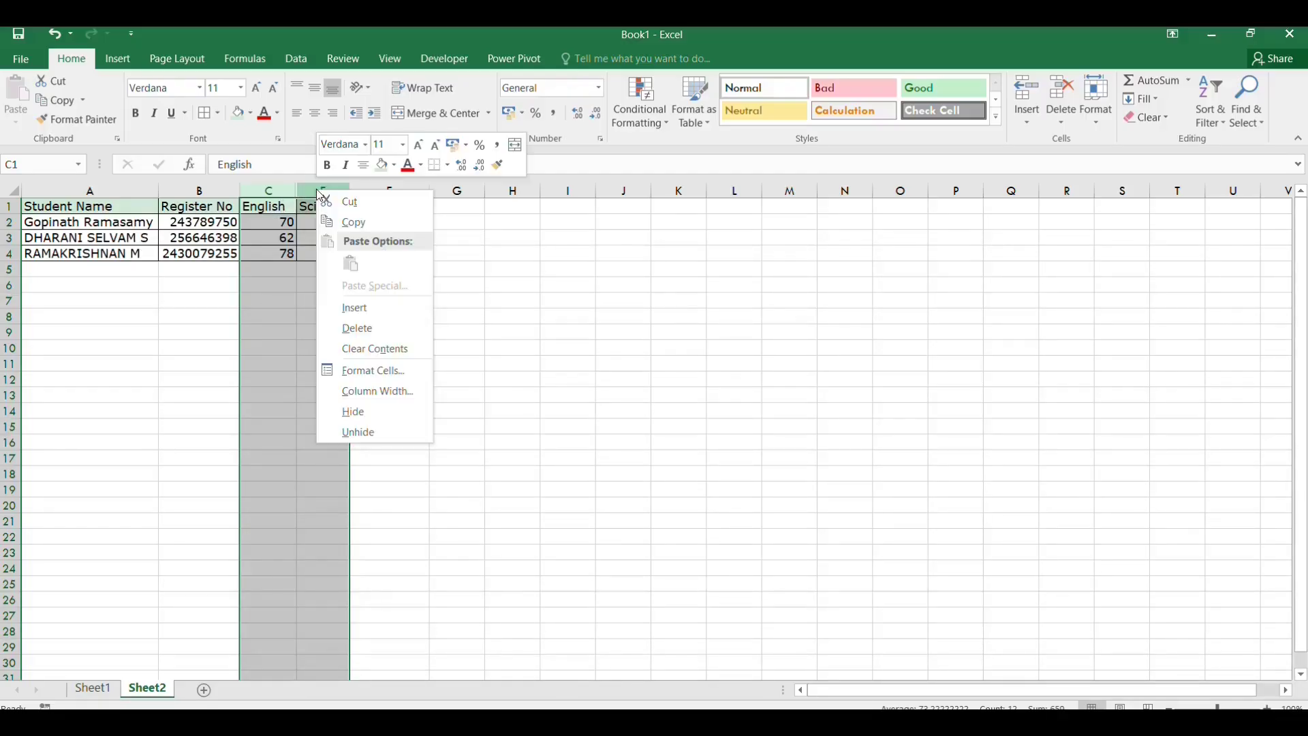
left_click(348, 433)
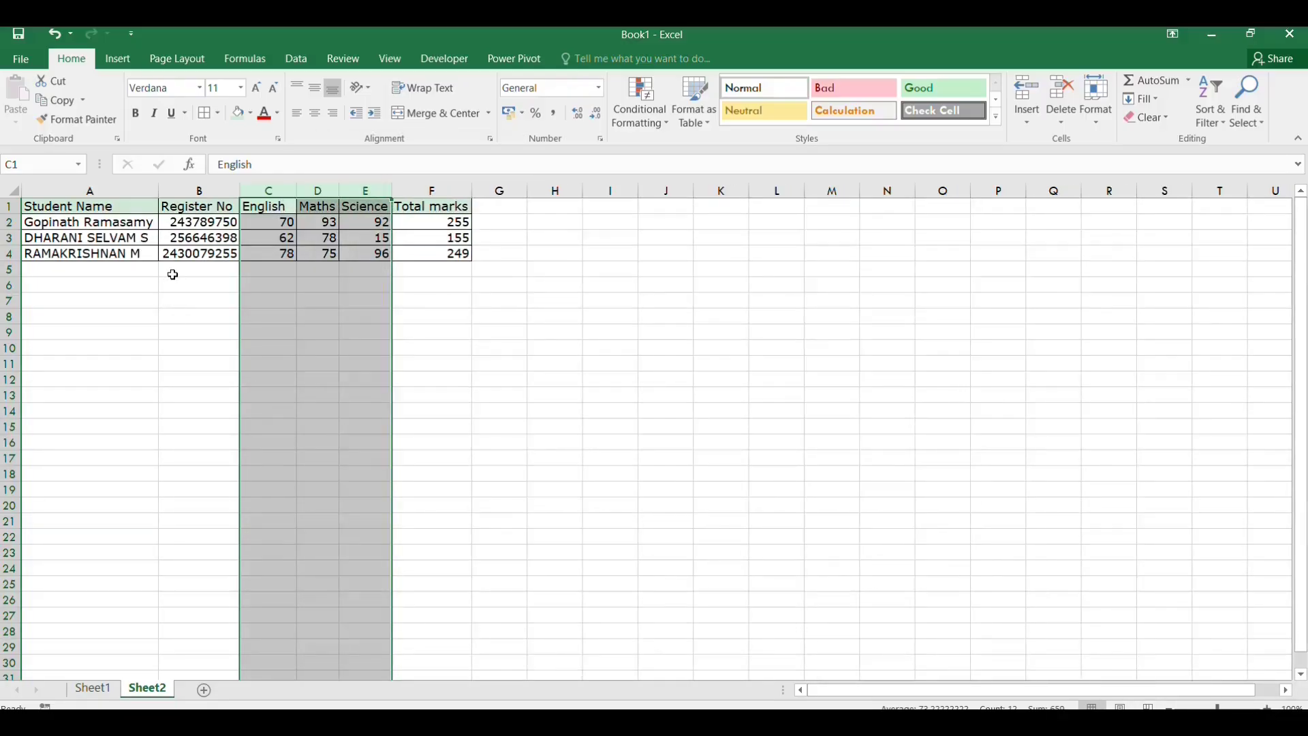
left_click(268, 315)
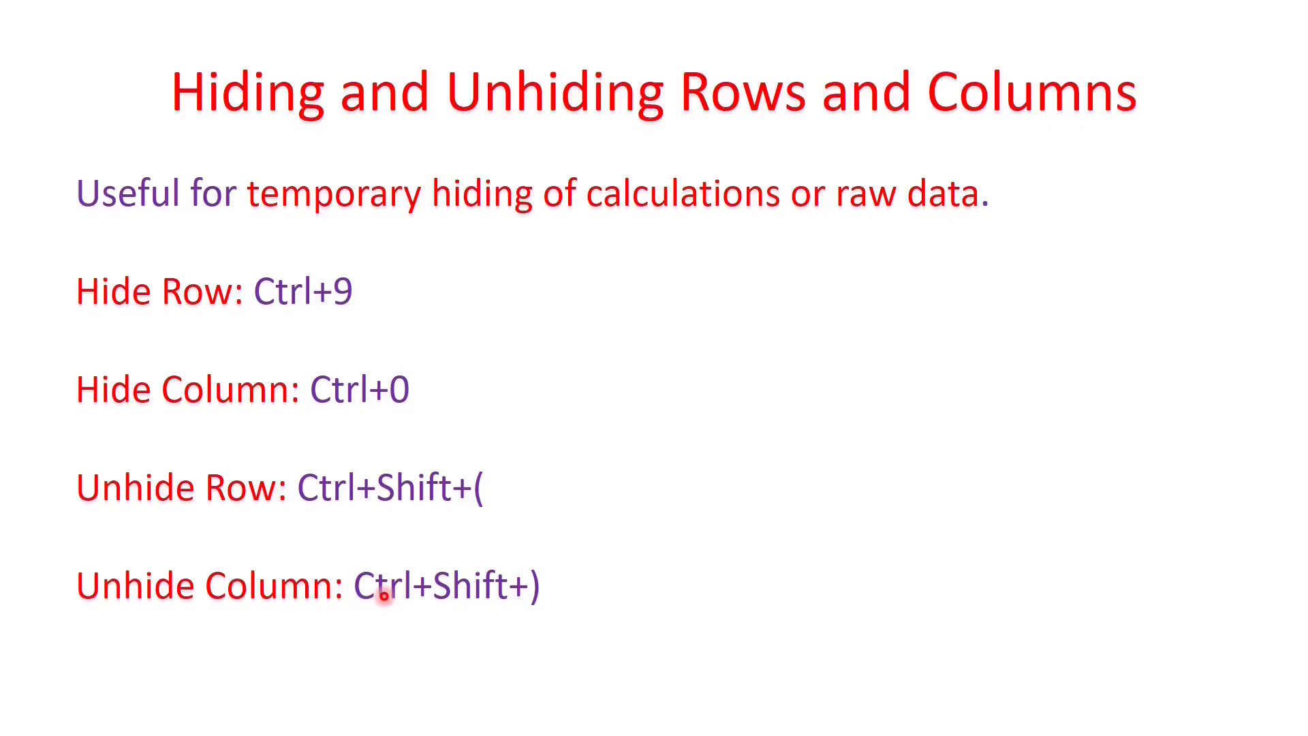
key("Right")
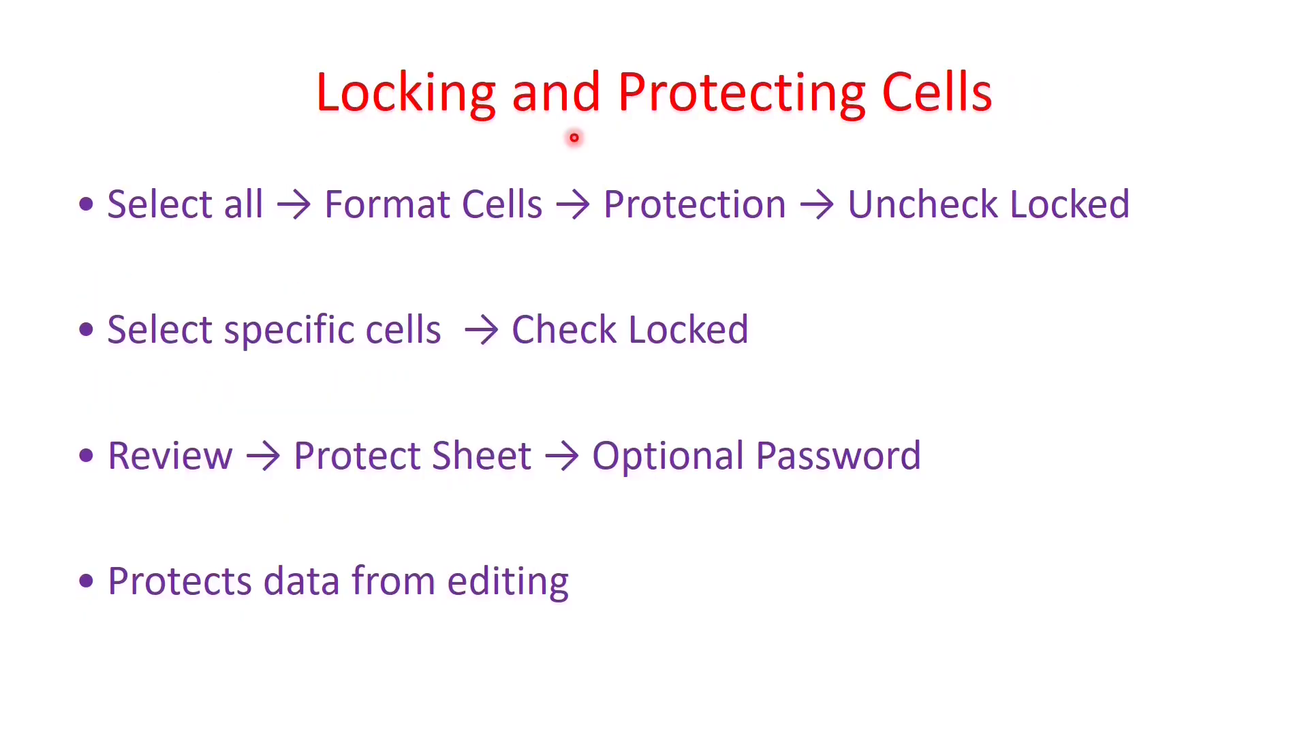
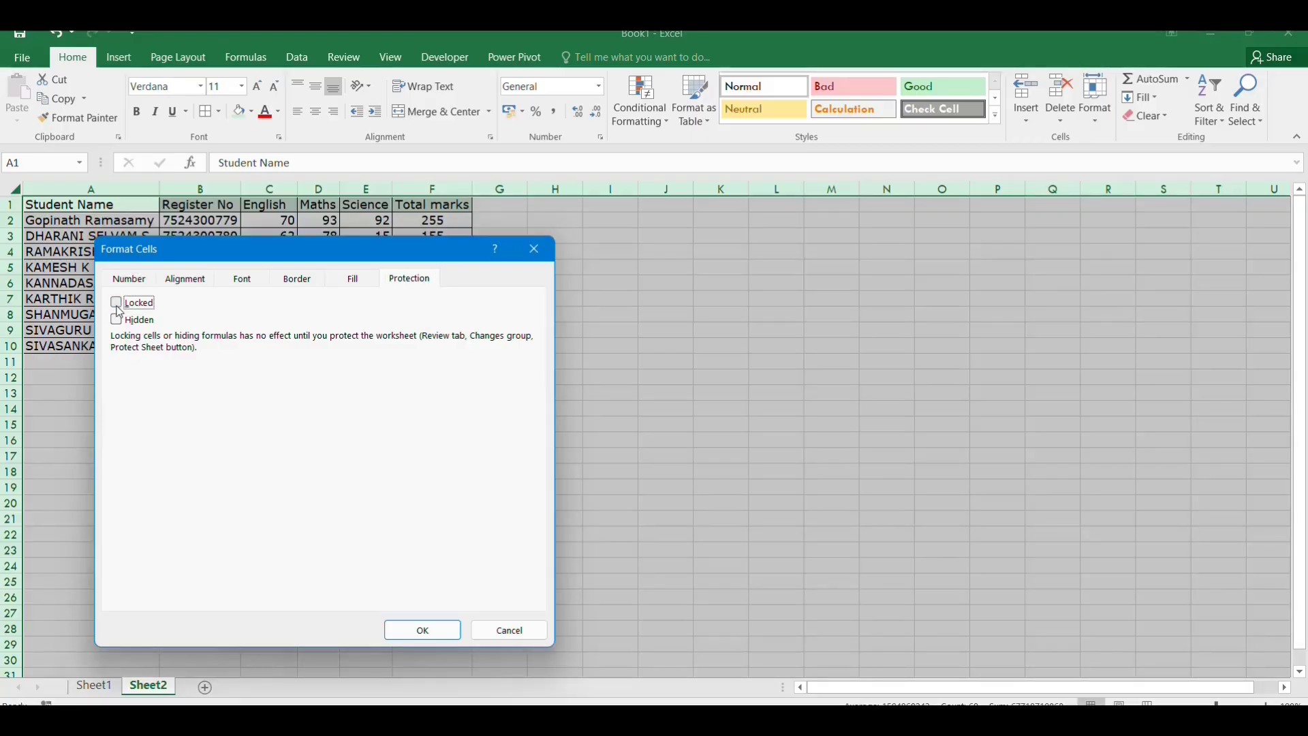
- Clear the Locked protection option for all cells of Sheet2 and enable it only for the total marks in F2:F10
left_click(423, 629)
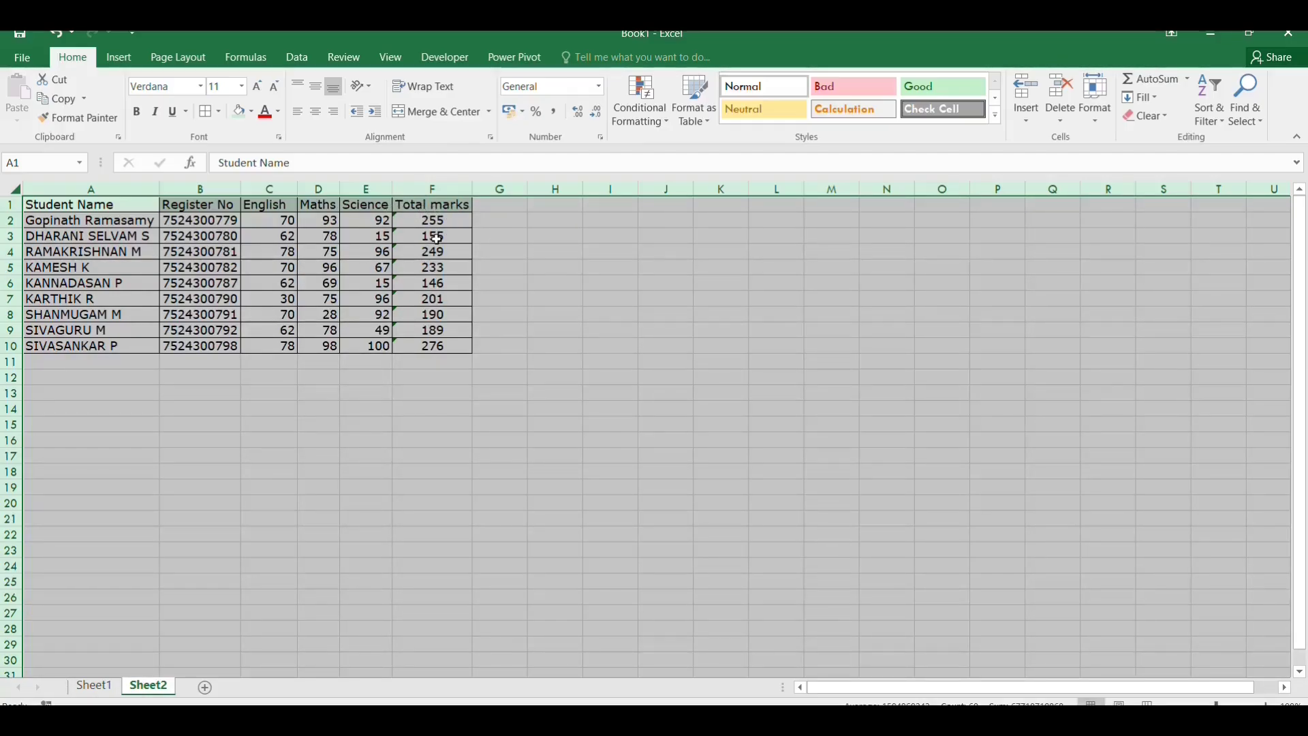
left_click_drag(436, 223, 436, 346)
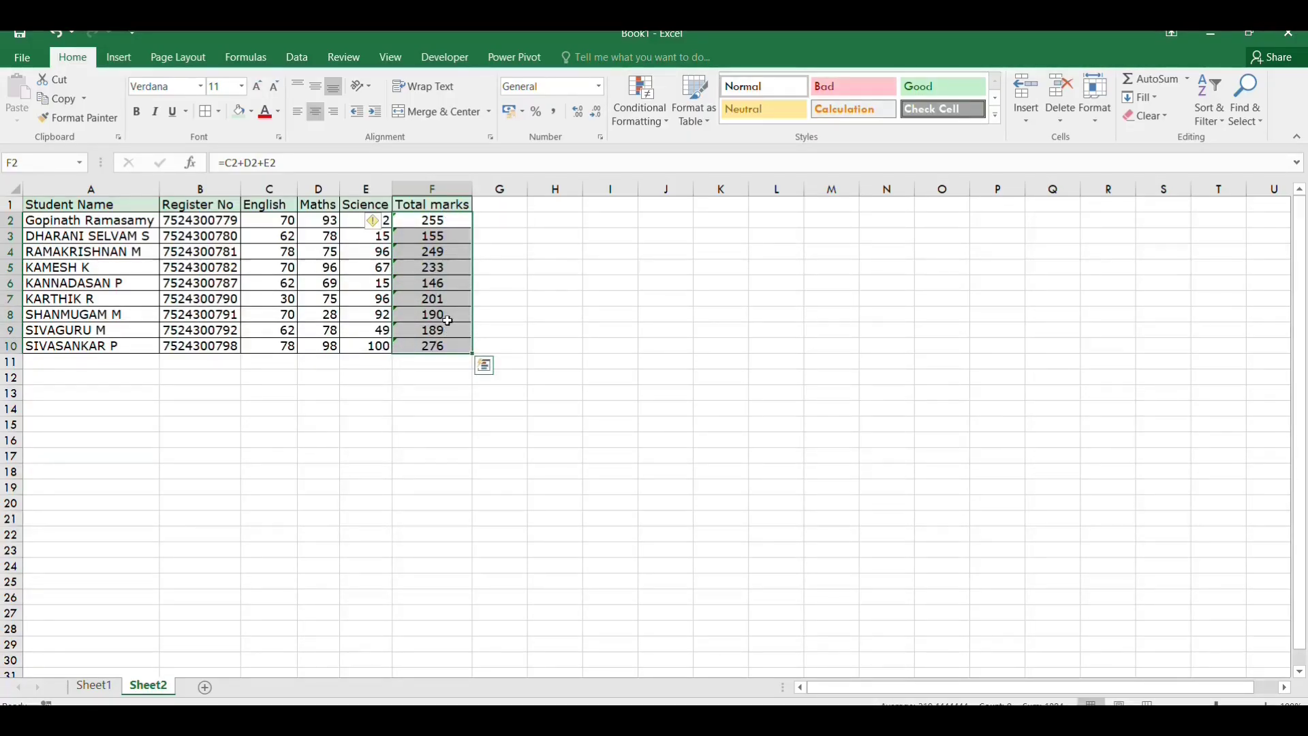
right_click(425, 274)
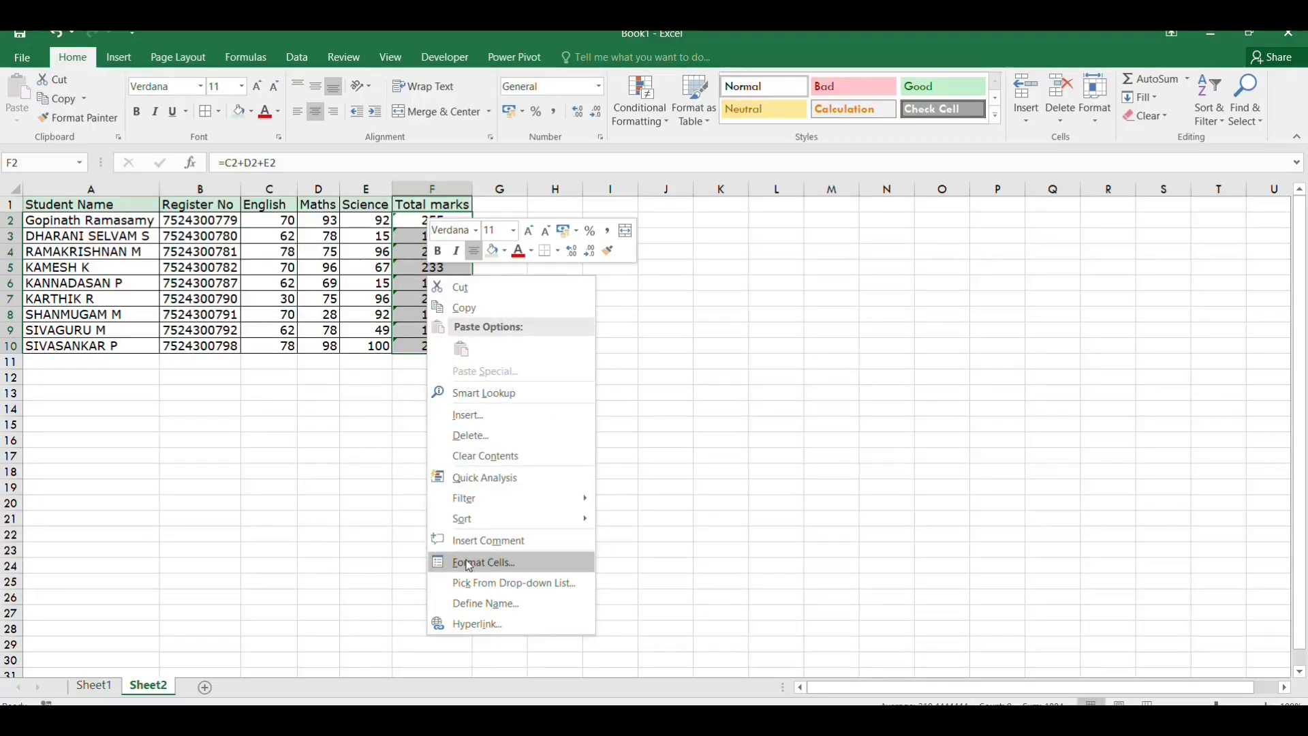
left_click(486, 565)
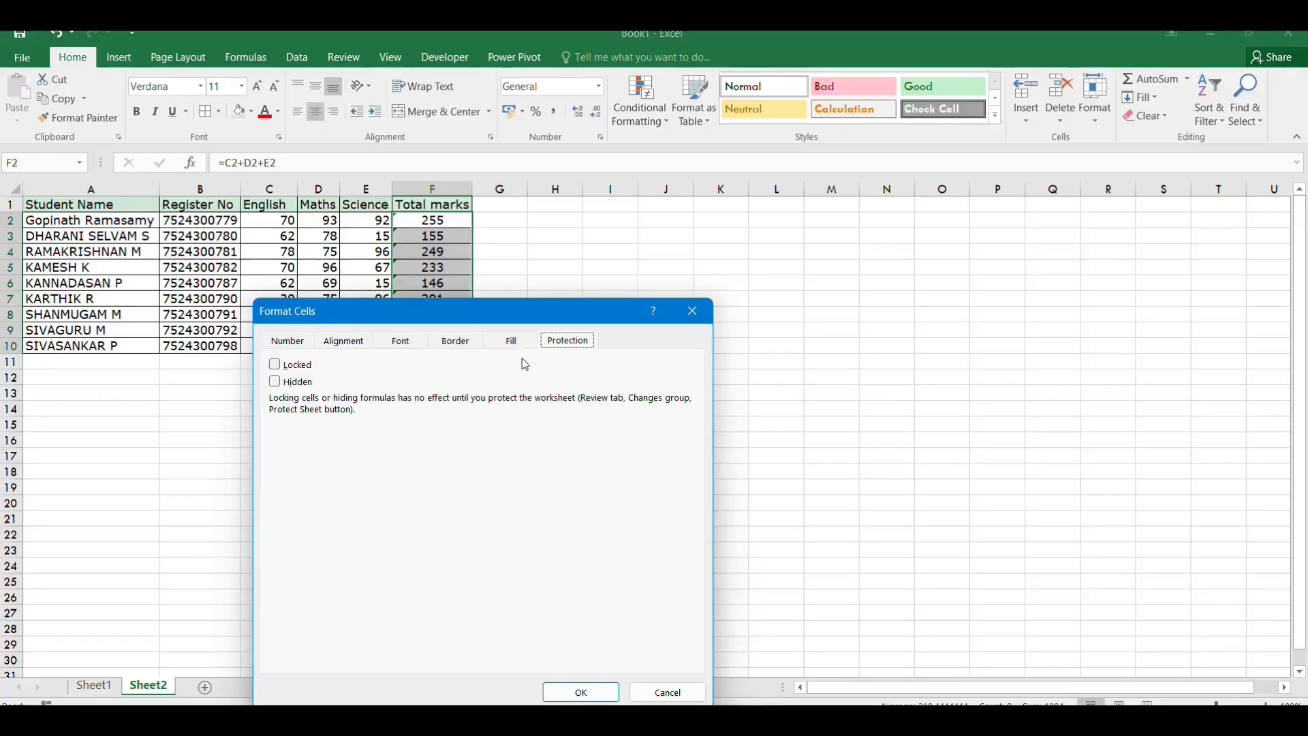
left_click(289, 366)
left_click(582, 692)
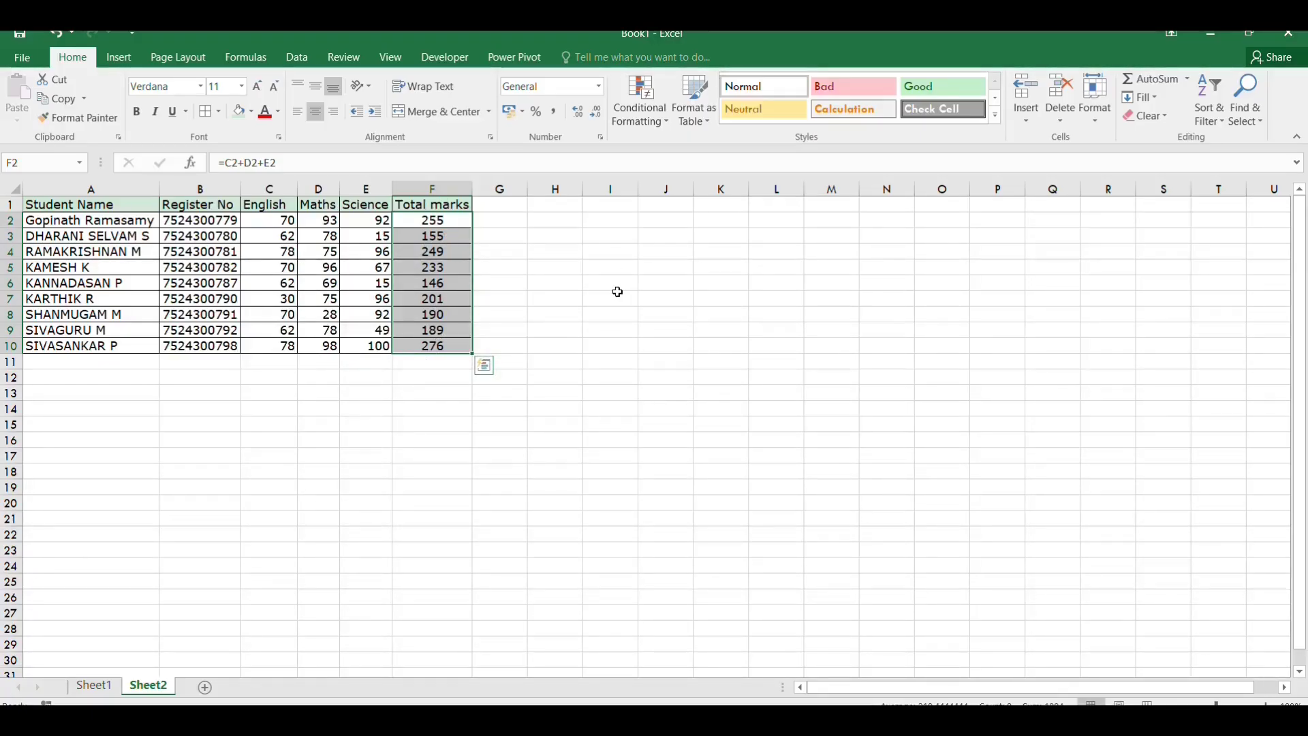
- Protect Sheet2 with the default permissions, entering and confirming the password to unprotect the sheet
left_click(345, 58)
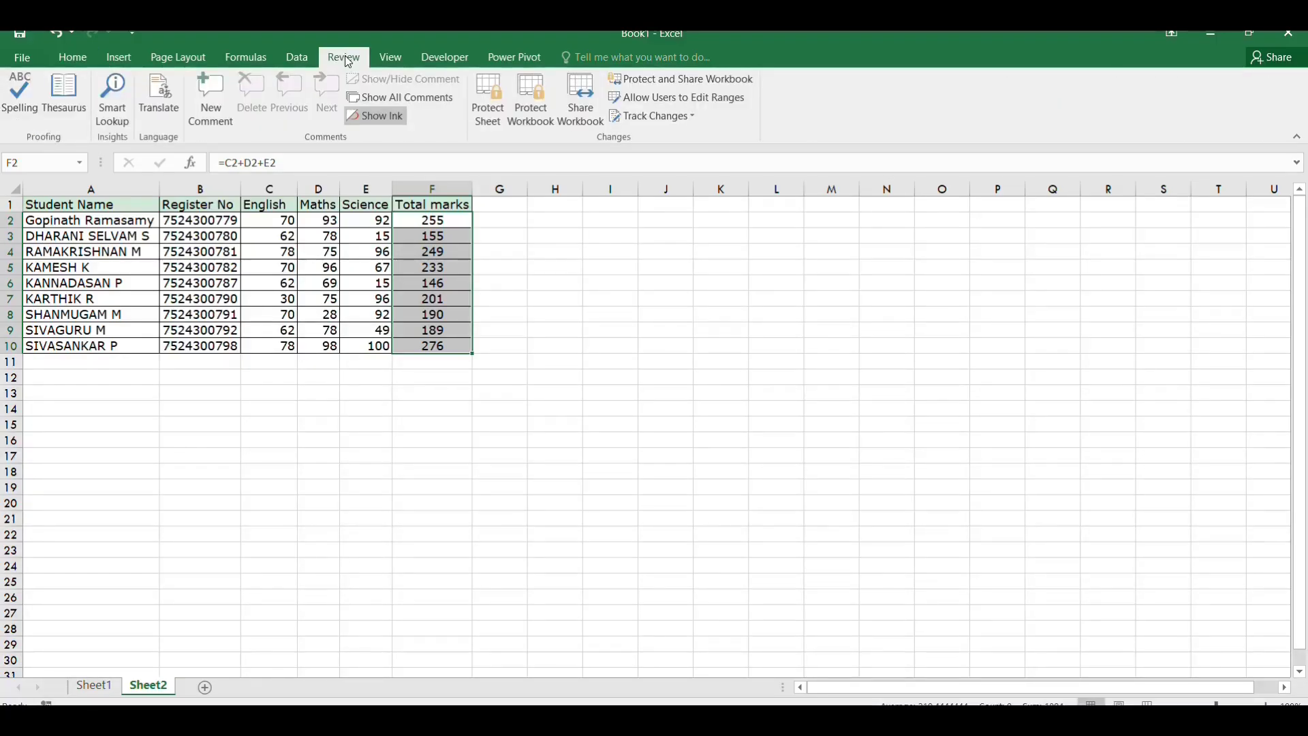
left_click(487, 99)
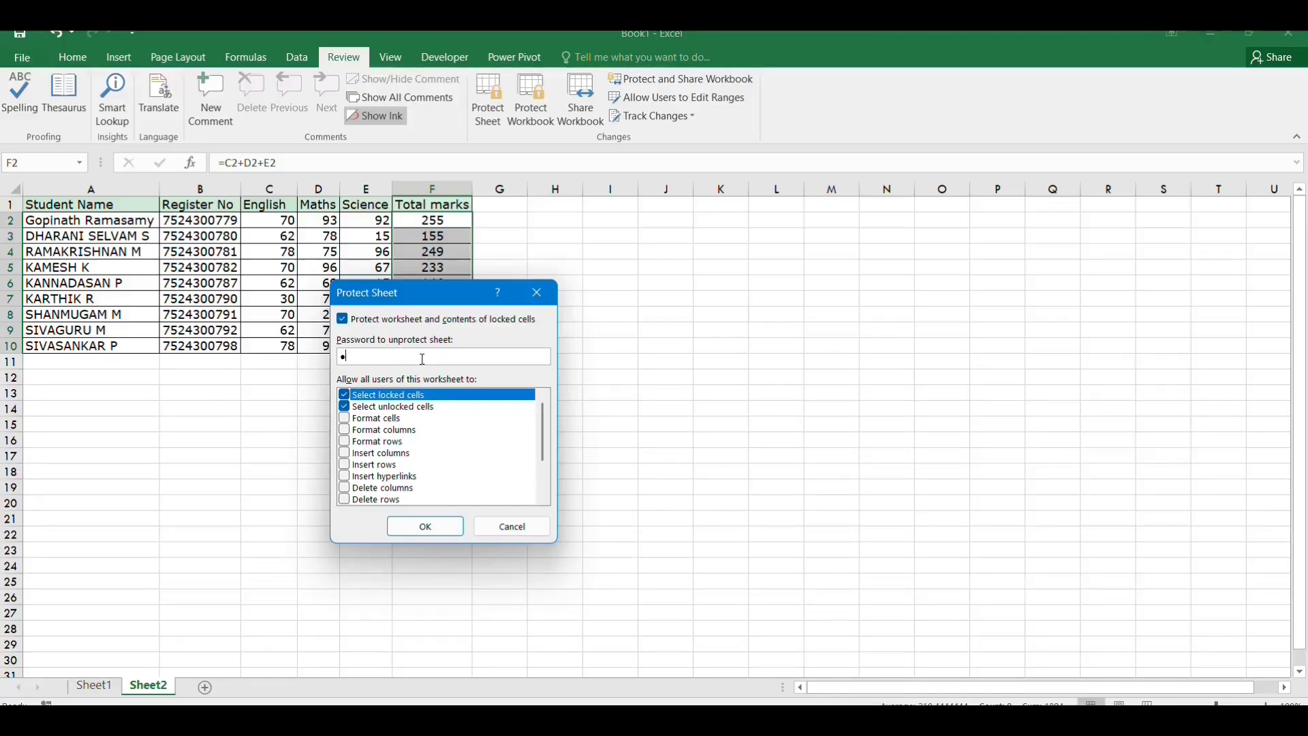
left_click(427, 527)
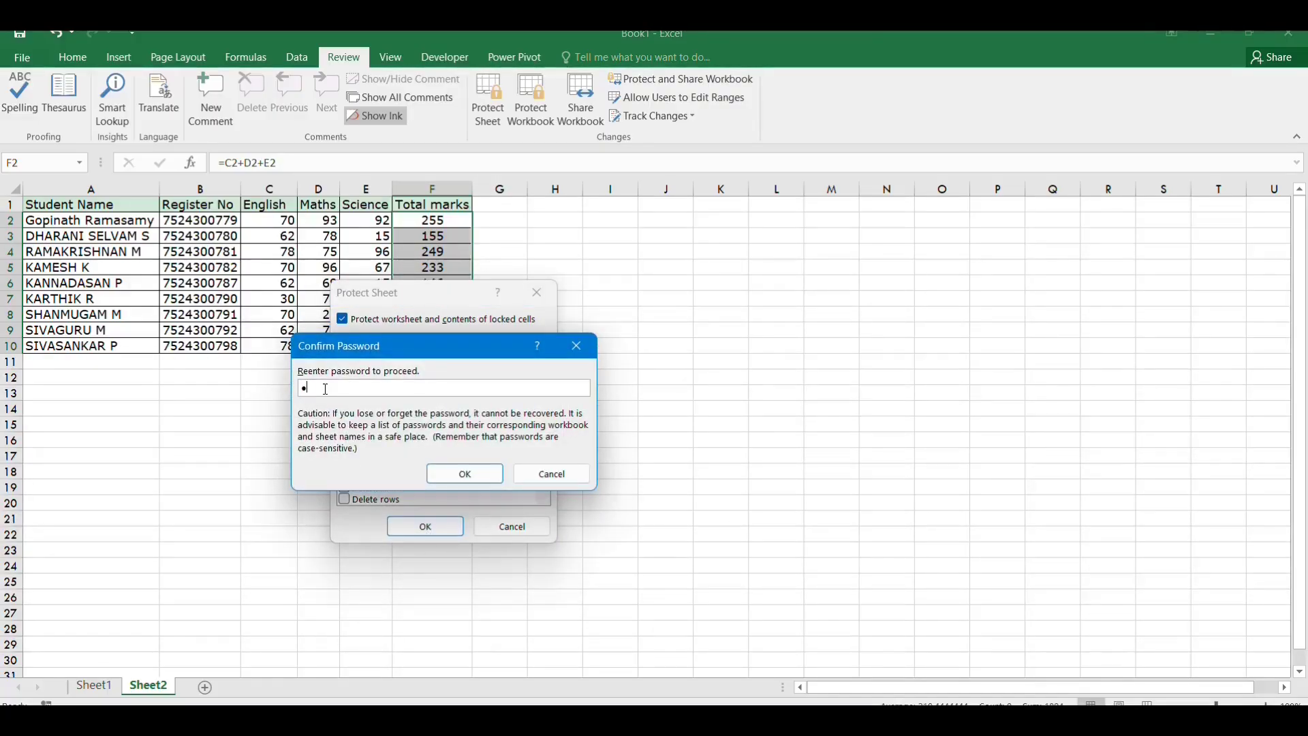
left_click(465, 473)
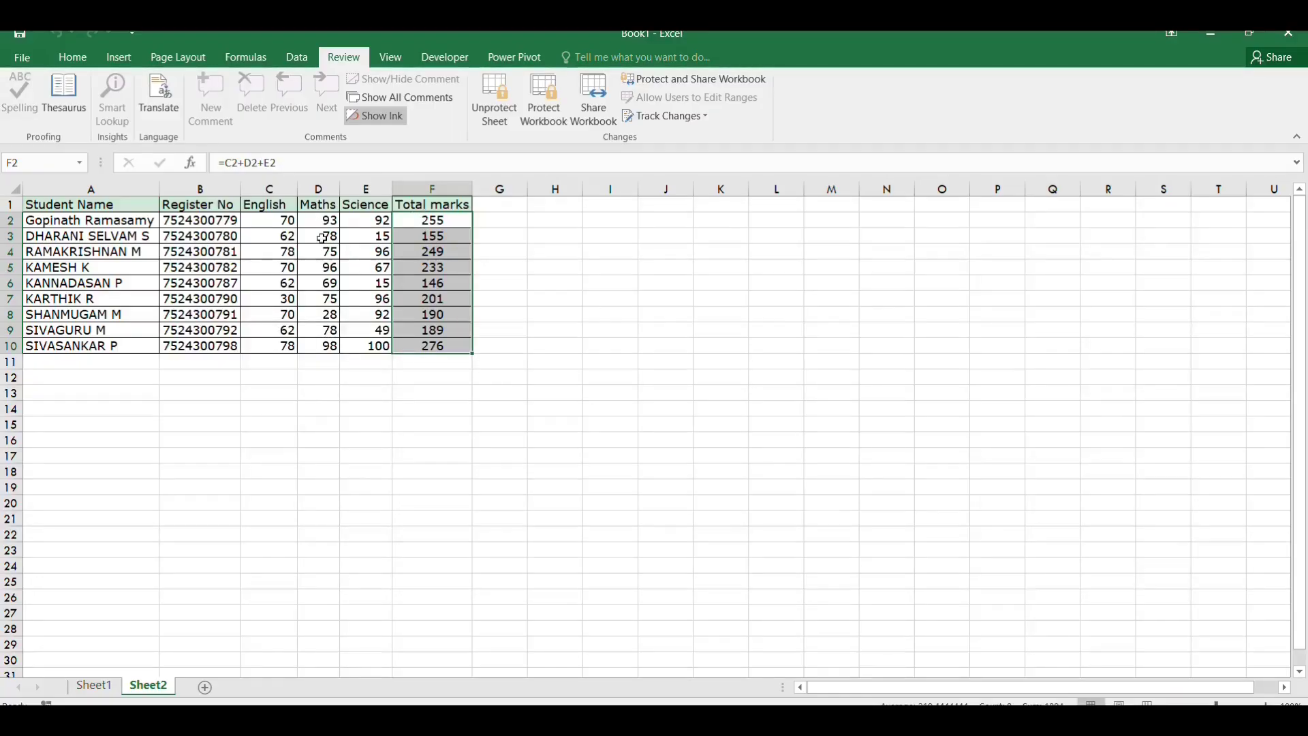
- Try to delete the locked total marks formula in cell F9 to test the sheet protection
left_click(447, 378)
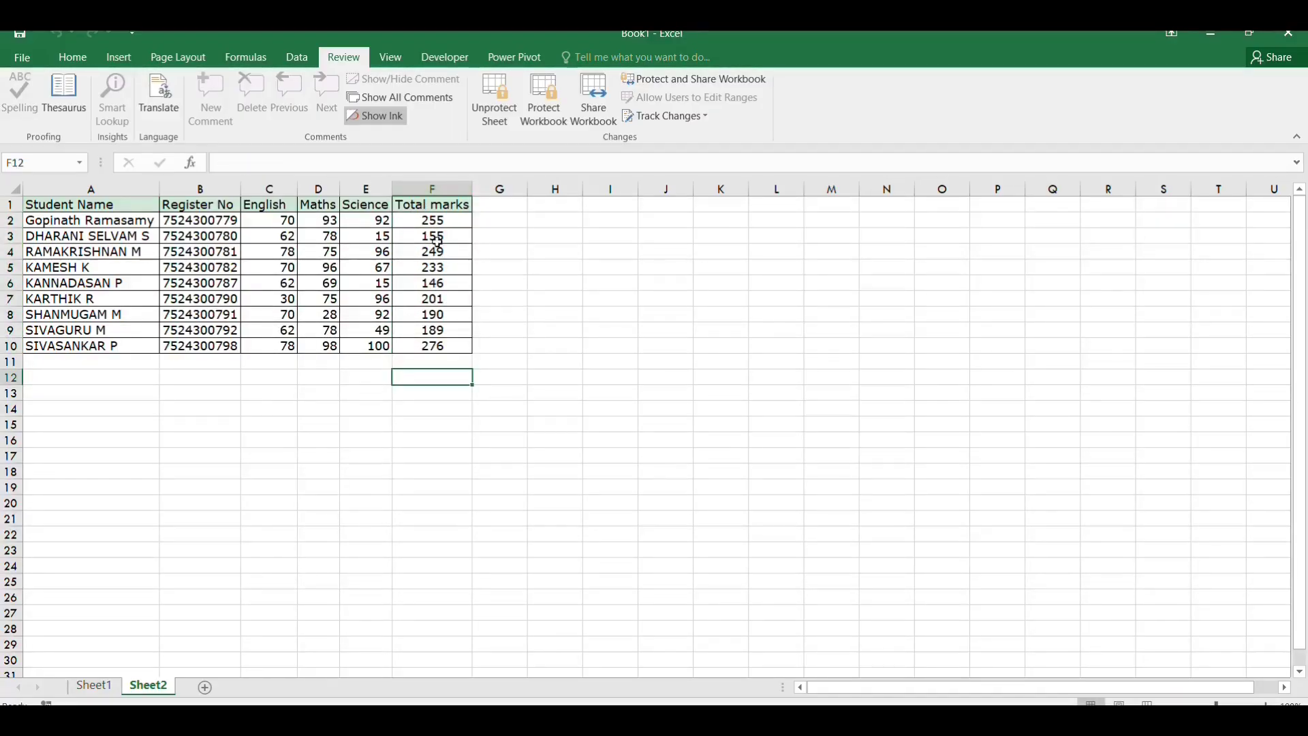
key("Up")
key("Up")
key("Up")
key("Up")
key("Up")
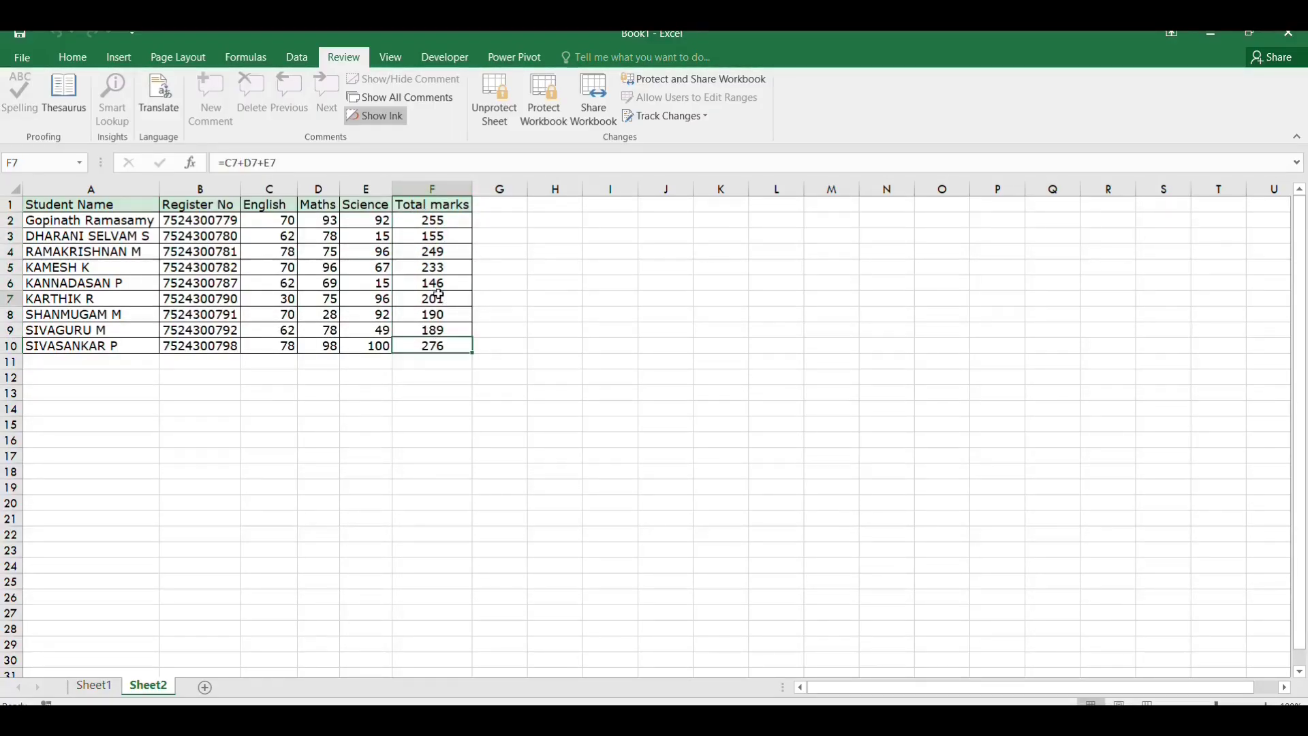
left_click(447, 325)
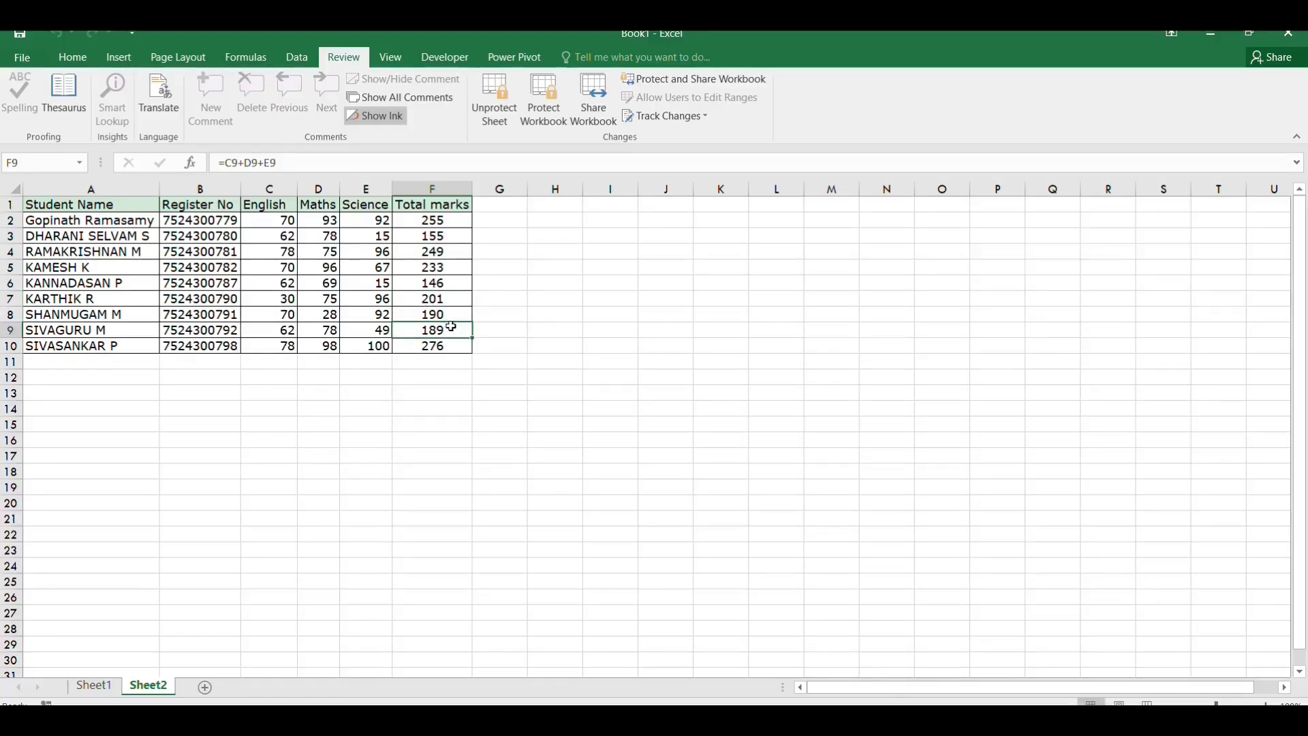
key("Delete")
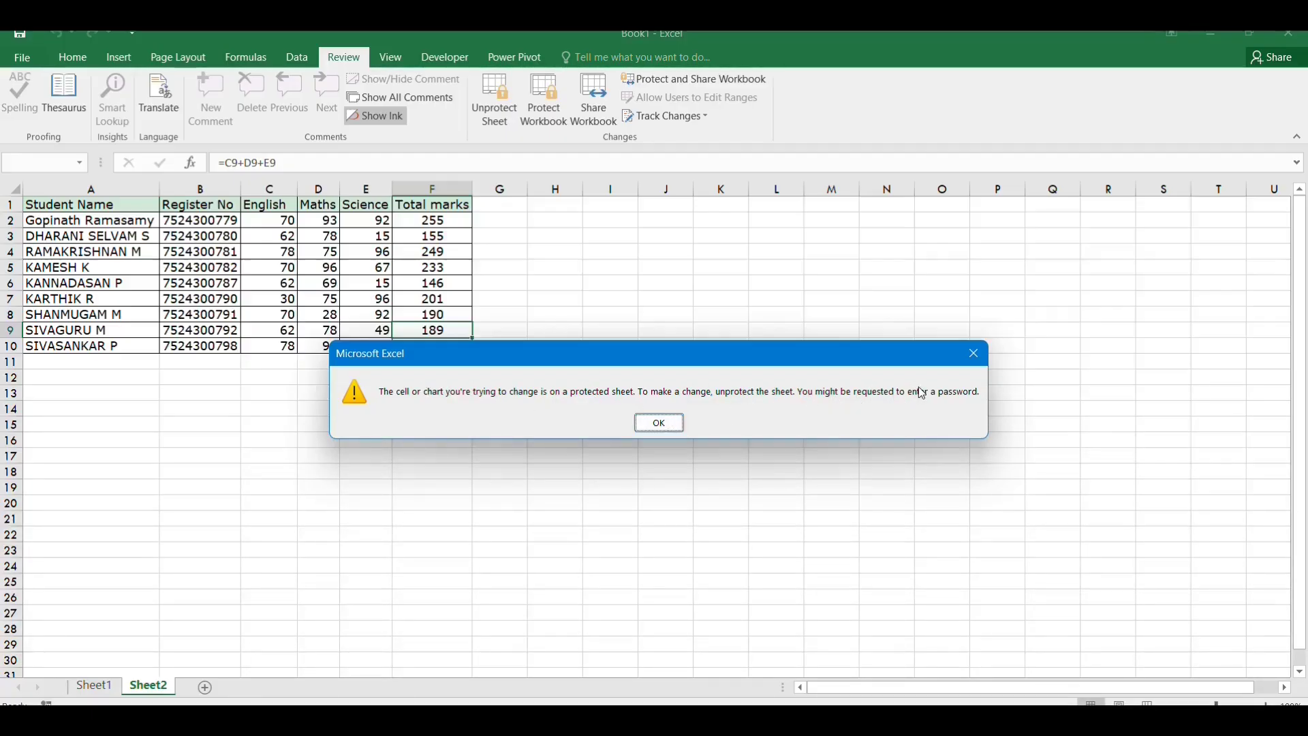
left_click(661, 423)
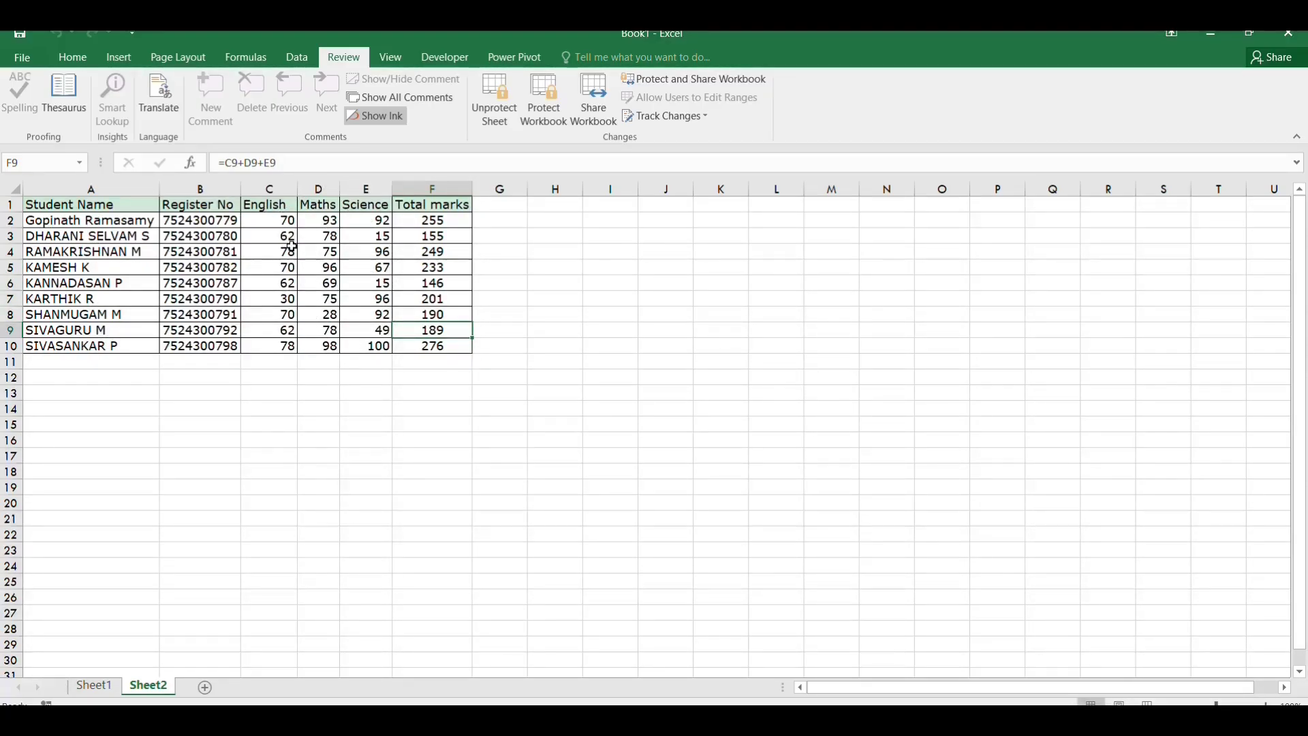
- Set the English mark in the unlocked cell C2 to 60
left_click(281, 223)
type("60")
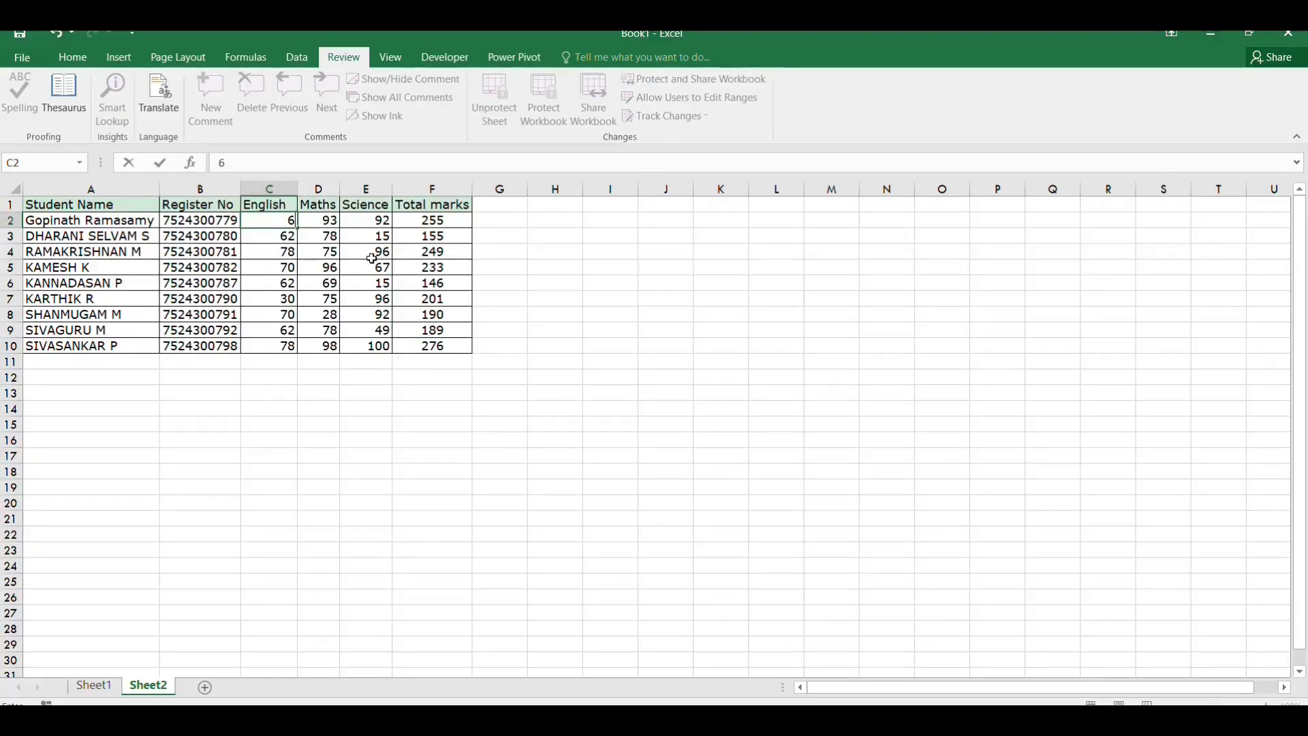
left_click(488, 312)
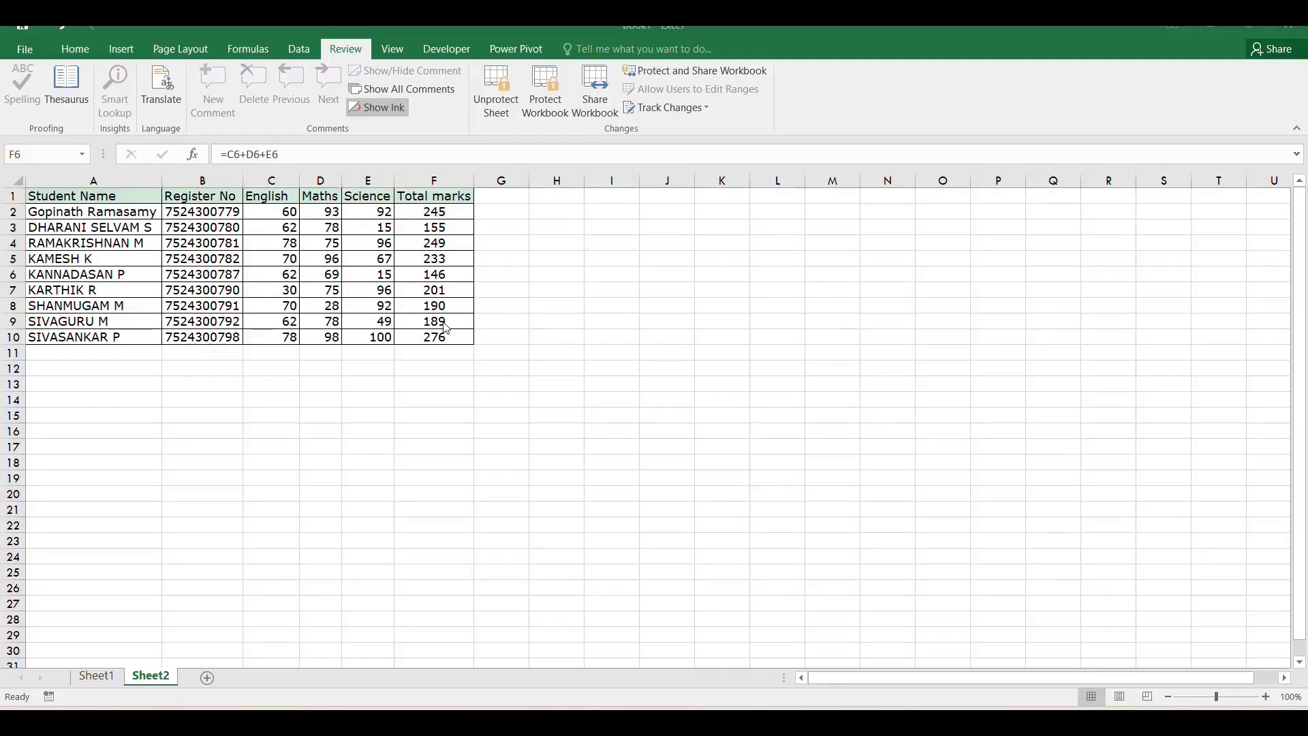
- Try to edit the locked total in cell F6 while the sheet is still protected
left_click(436, 274)
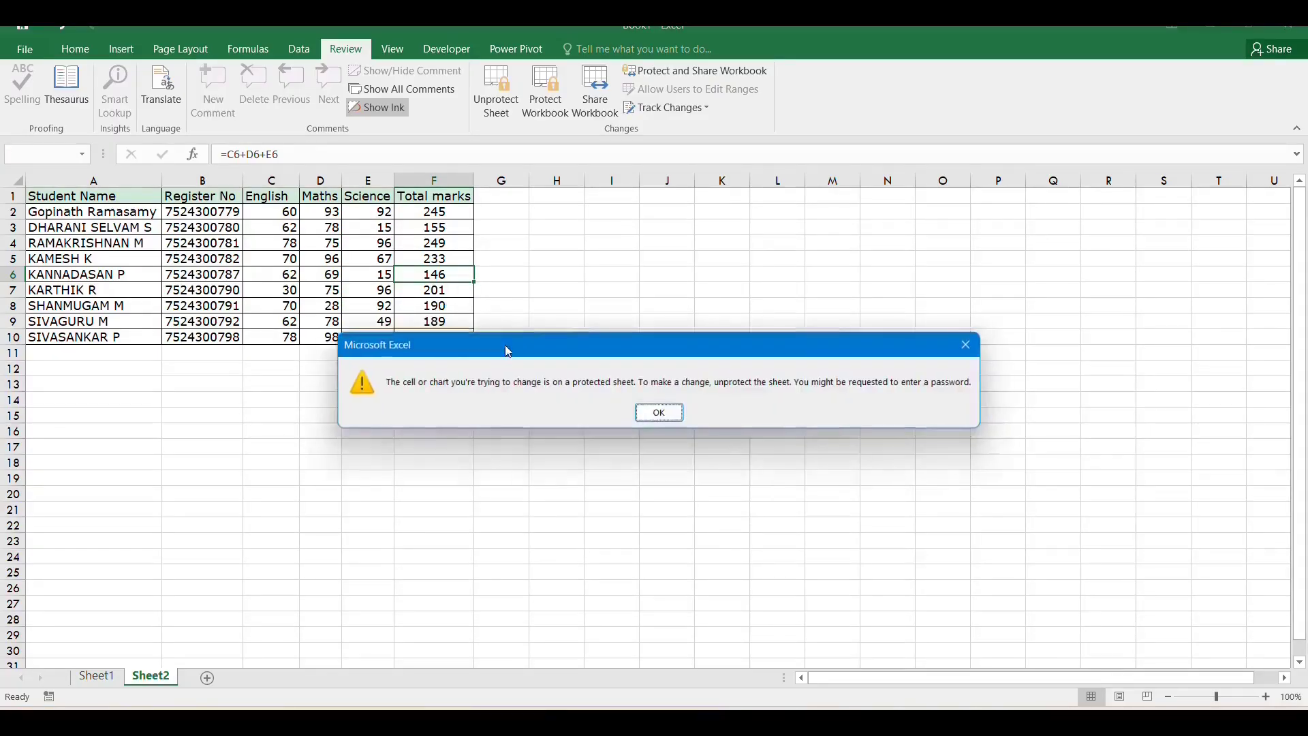
left_click(675, 416)
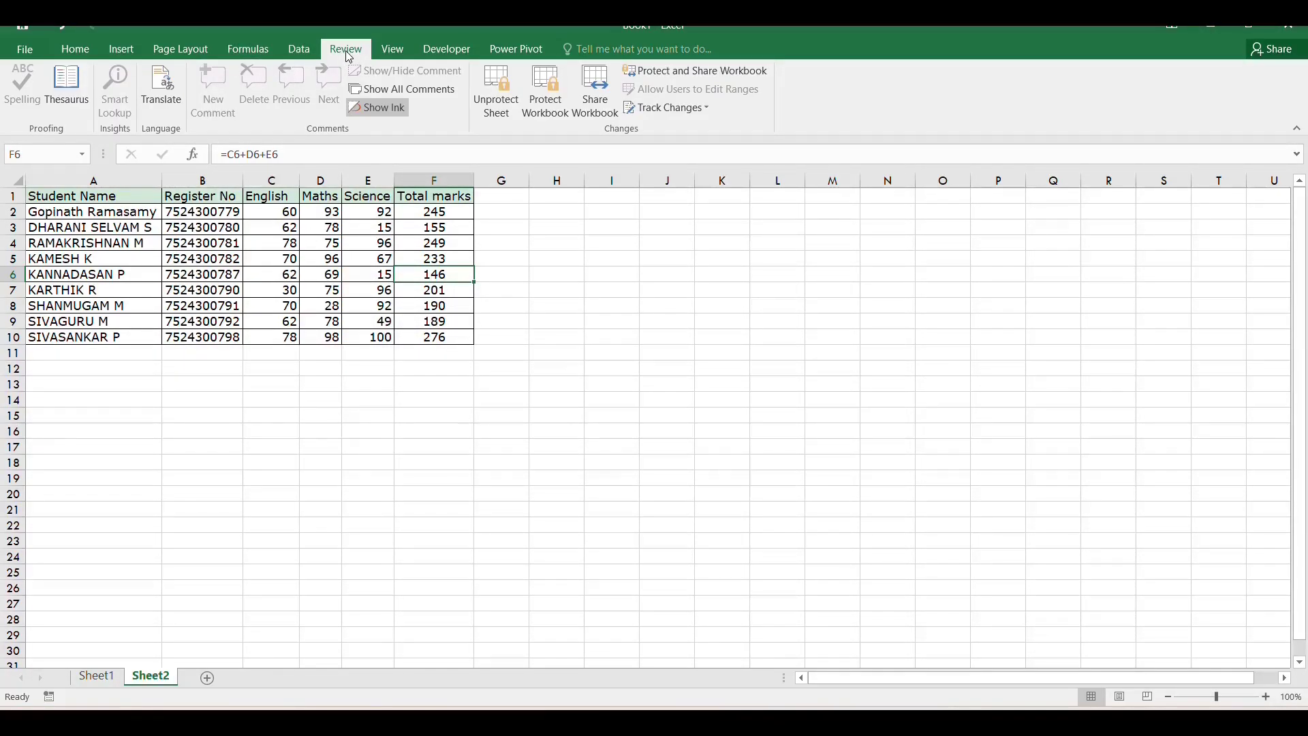
- Unprotect Sheet2 by entering the sheet password
left_click(500, 87)
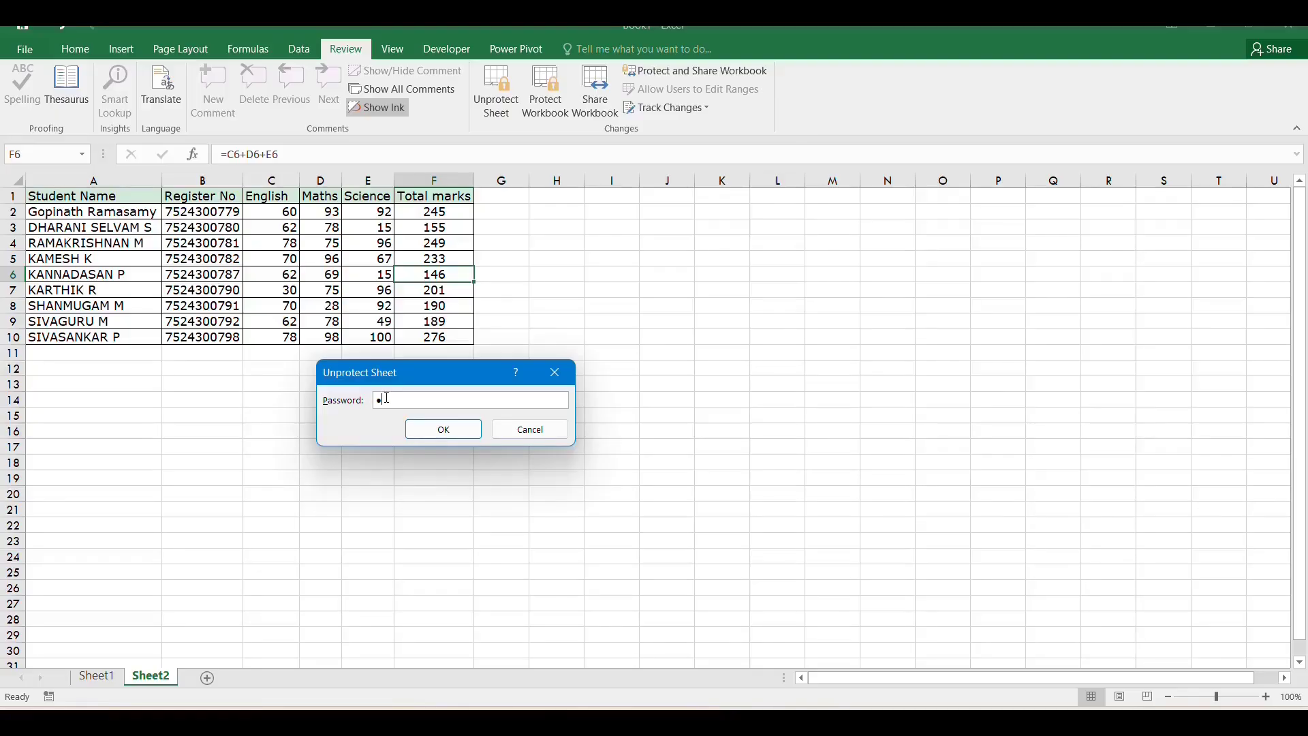
left_click(444, 429)
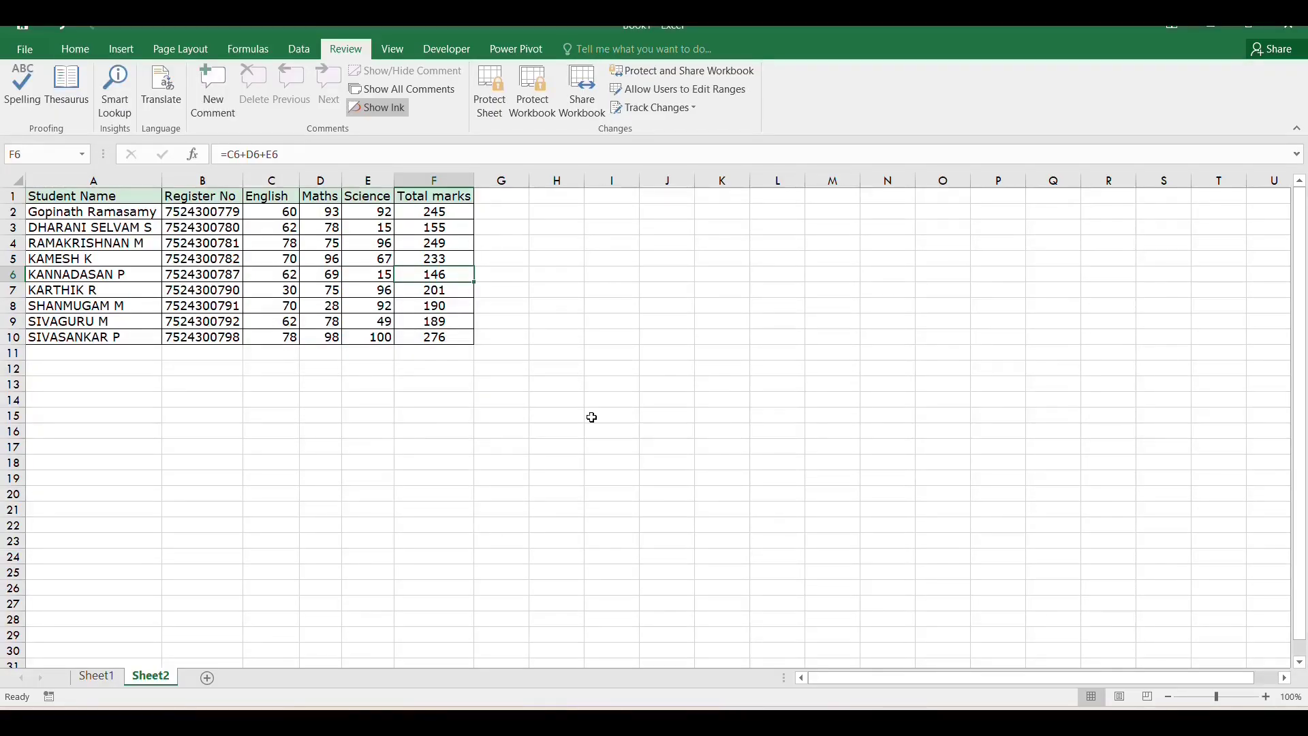
left_click(485, 415)
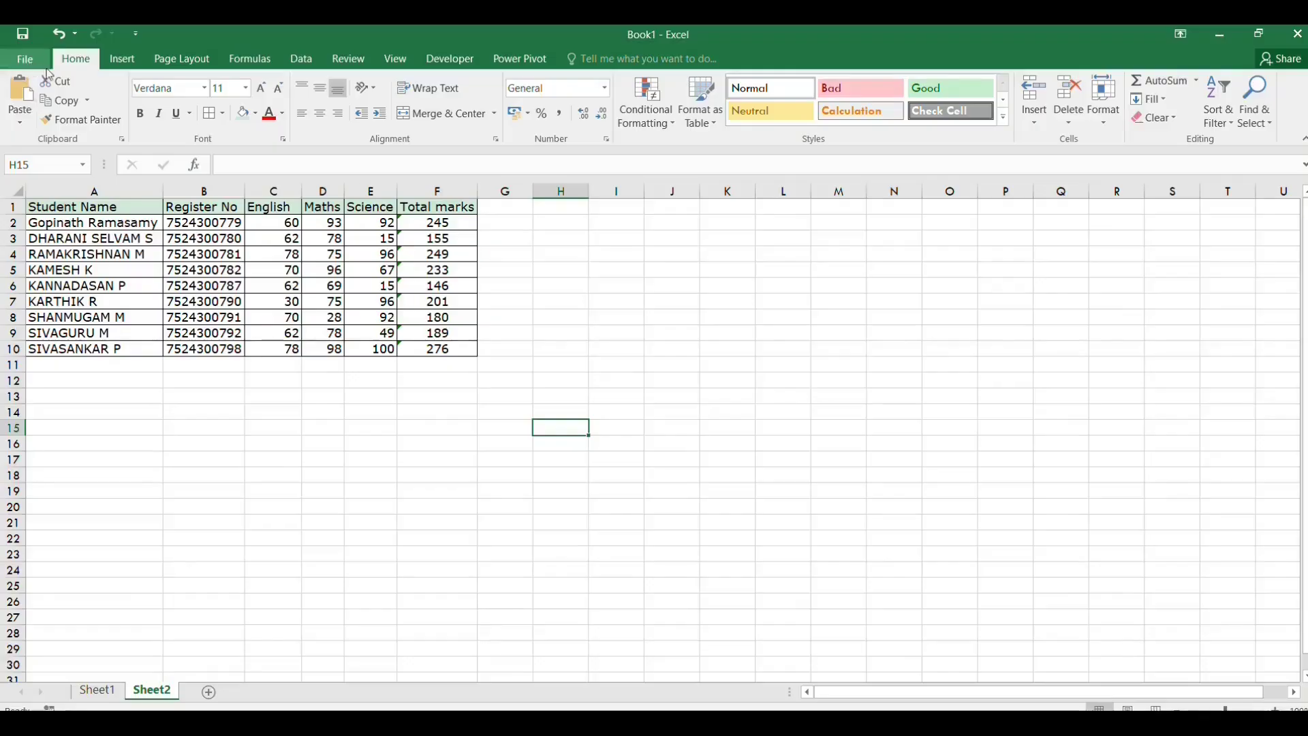
- Insert the picture new-logo from the COA folder on the desktop into Sheet2
left_click(125, 59)
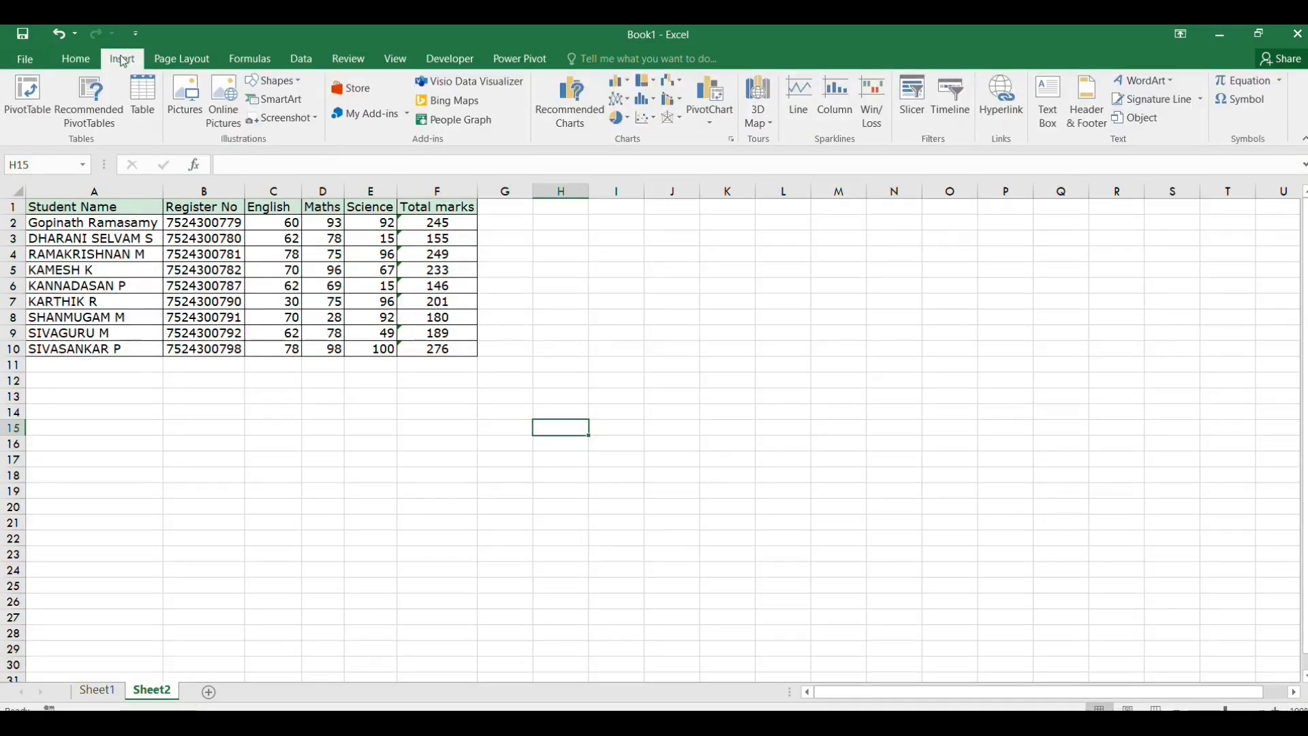
left_click(192, 93)
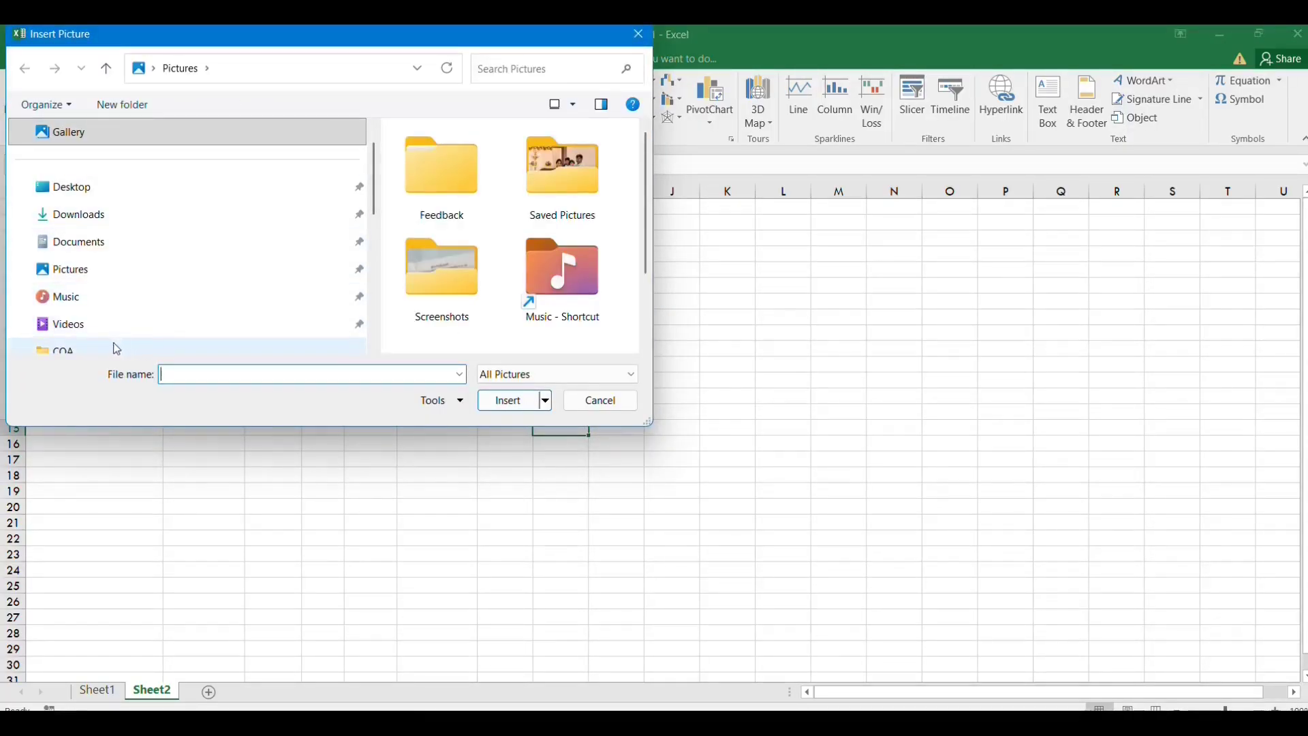
left_click(85, 348)
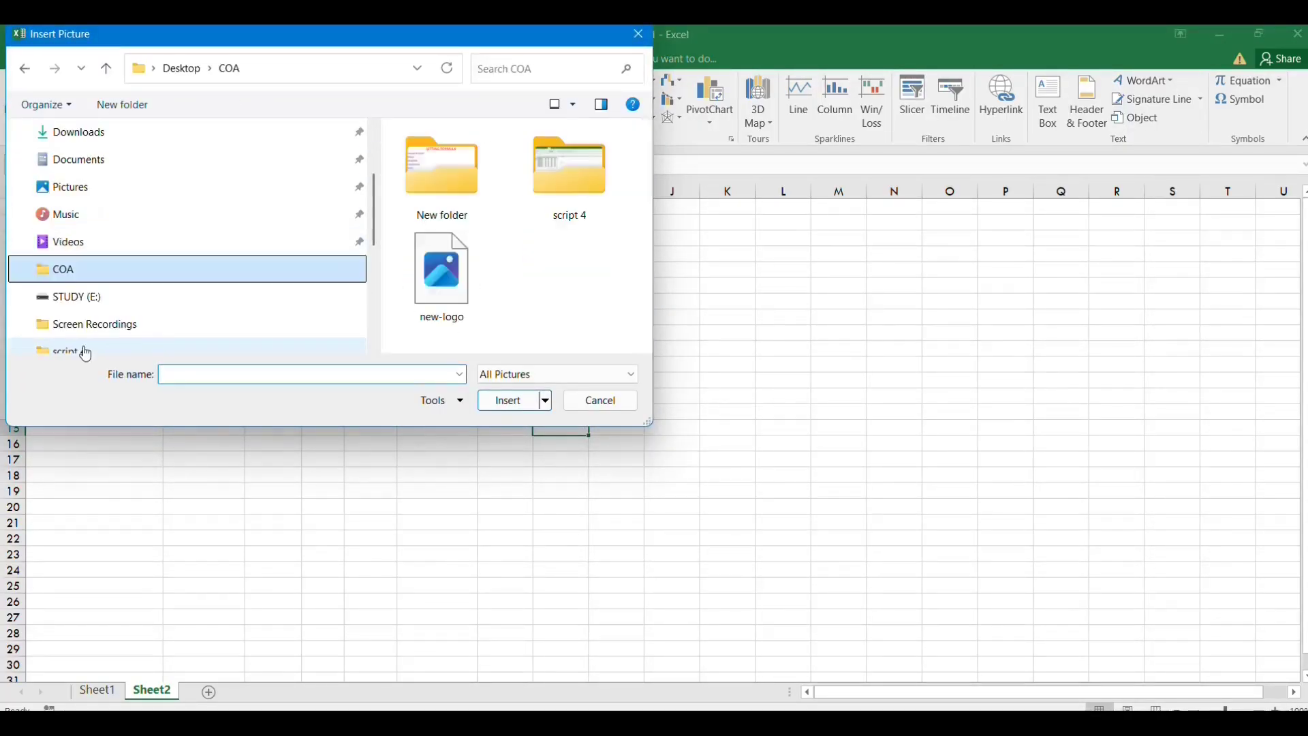
left_click(441, 279)
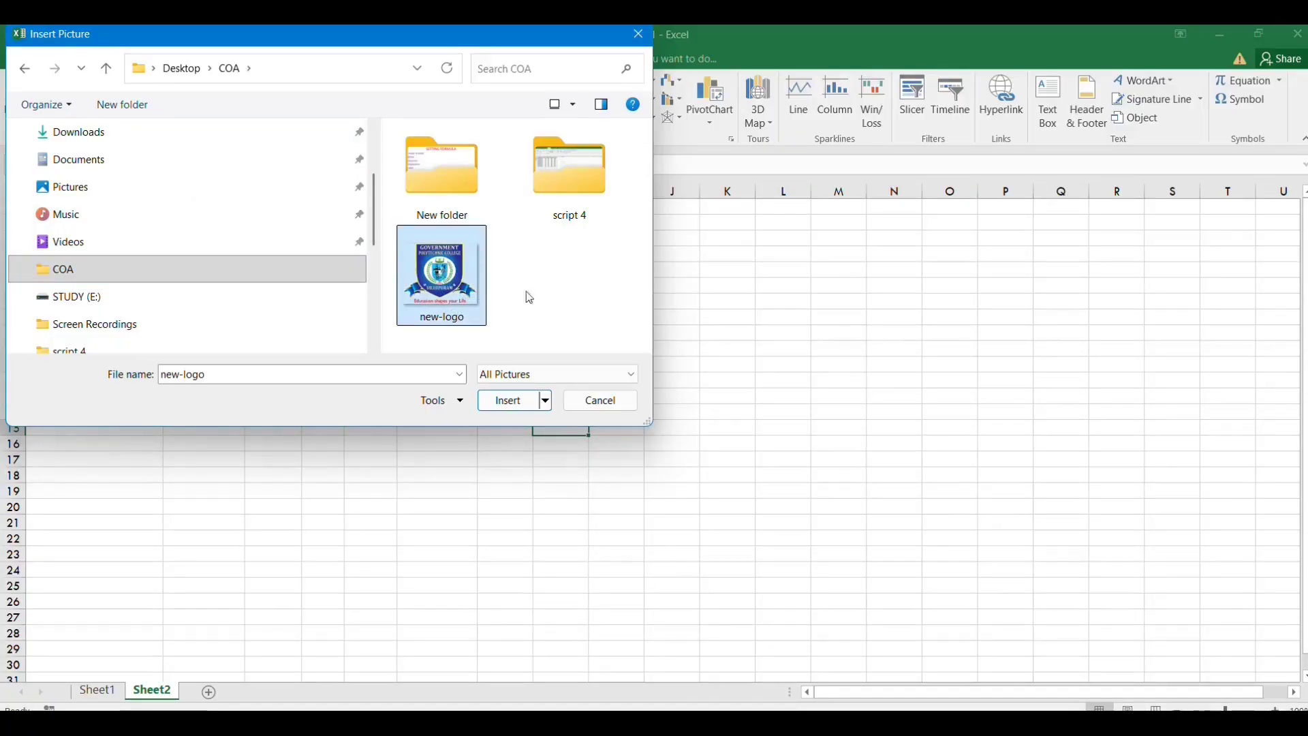
left_click(511, 406)
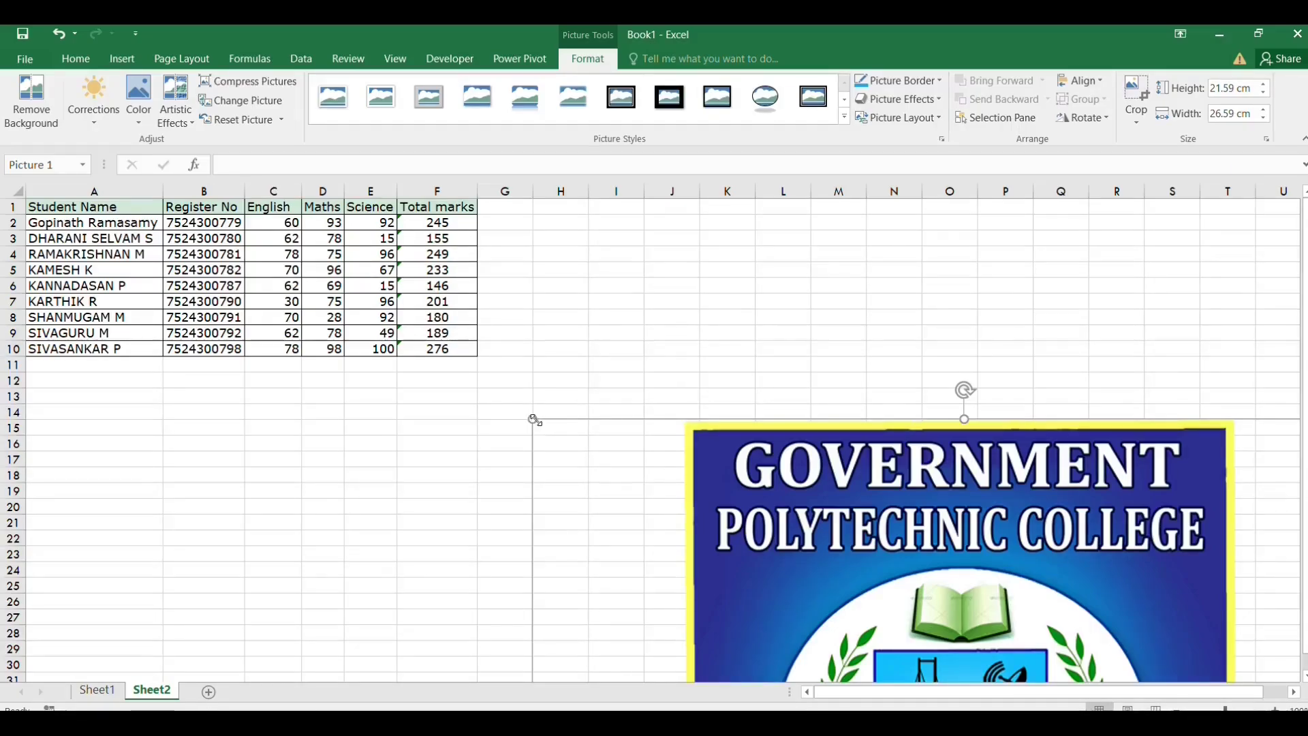
- Shrink the logo picture and place it beside the Total marks column, over columns G and H from row 2
left_click_drag(534, 419, 679, 538)
left_click_drag(934, 606, 667, 290)
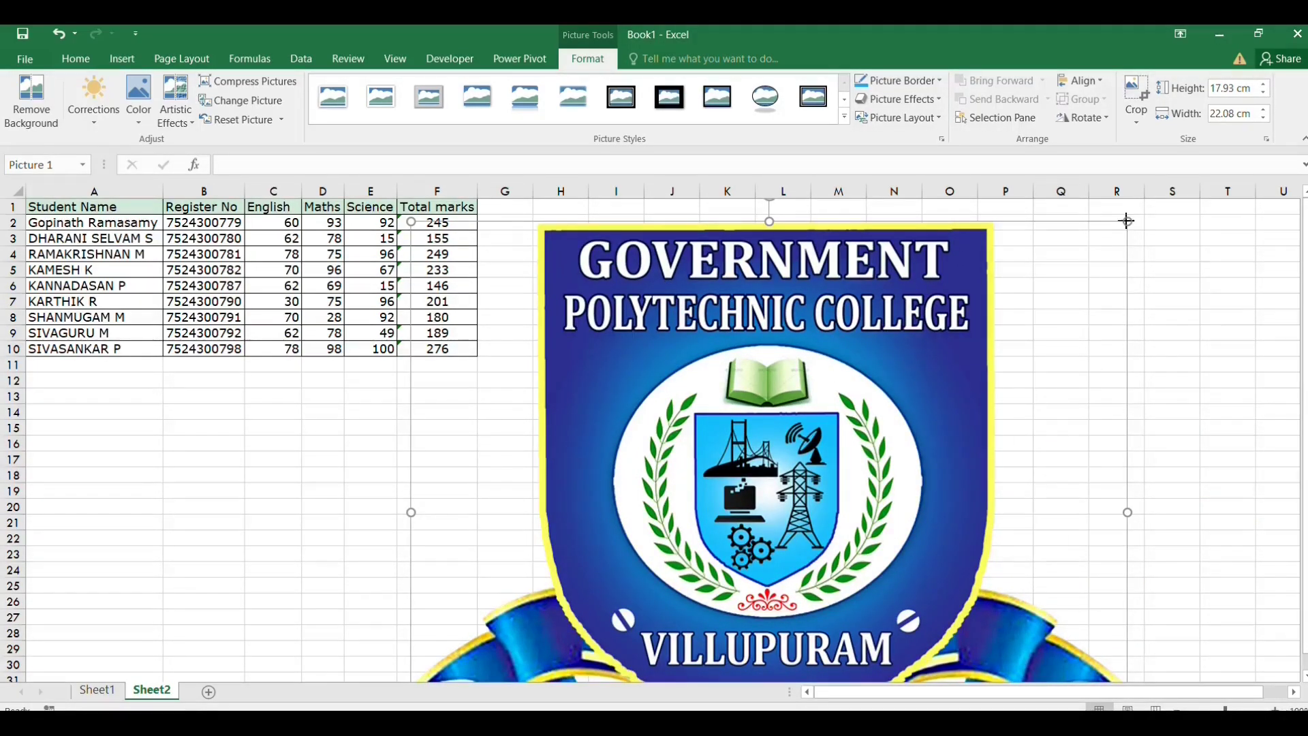
left_click_drag(1127, 221, 758, 464)
left_click_drag(673, 523, 714, 260)
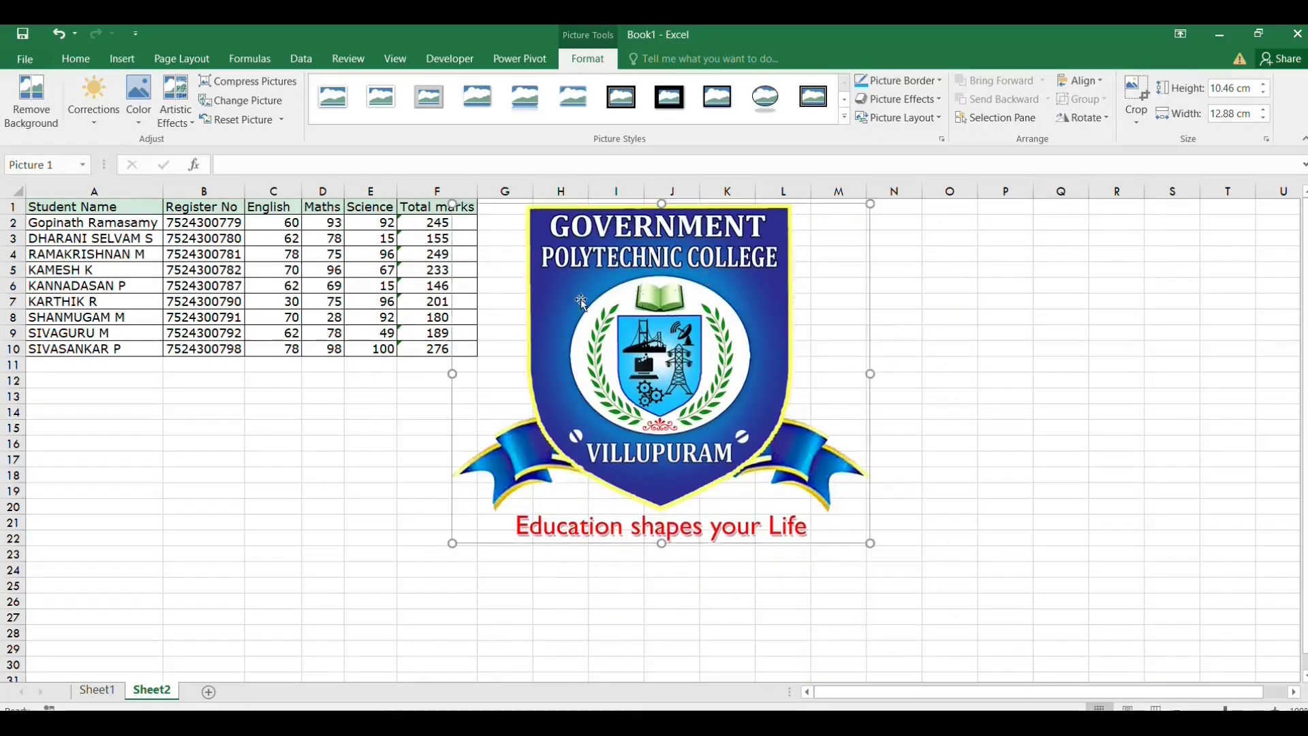
left_click_drag(451, 203, 738, 362)
left_click_drag(798, 436, 579, 269)
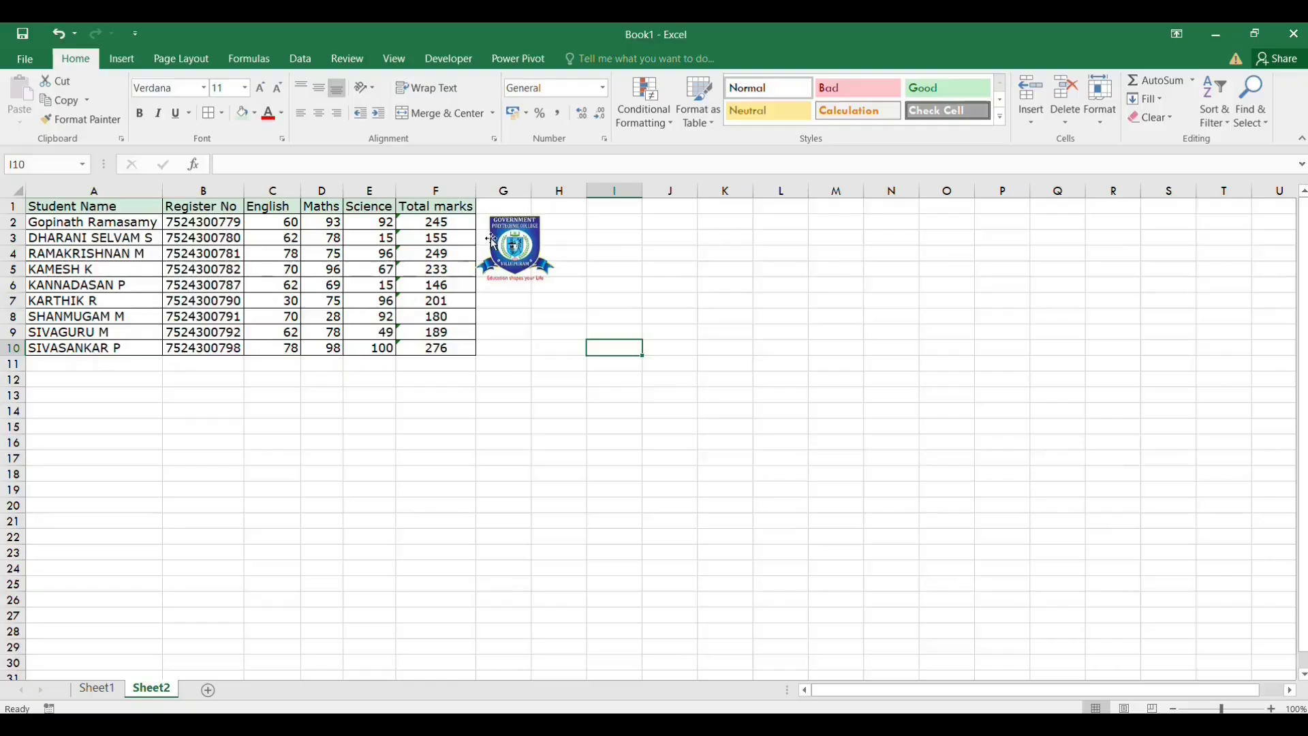
- Open the logo's Format Picture properties and have it positioned with the Move and size with cells option
left_click(511, 245)
right_click(510, 247)
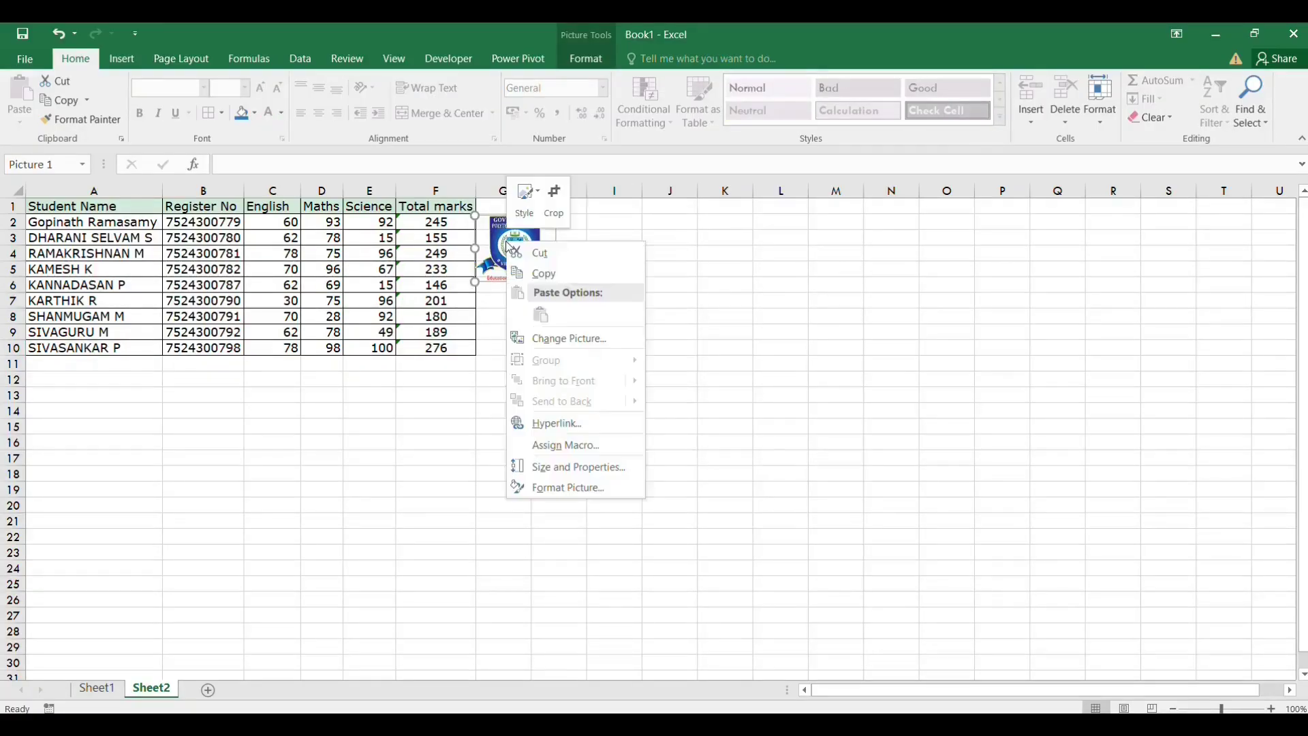
left_click(587, 488)
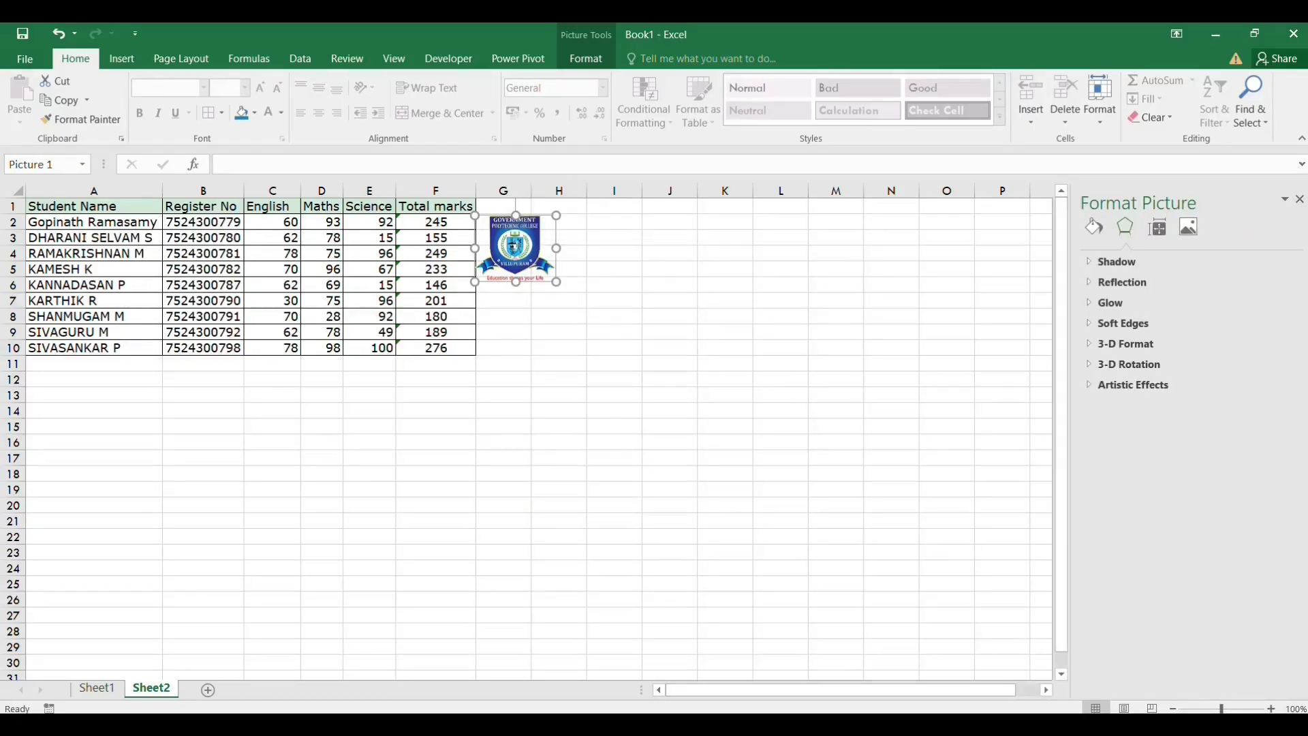
left_click(1158, 227)
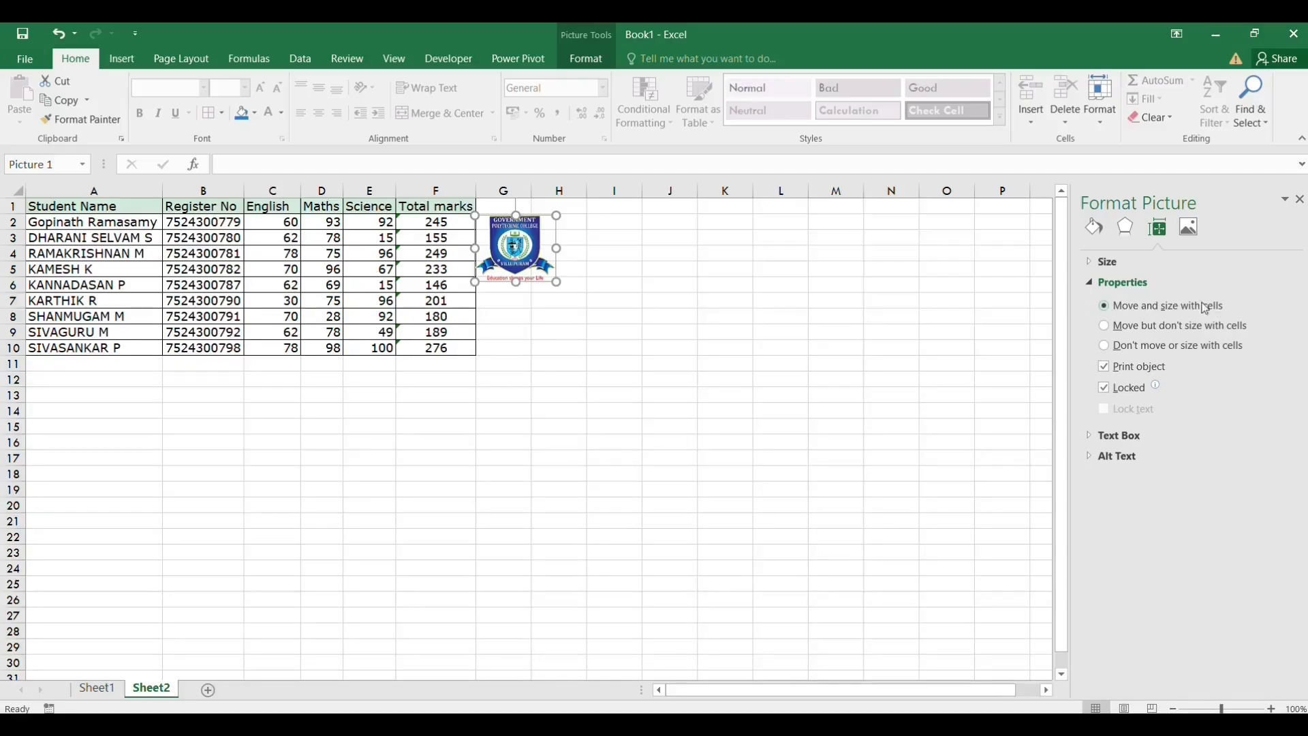
left_click(1123, 330)
left_click(1111, 349)
- Increase the height of row 2 to about three times a normal row to test how the logo resizes
left_click_drag(18, 230, 39, 262)
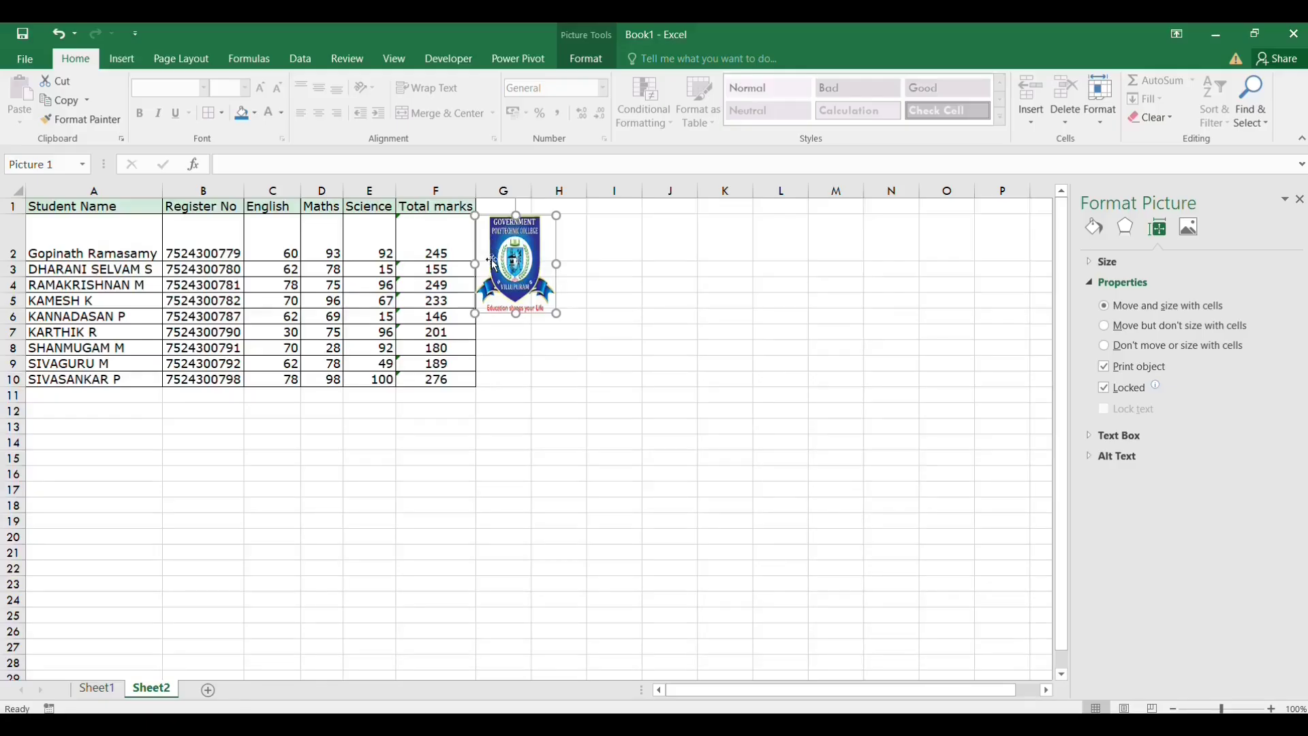
- Test the logo's resizing by widening and narrowing column G and reducing row 2 to about twice a normal row's height
mouse_move(531, 191)
left_mouse_down()
mouse_move(586, 192)
mouse_move(547, 191)
left_mouse_up()
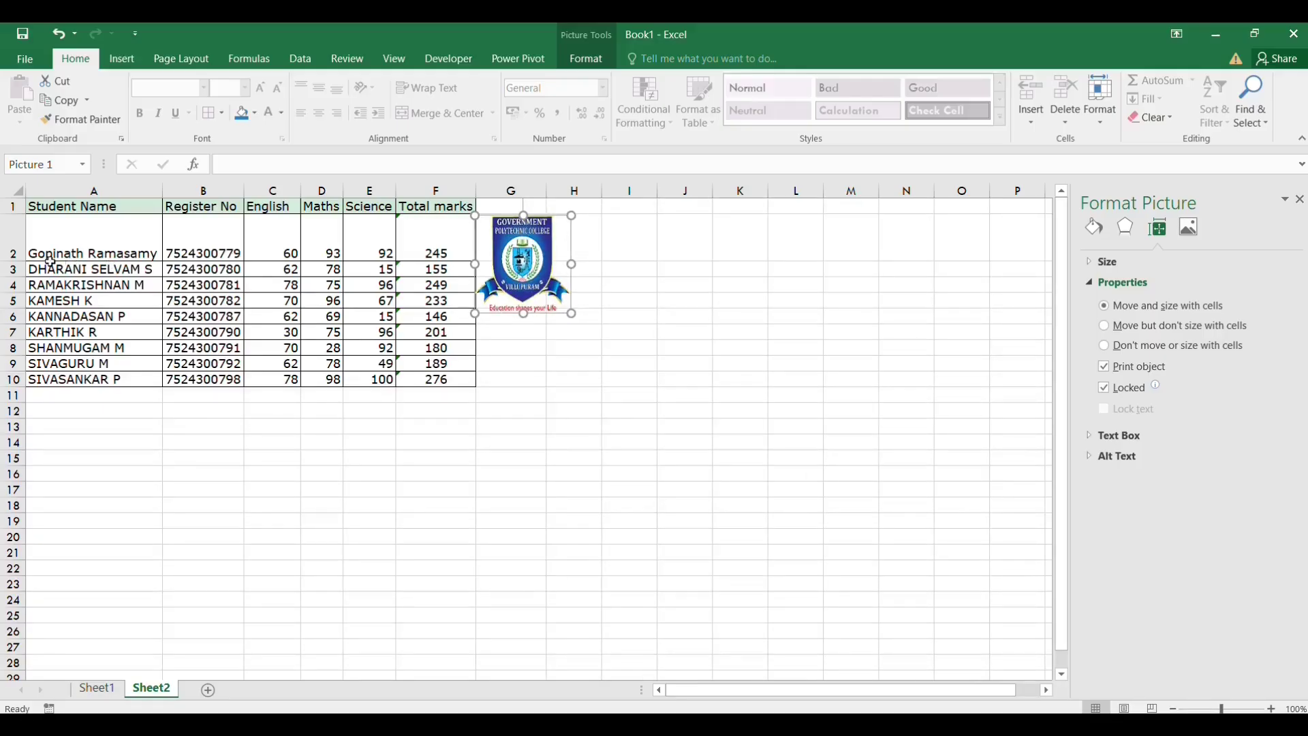
mouse_move(15, 261)
left_mouse_down()
mouse_move(15, 298)
mouse_move(28, 242)
left_mouse_up()
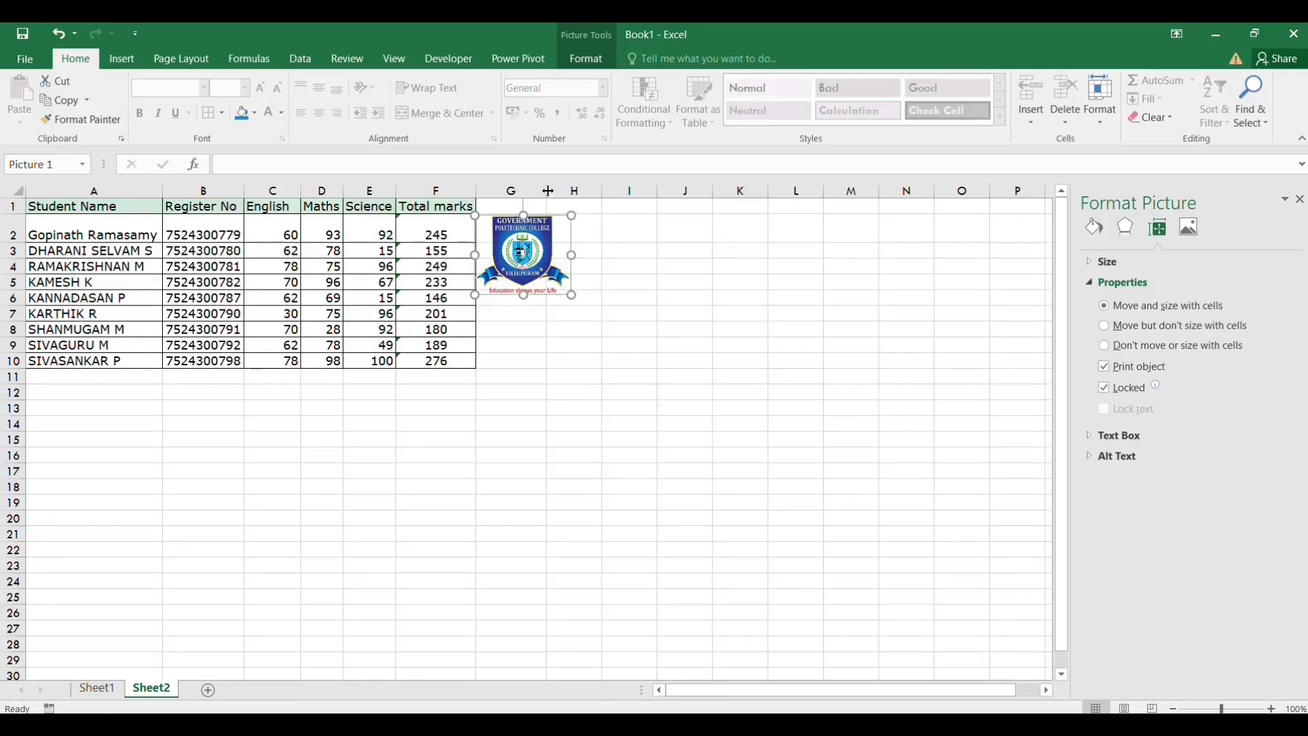
left_click_drag(546, 194, 524, 195)
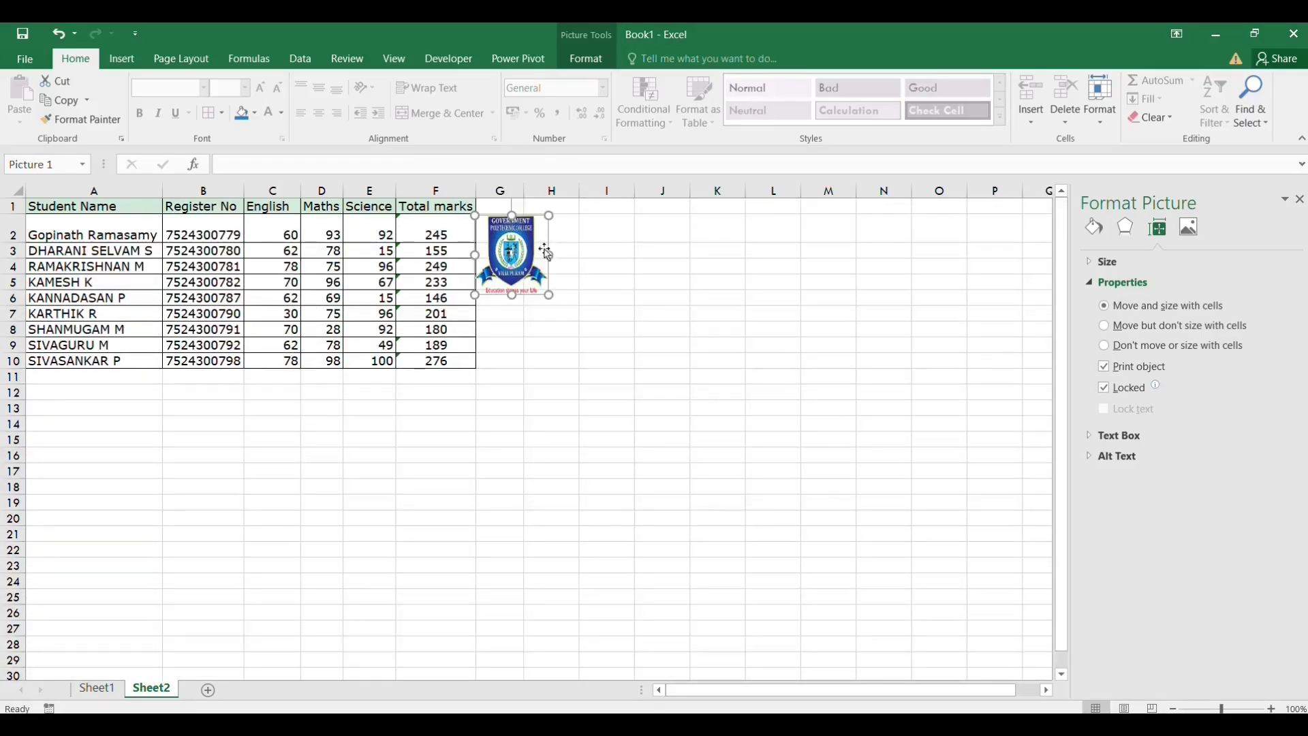
- Set the logo to Move but don't size with cells, and insert blank rows above row 3 and above row 2
left_click(1117, 326)
left_click(12, 251)
right_click(11, 250)
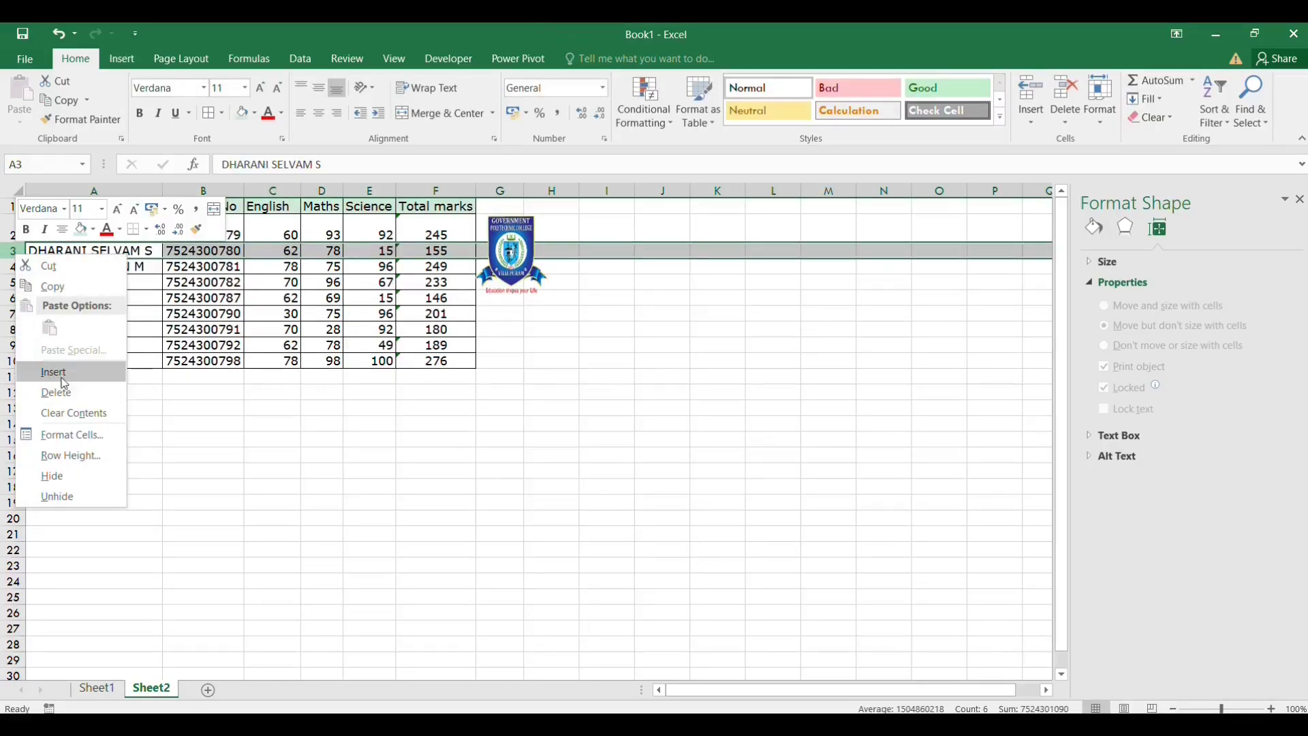
left_click(62, 381)
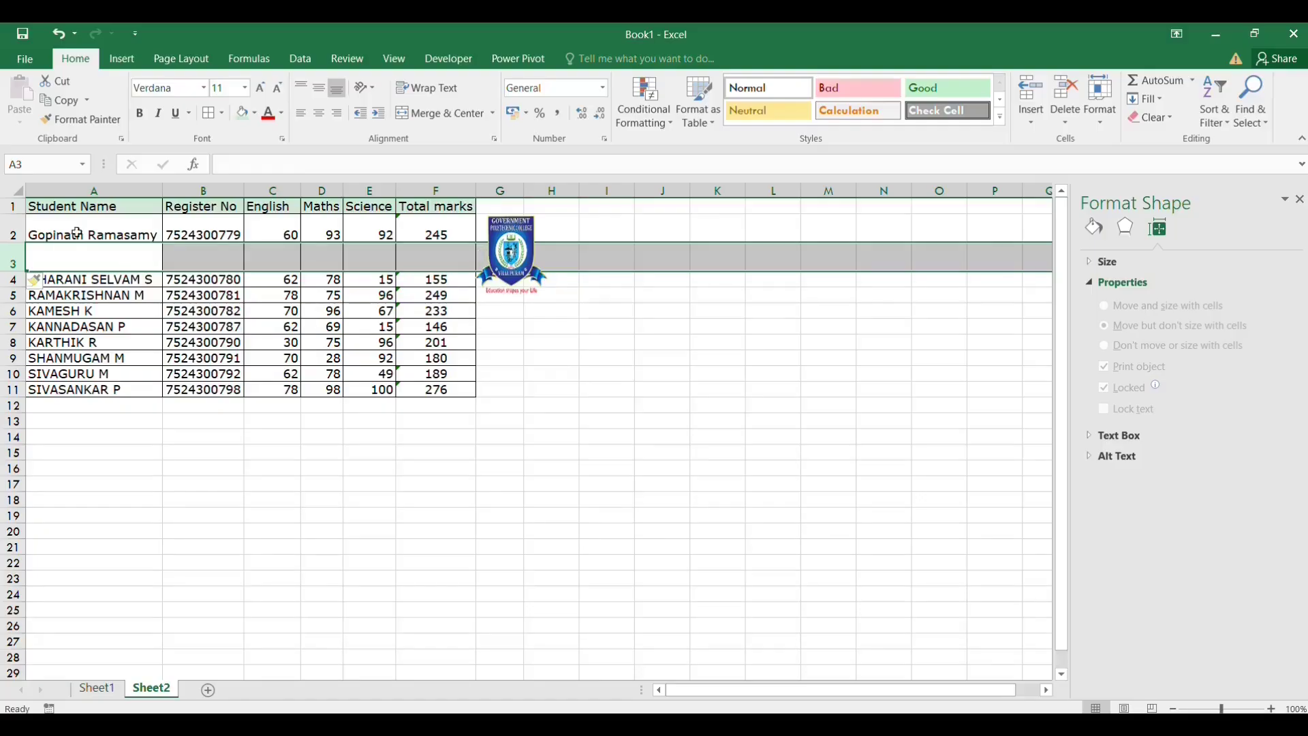
left_click(13, 233)
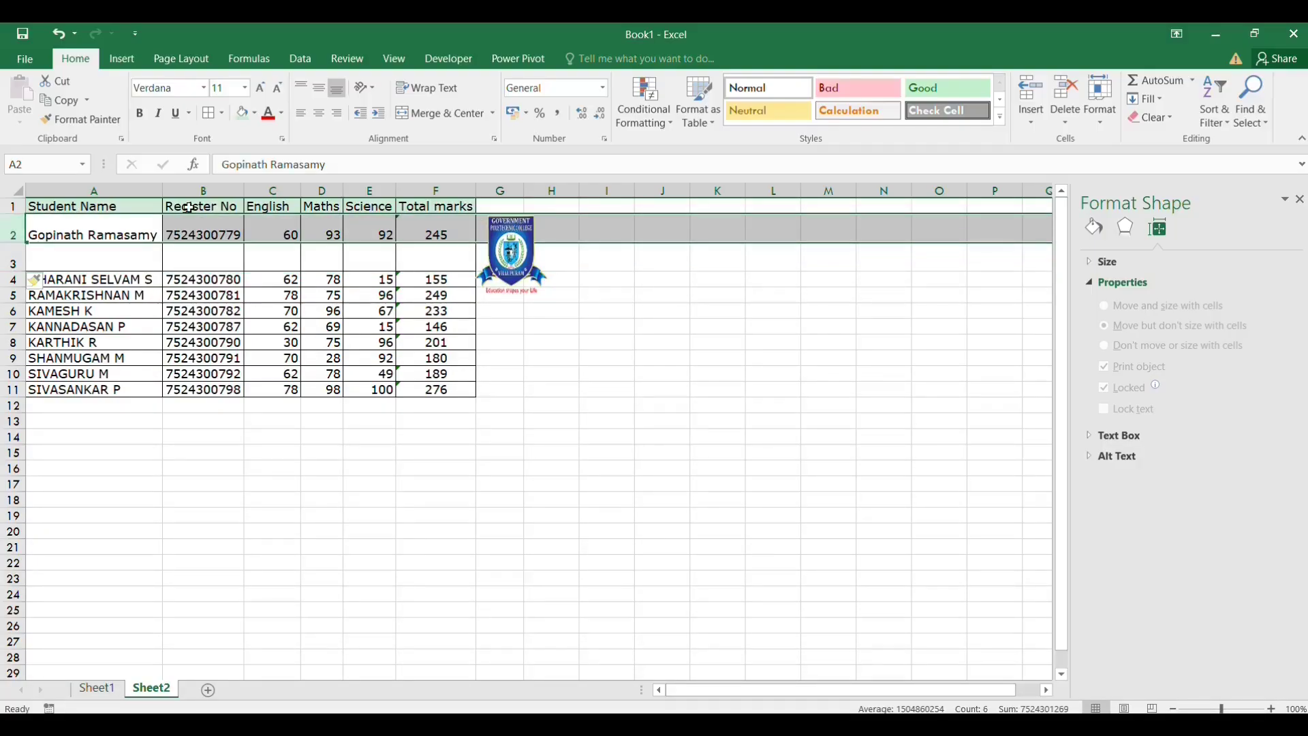
right_click(13, 233)
left_click(58, 343)
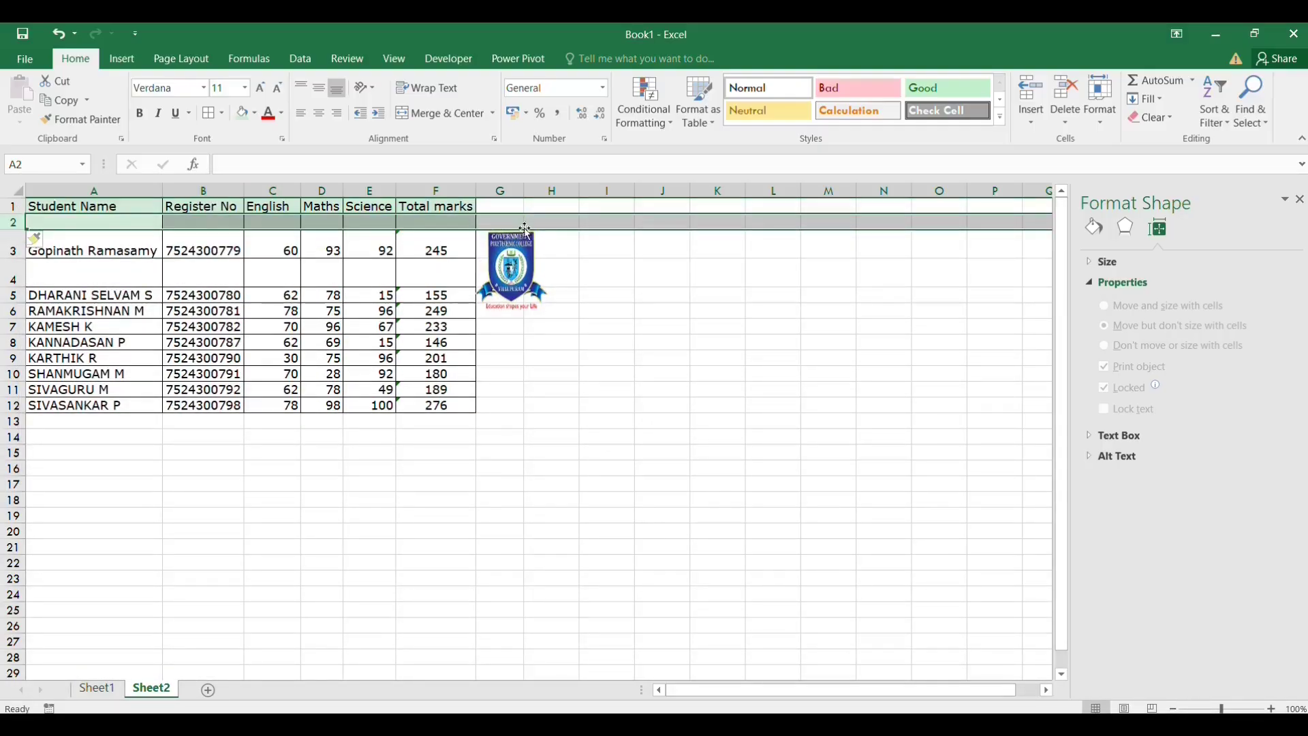
- Set the logo to Don't move or size with cells and insert a blank row above row 3
left_click(509, 269)
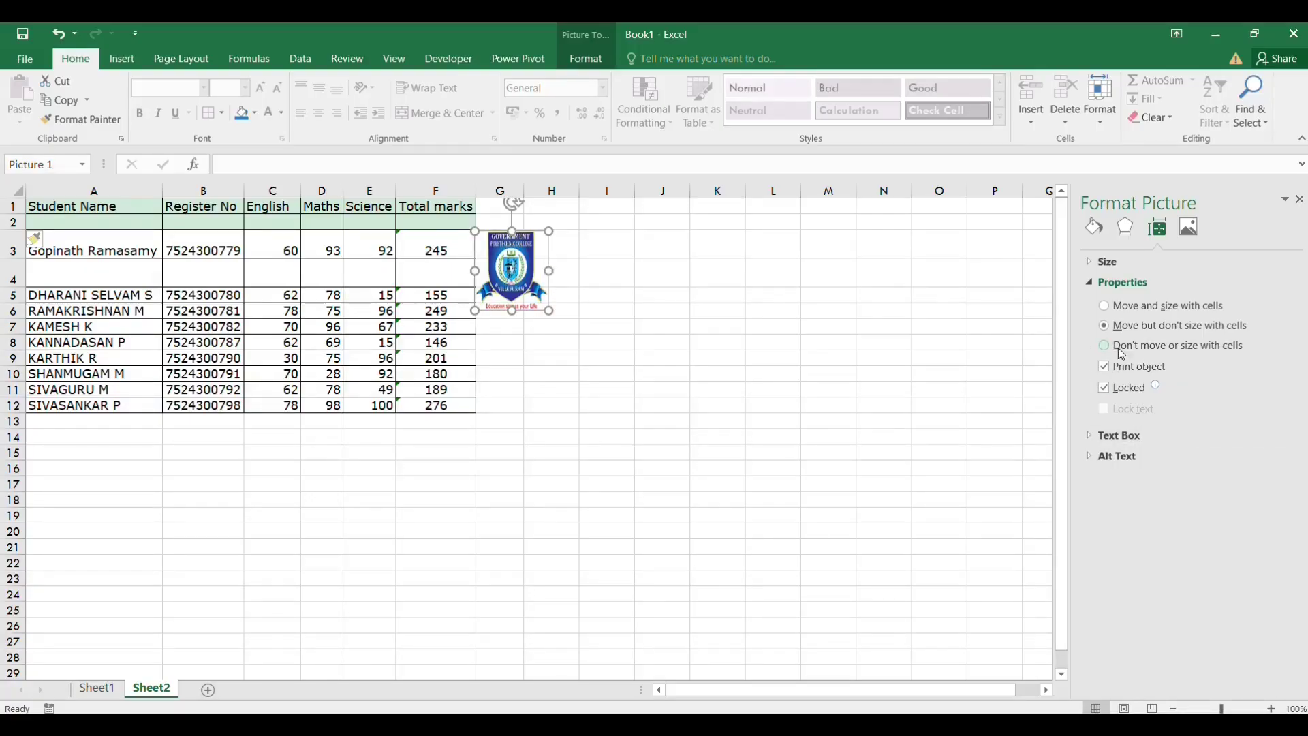
left_click(1161, 348)
left_click(13, 250)
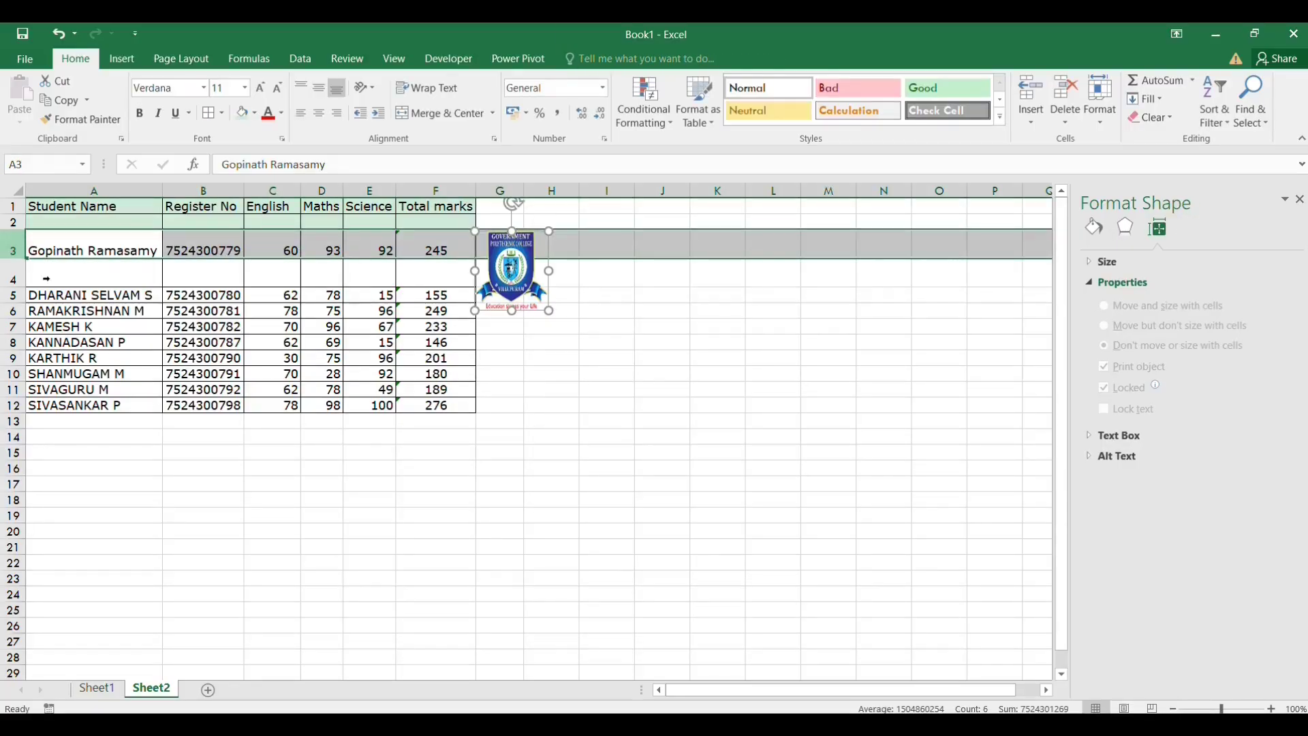
right_click(14, 250)
left_click(53, 367)
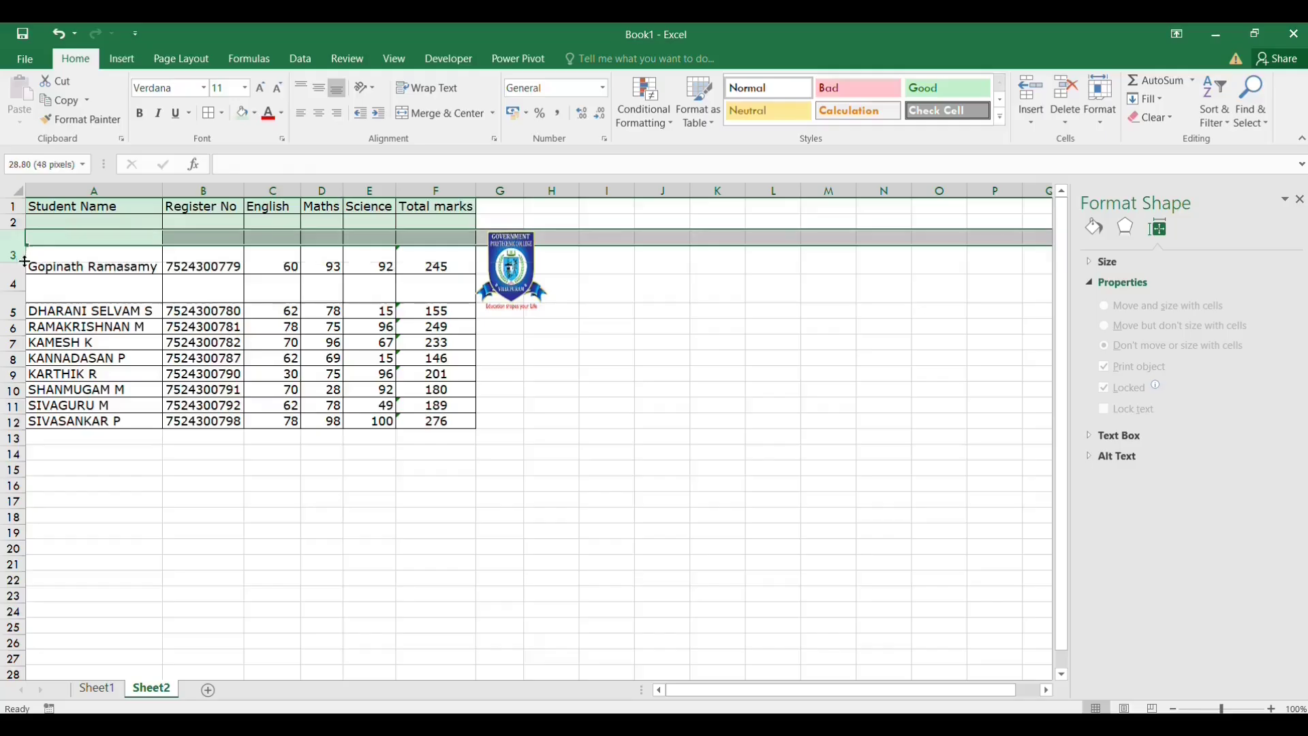
- Roughly double the heights of row 3 and column G's width, and insert another row above row 3 to test the logo's fixed position
left_click_drag(13, 245, 13, 263)
left_click_drag(525, 190, 581, 191)
right_click(25, 255)
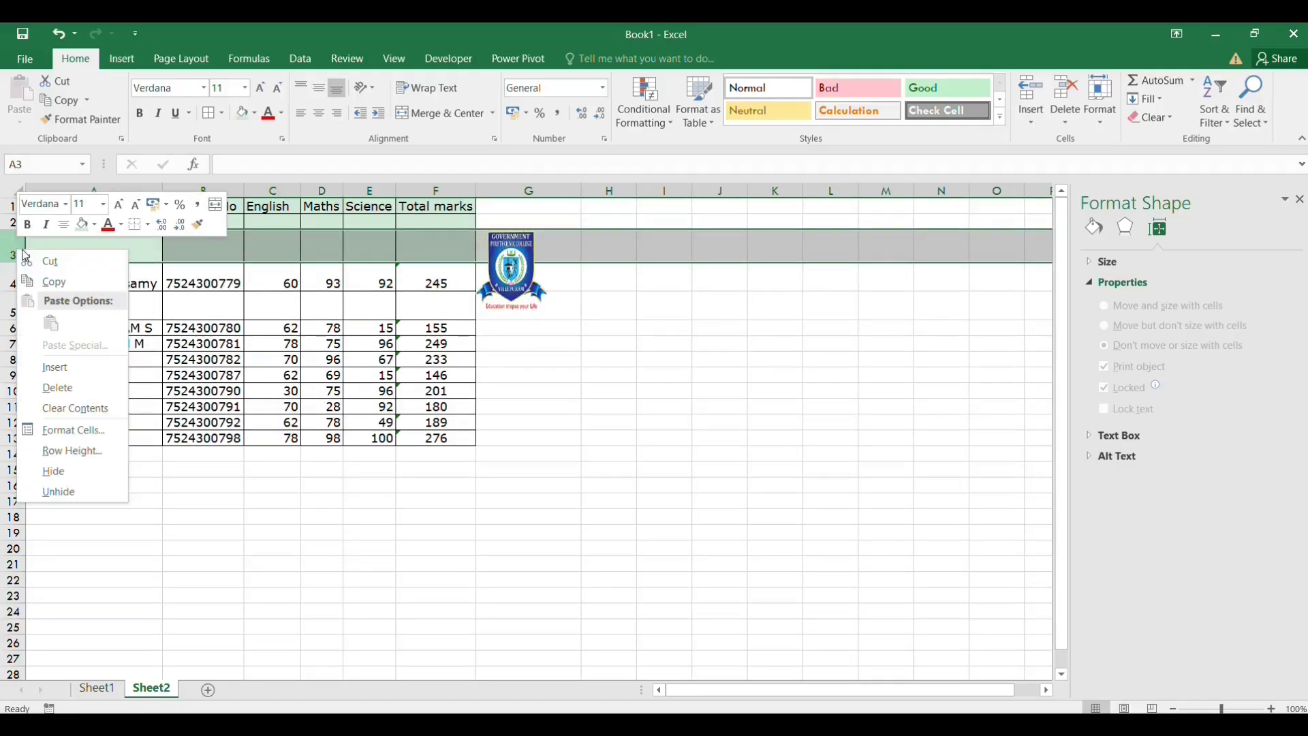
left_click(62, 367)
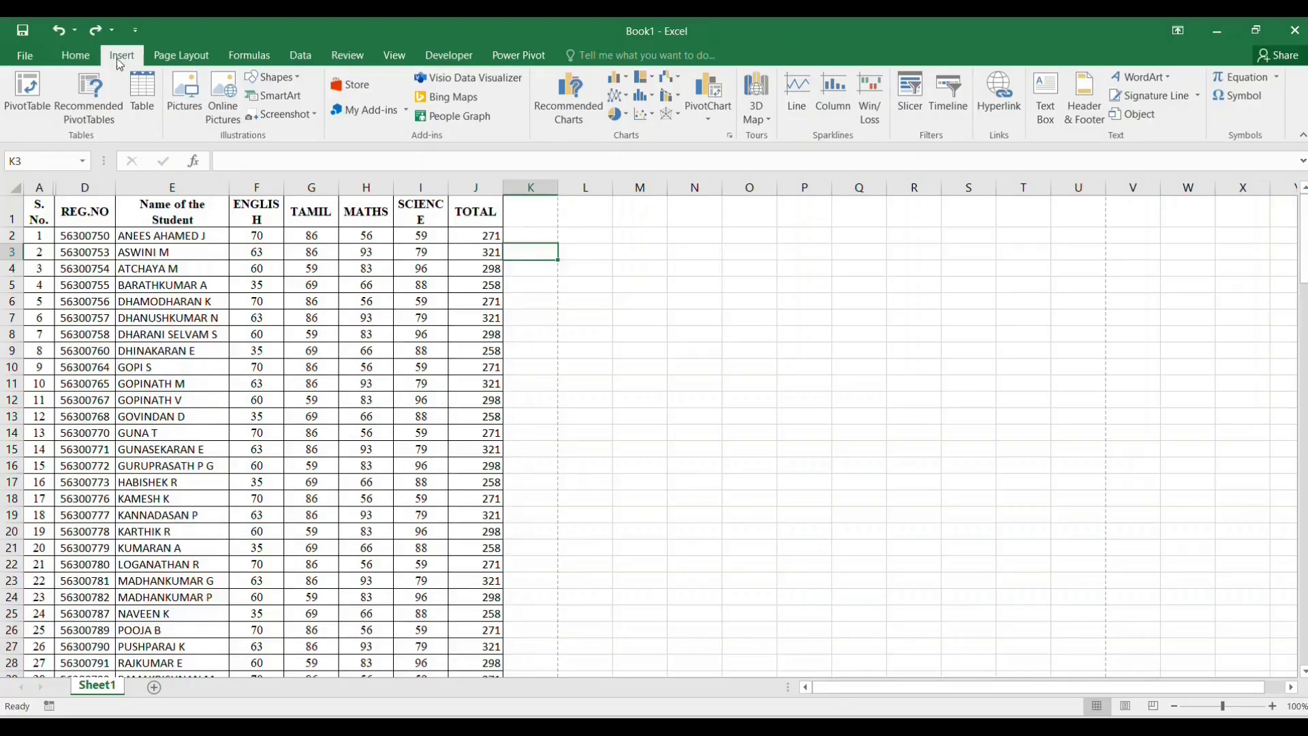
- Add the centre page header "MONTLY REPORT" to the marks sheet and leave header editing
left_click(1083, 99)
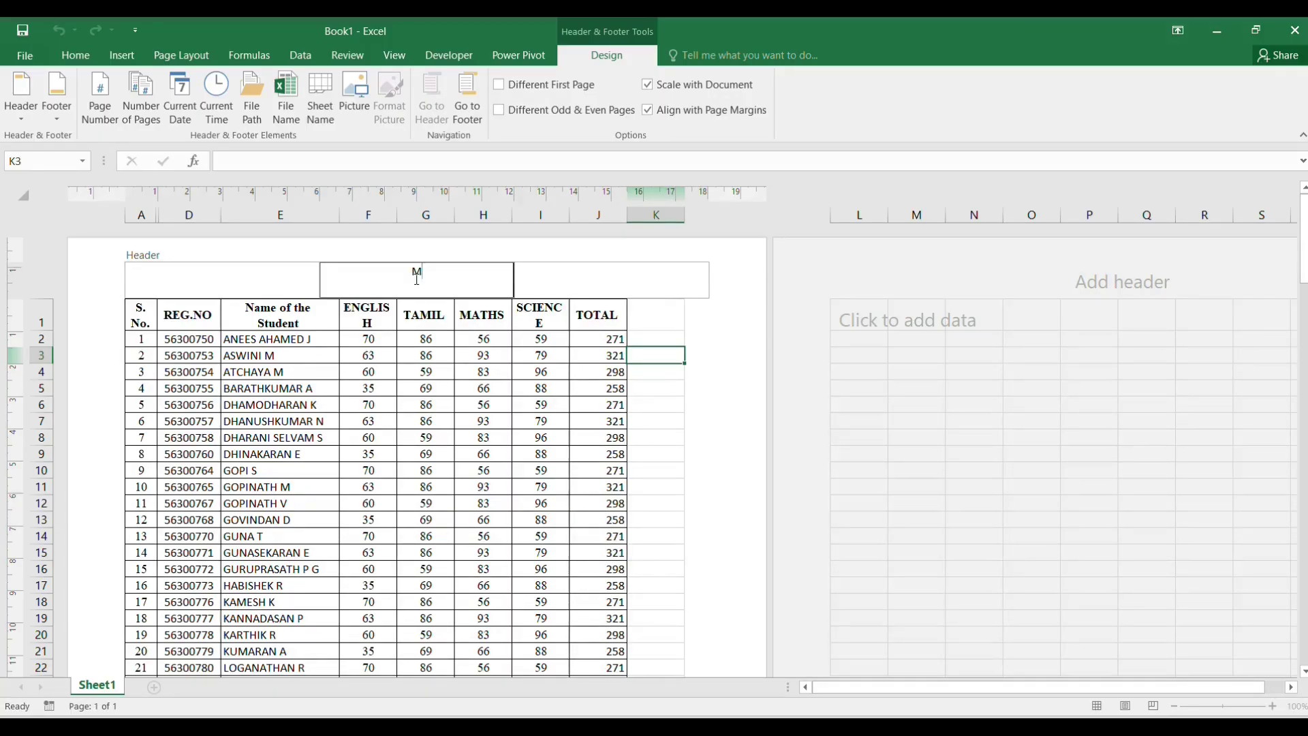
type("ONTLY REPORT")
left_click_drag(373, 270, 461, 271)
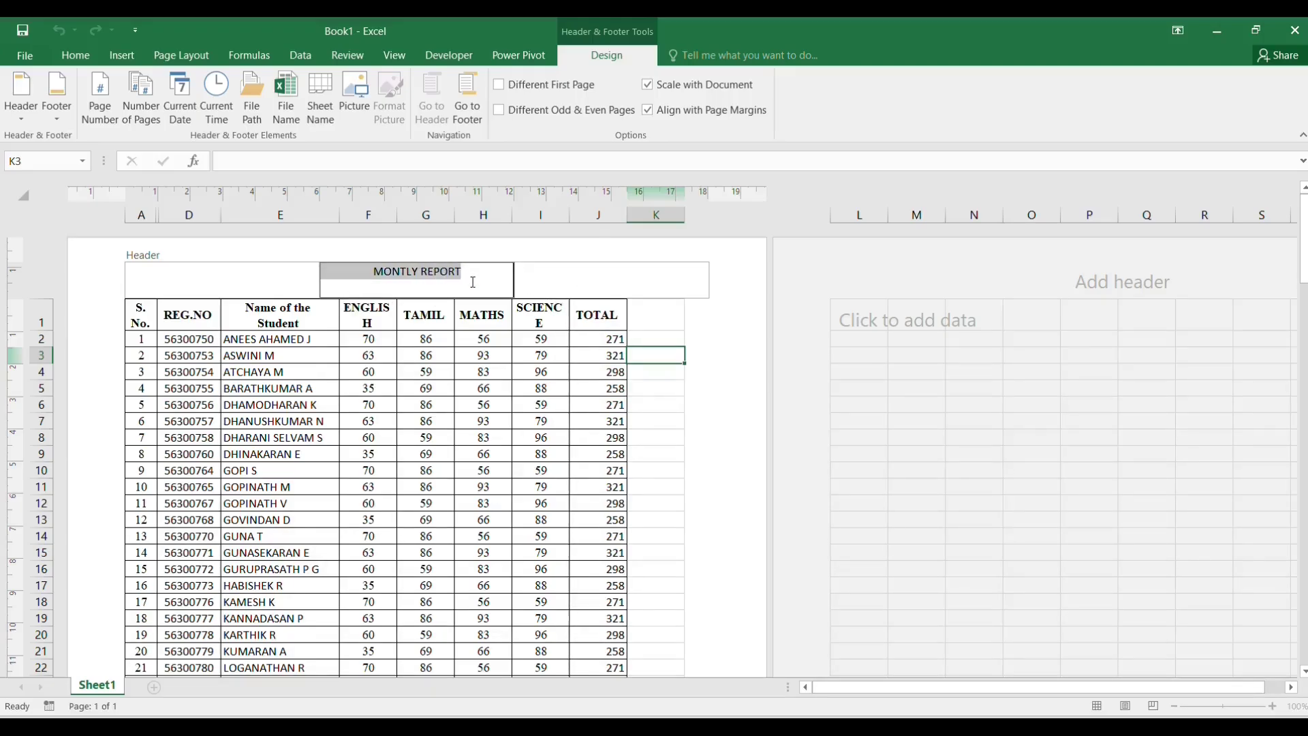
left_click(664, 355)
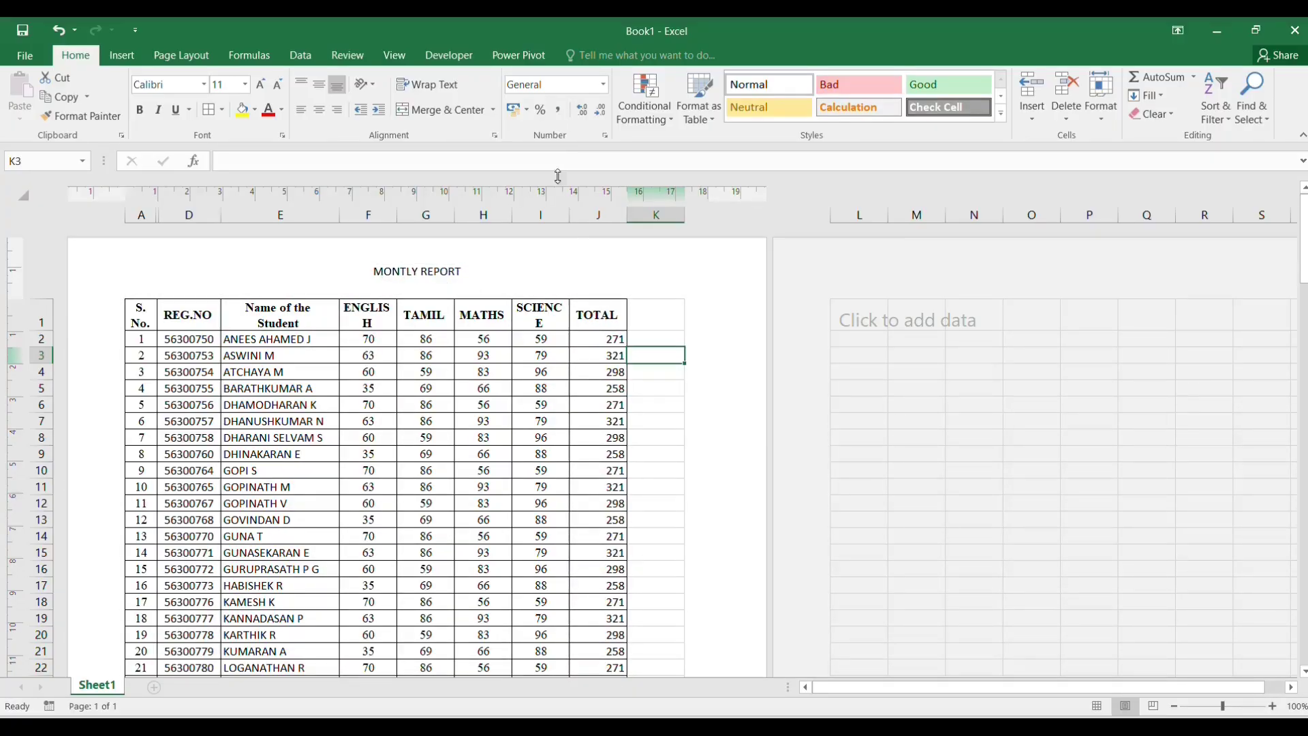
- Reopen the page header for editing and try to insert the page number element
left_click(121, 56)
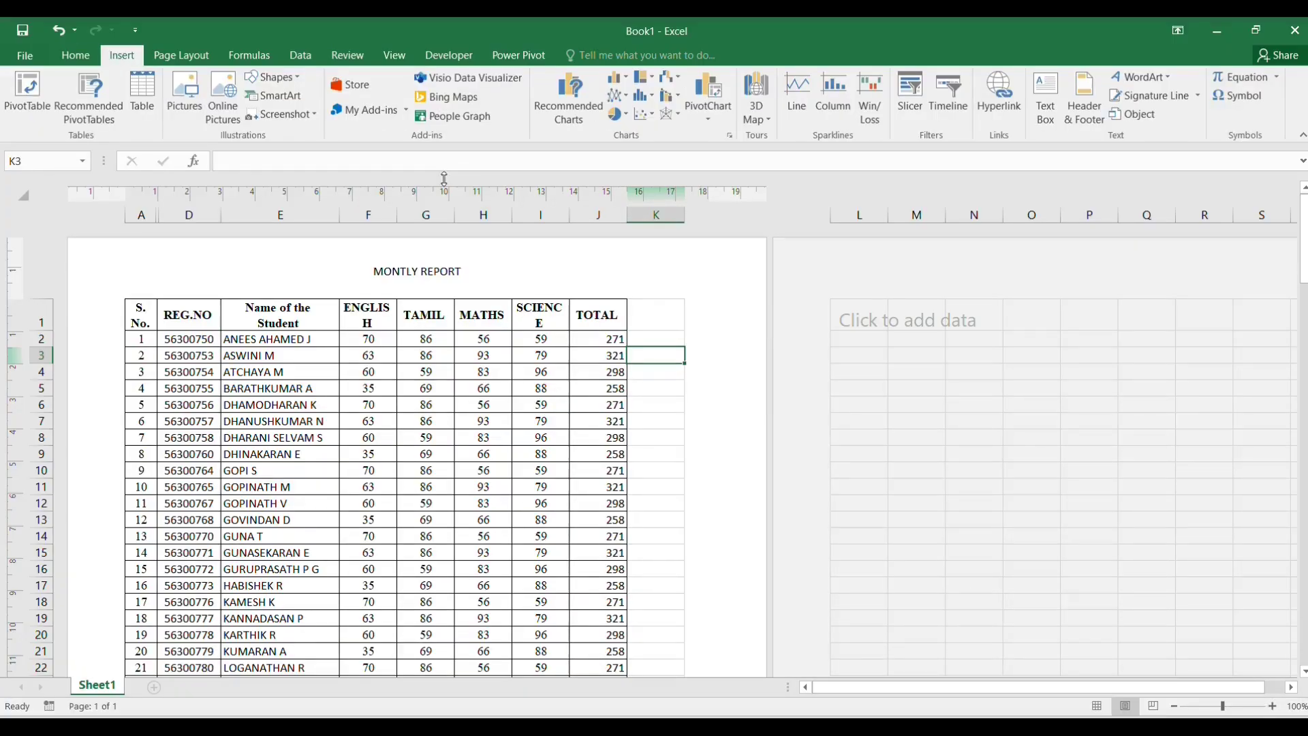
left_click(1084, 97)
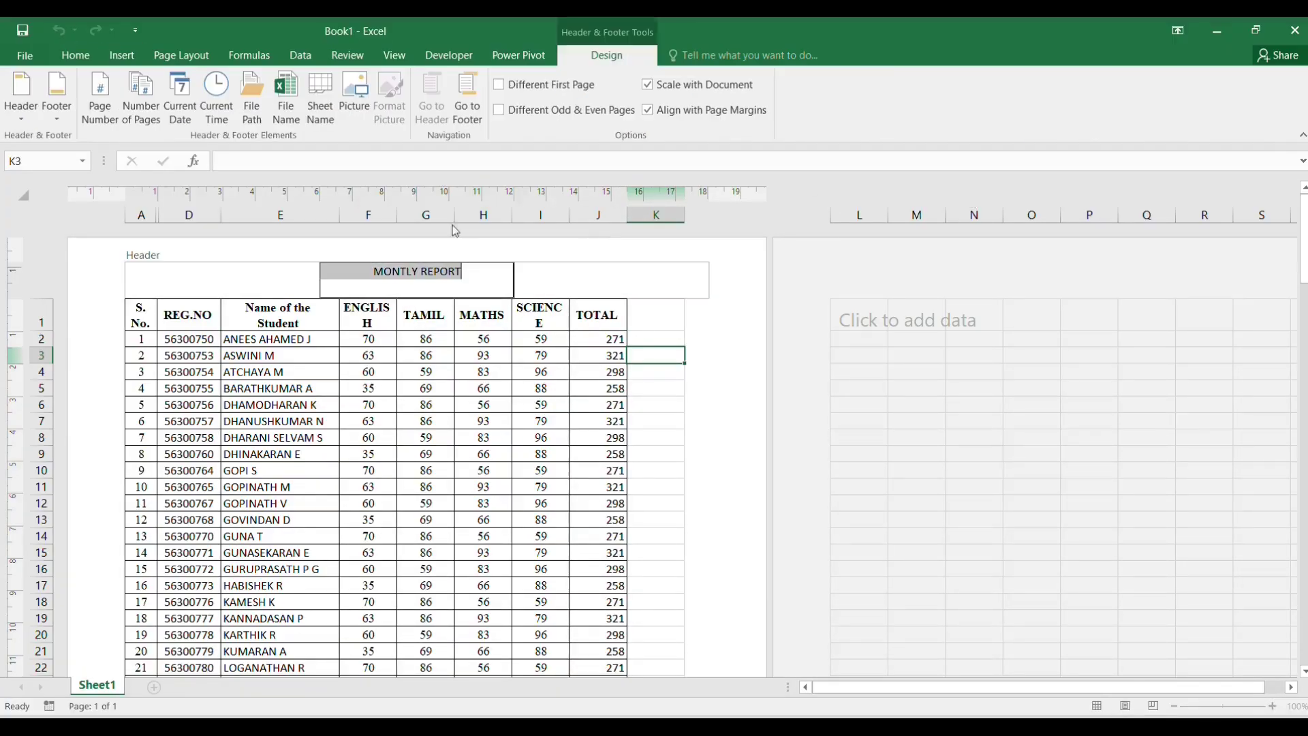
left_click(104, 104)
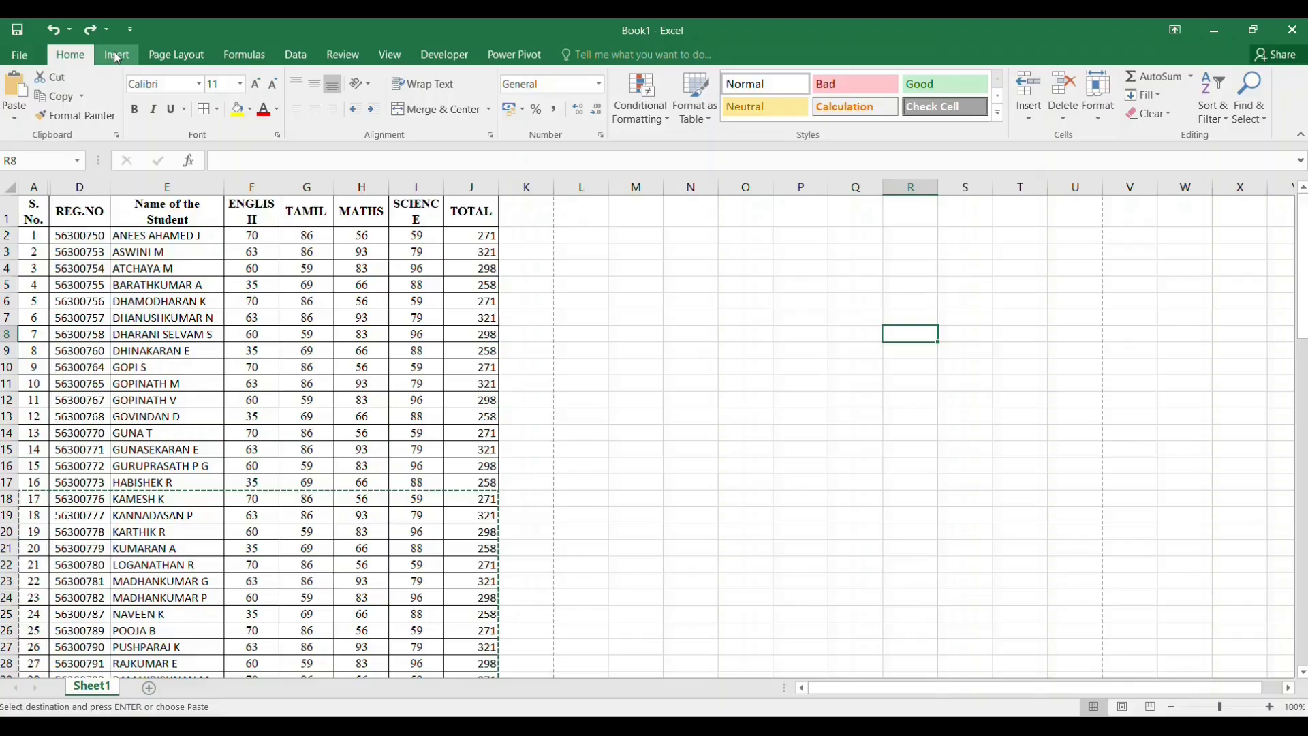
- Add the centre page footer "CONFIDENTIAL" to the marks sheet and leave footer editing
left_click(117, 56)
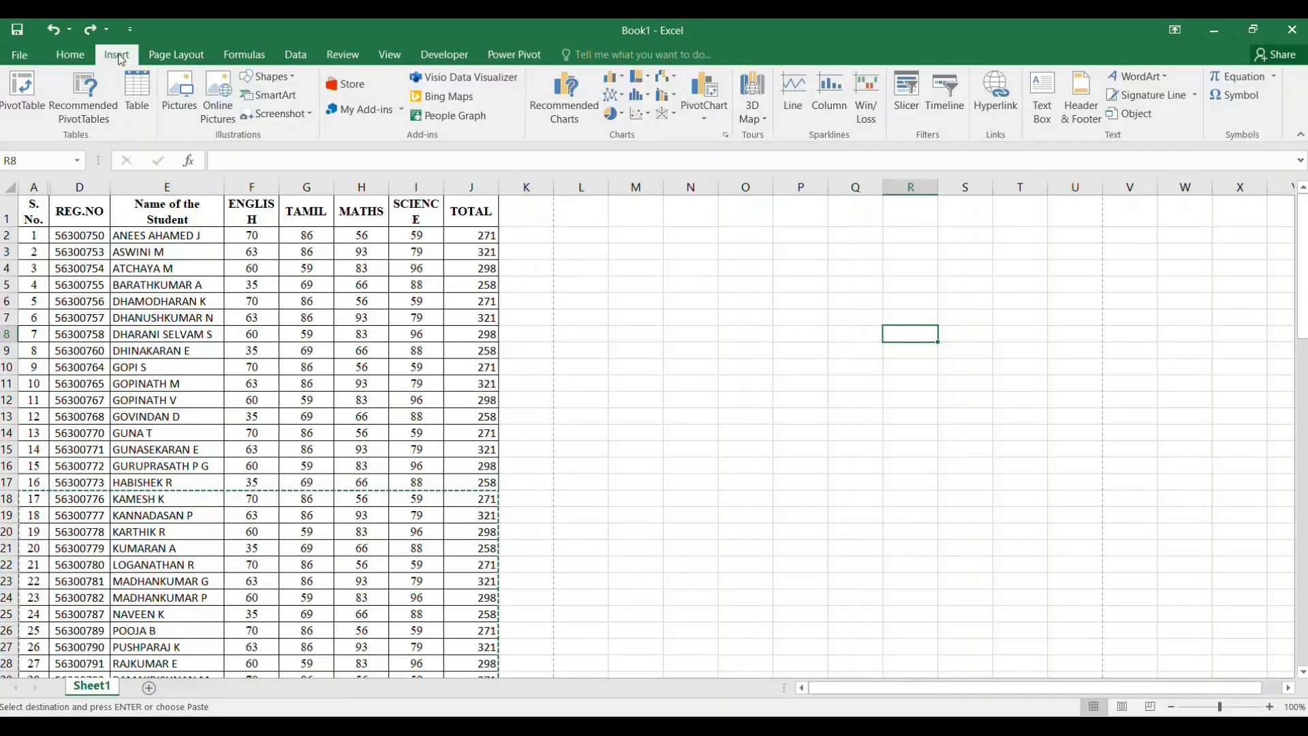
left_click(1074, 93)
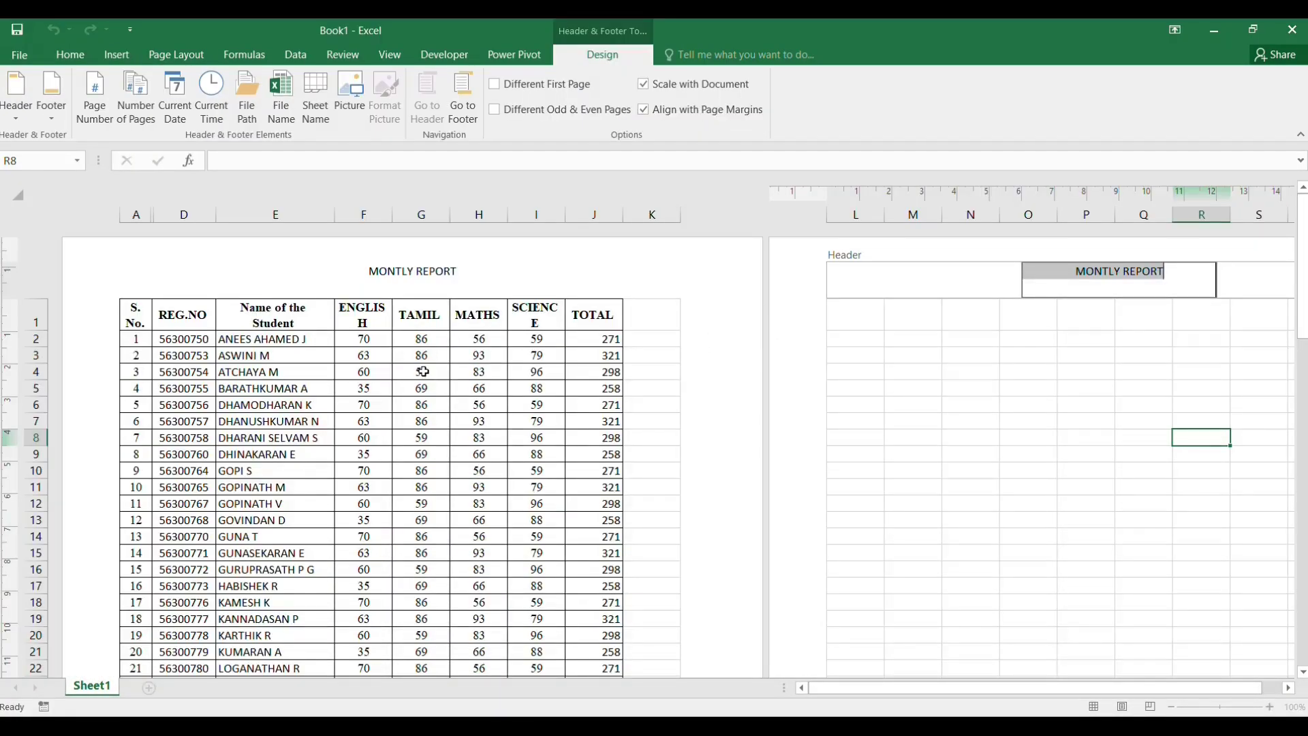
left_click(592, 405)
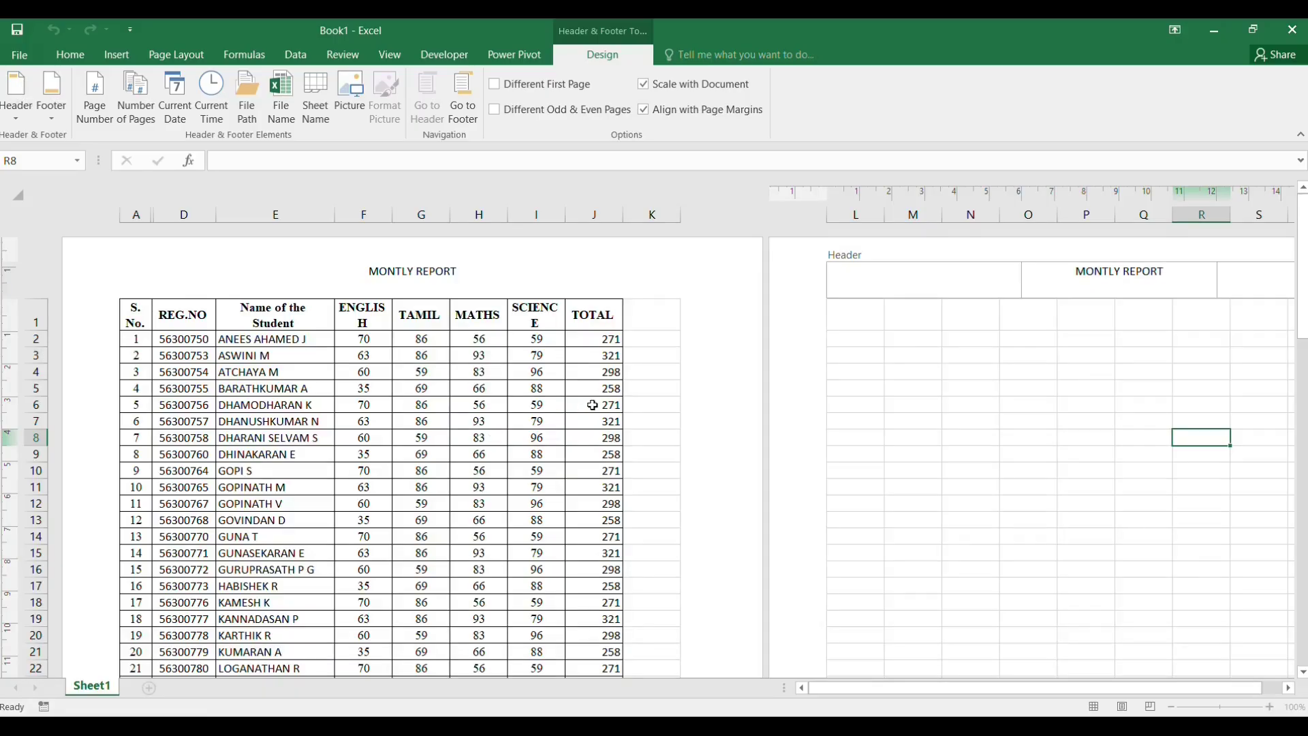
scroll(502, 508, "down", 10)
left_click(415, 528)
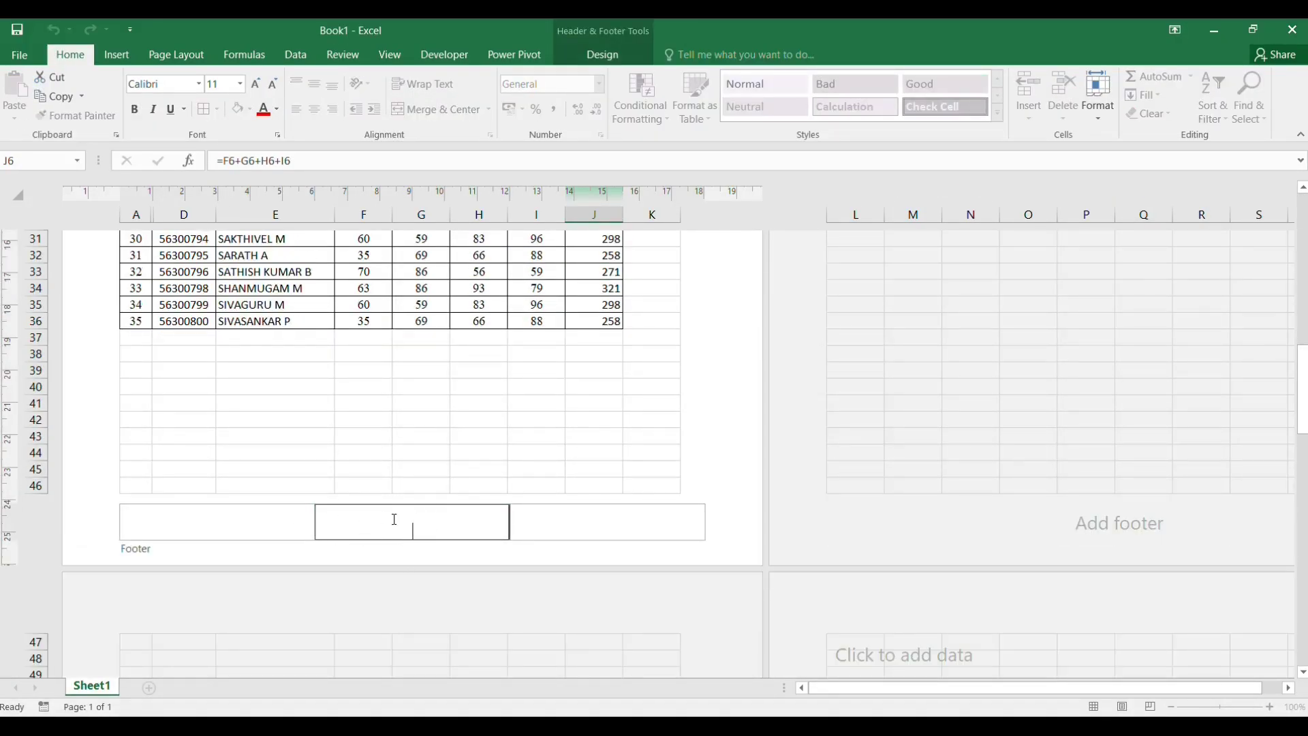
type("CONFIDENTIAL")
left_click(537, 402)
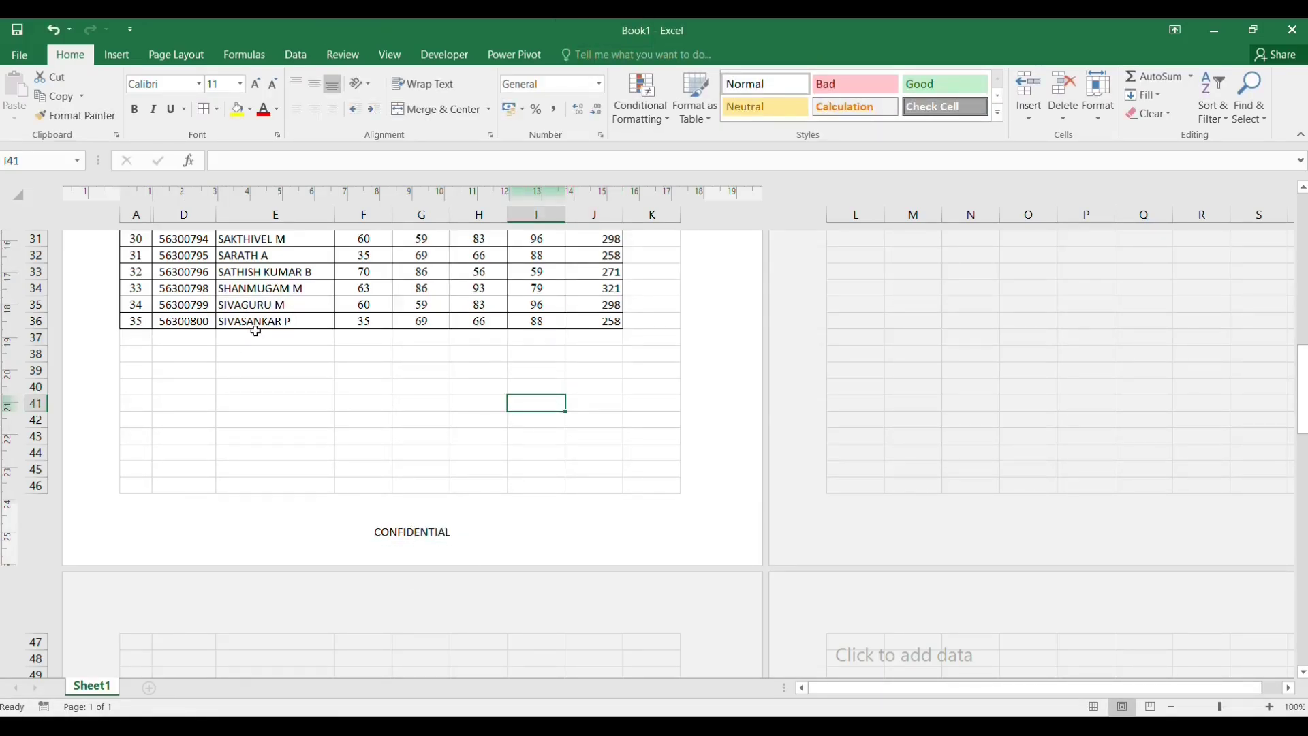
- Review the header and footer in the page layout and open the print preview
left_click(255, 331)
scroll(356, 430, "up", 3)
scroll(447, 462, "down", 10)
scroll(371, 485, "up", 6)
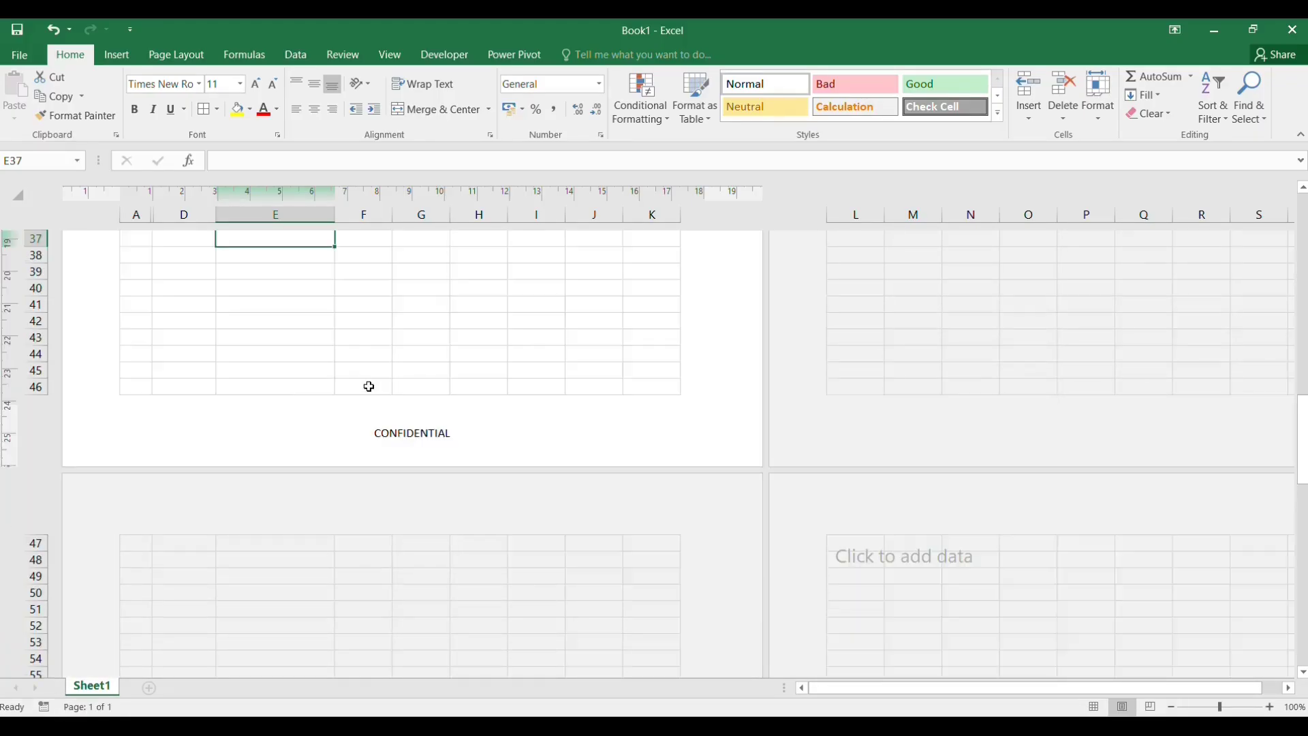
scroll(368, 387, "up", 12)
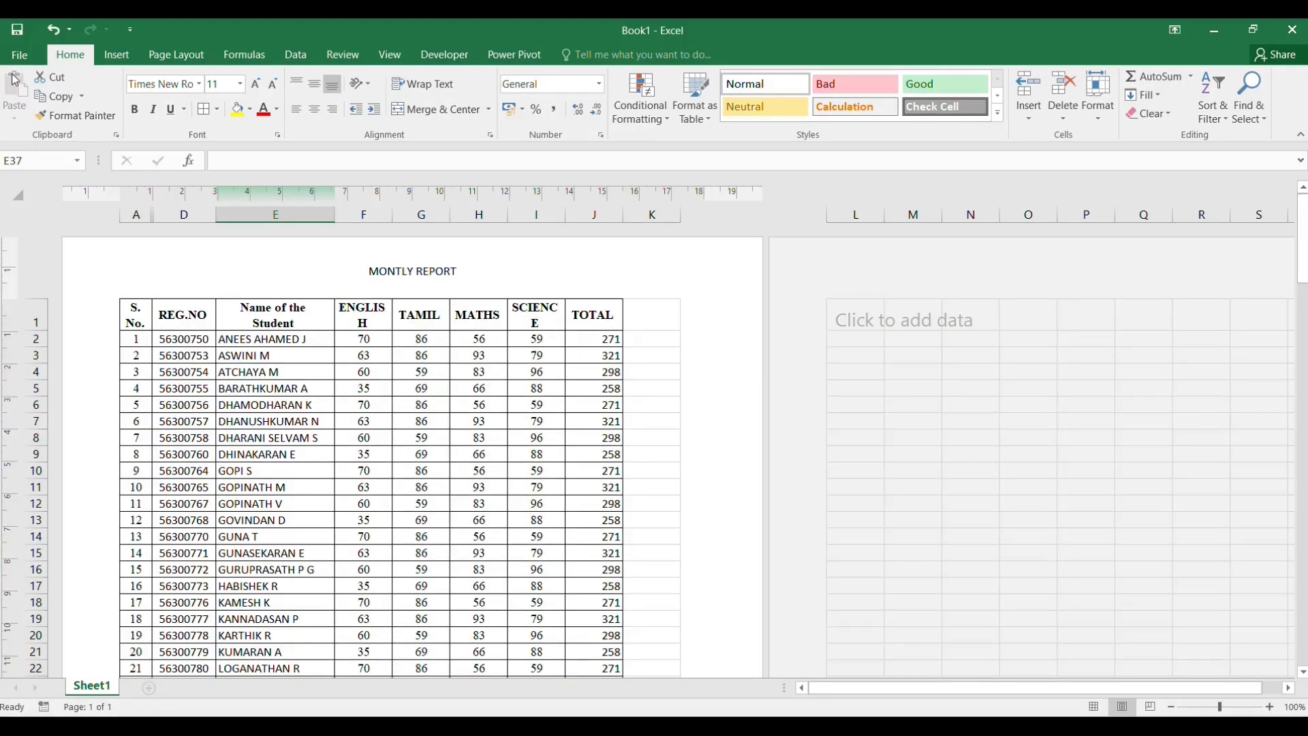
left_click(22, 56)
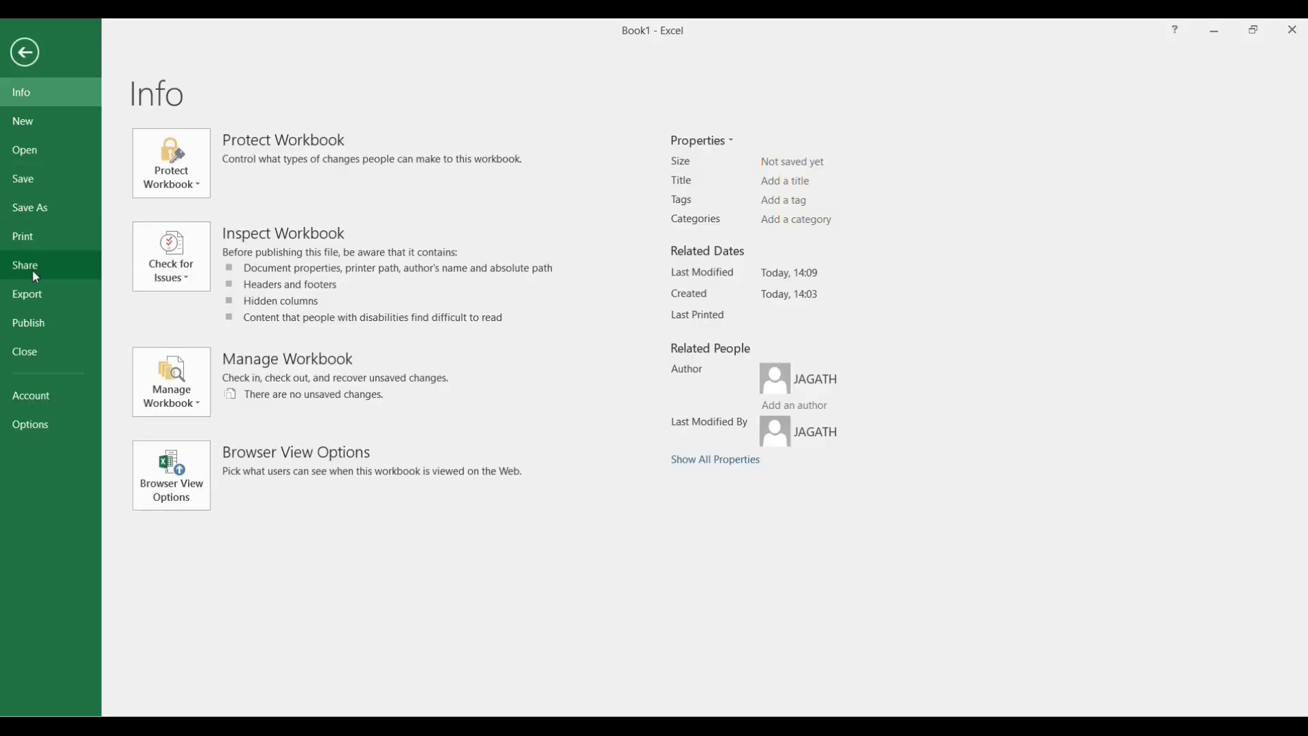
left_click(34, 238)
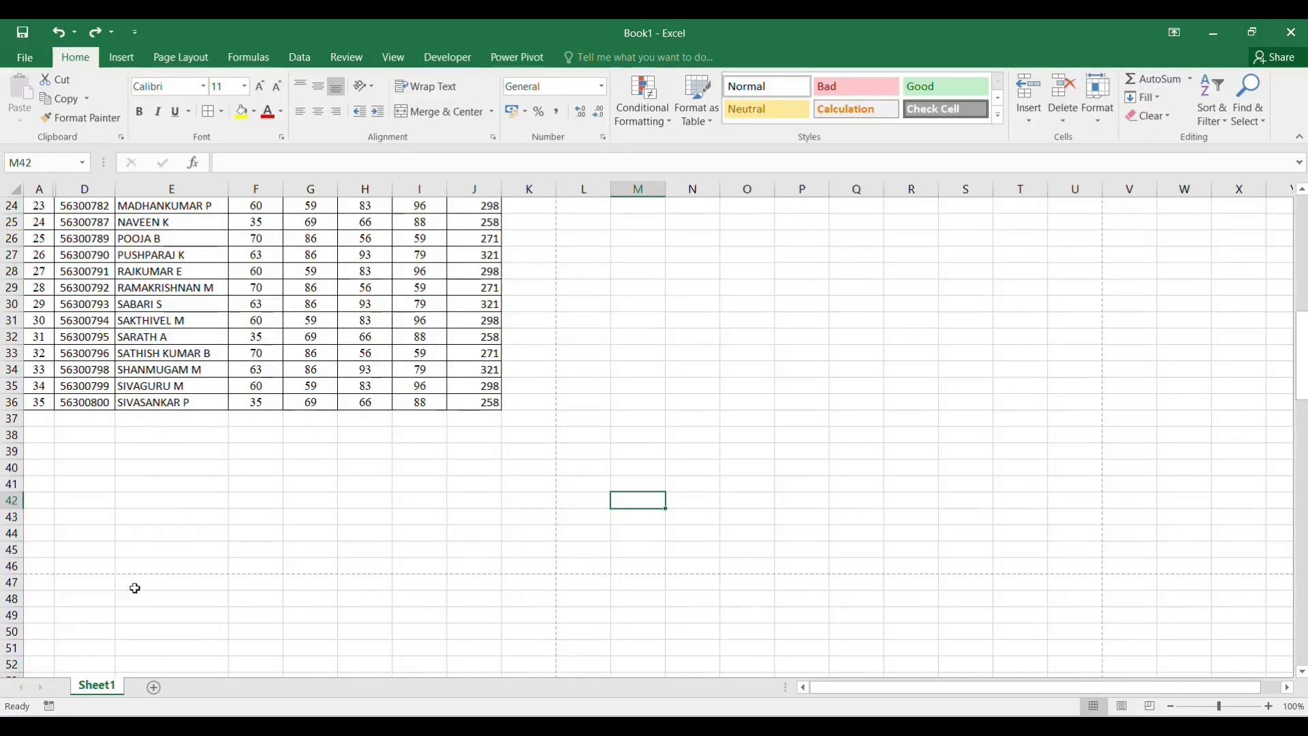
- Rename Sheet1 as STUDENT MARKS
double_click(108, 685)
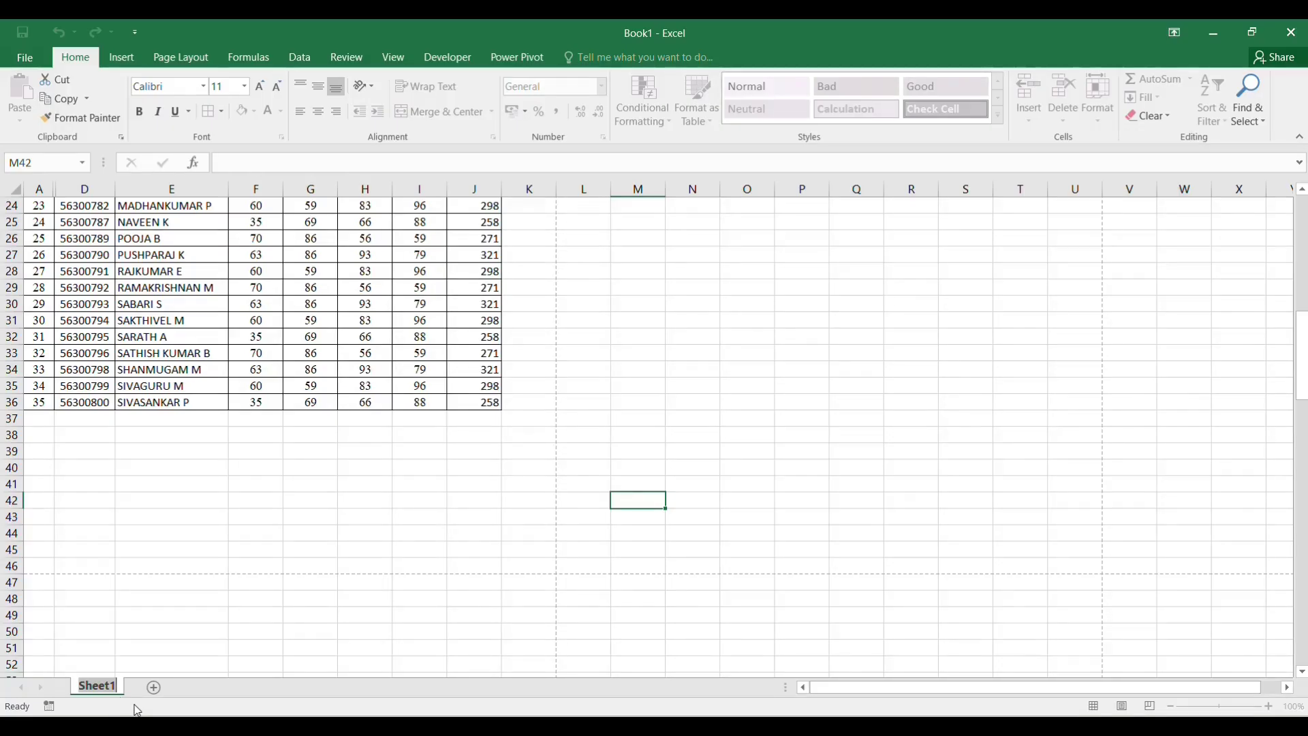
type("STUDENT MARKS")
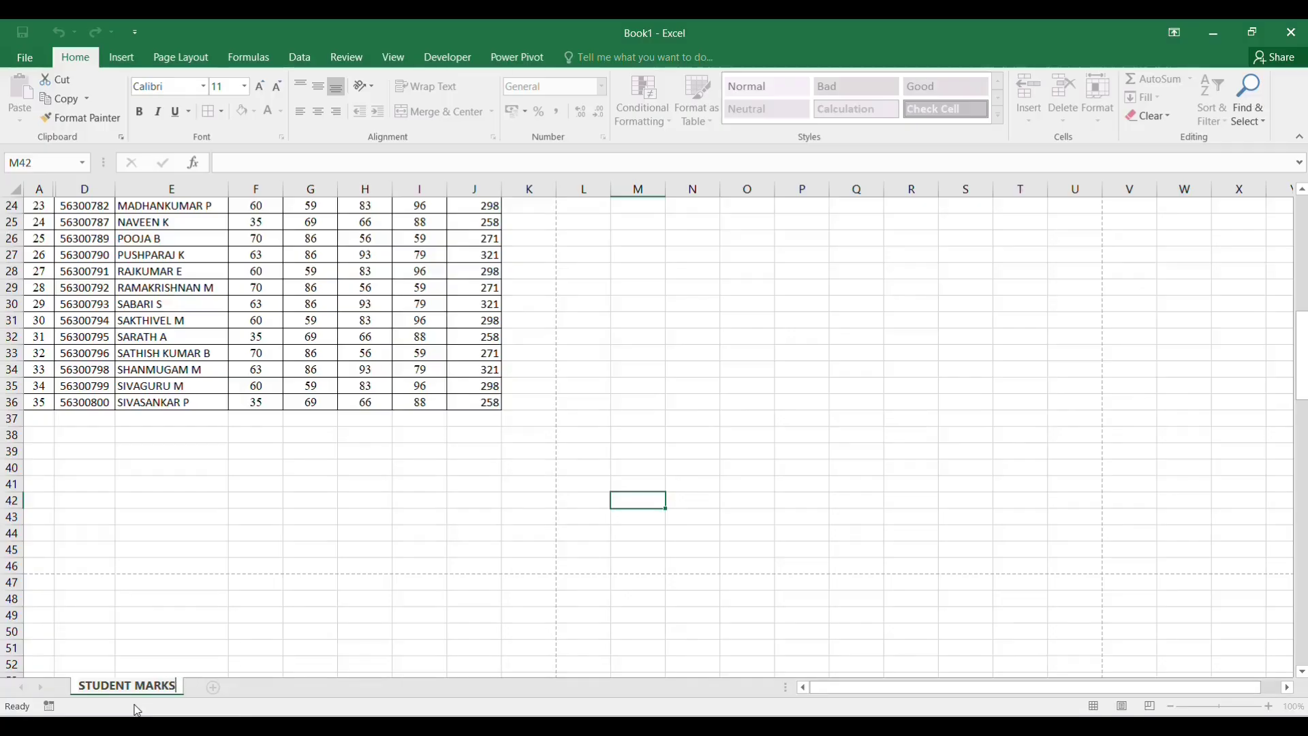
left_click(298, 467)
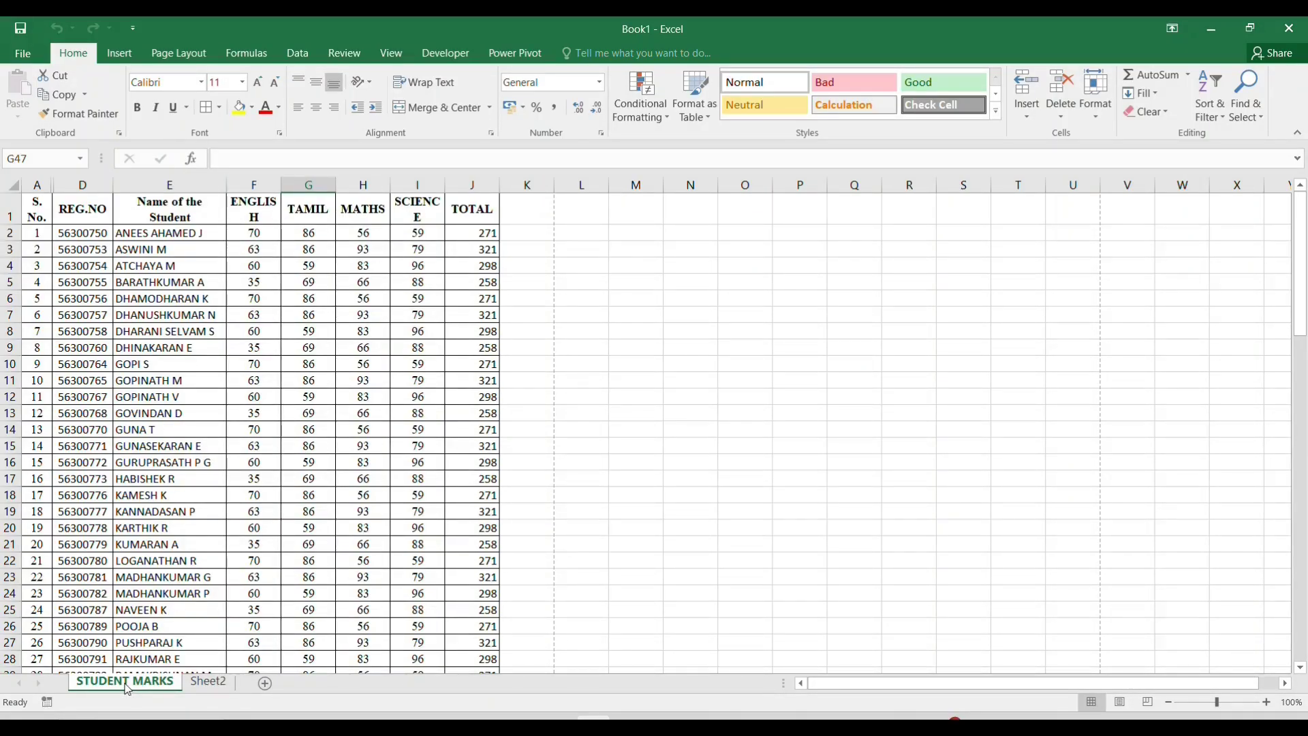
- Hide the STUDENT MARKS sheet
right_click(127, 690)
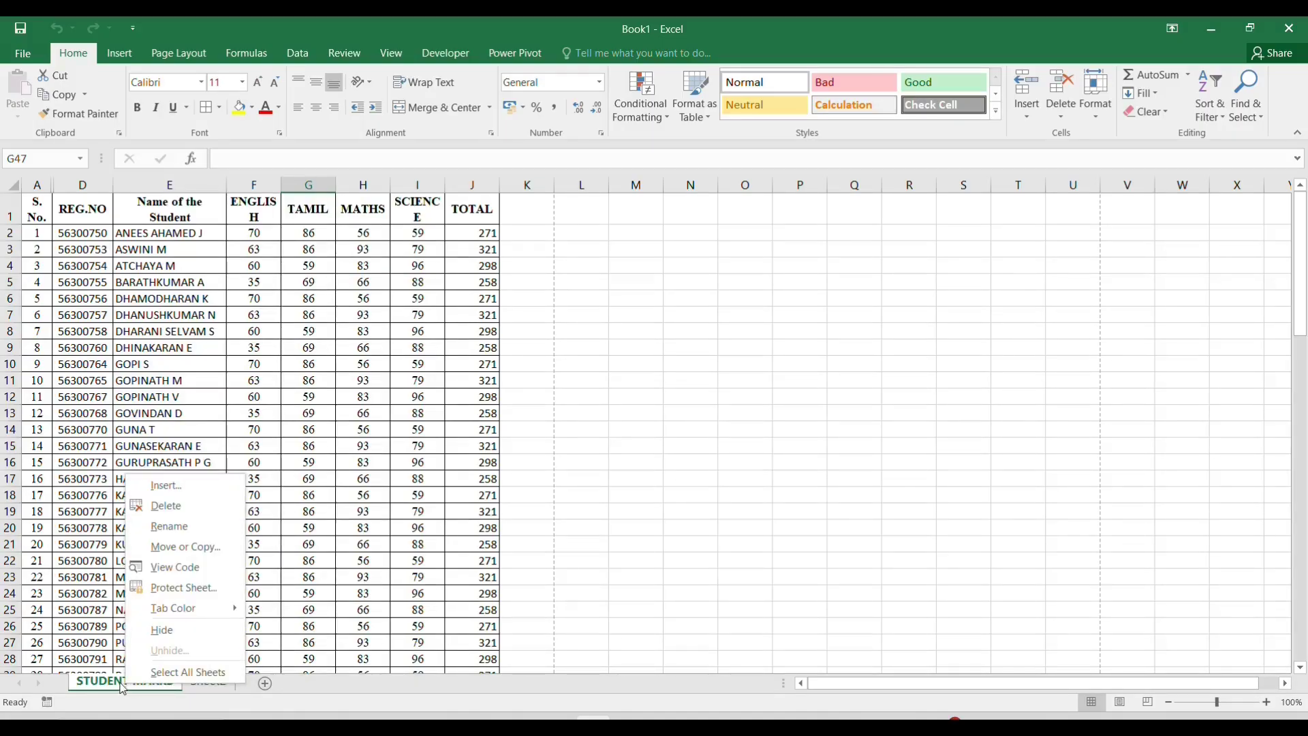
left_click(95, 688)
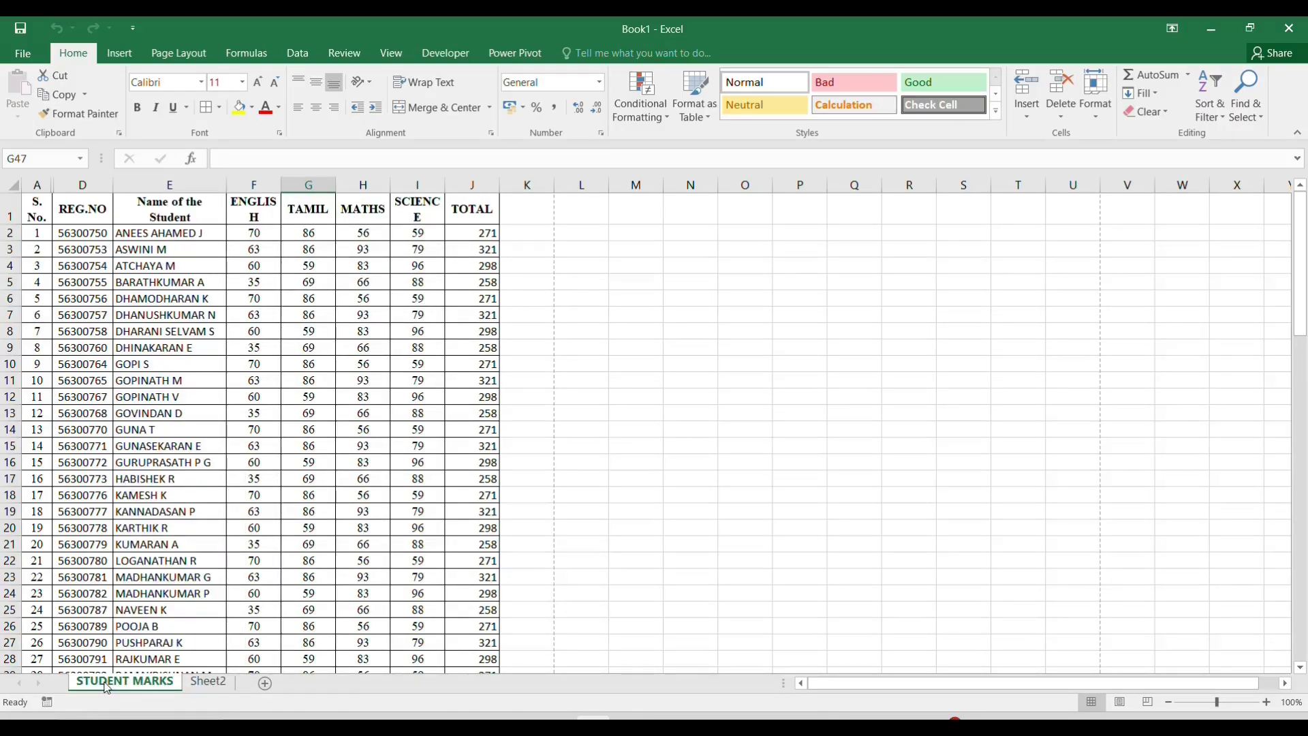
right_click(105, 686)
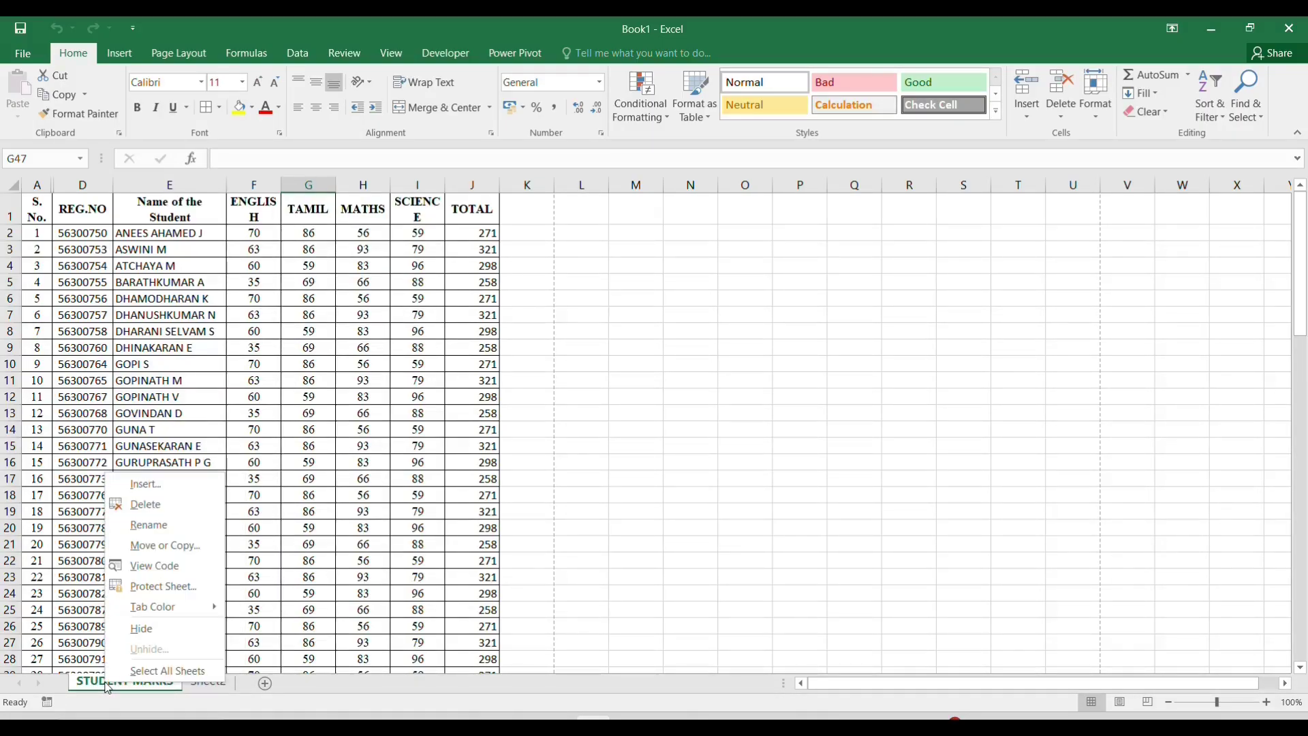
left_click(144, 639)
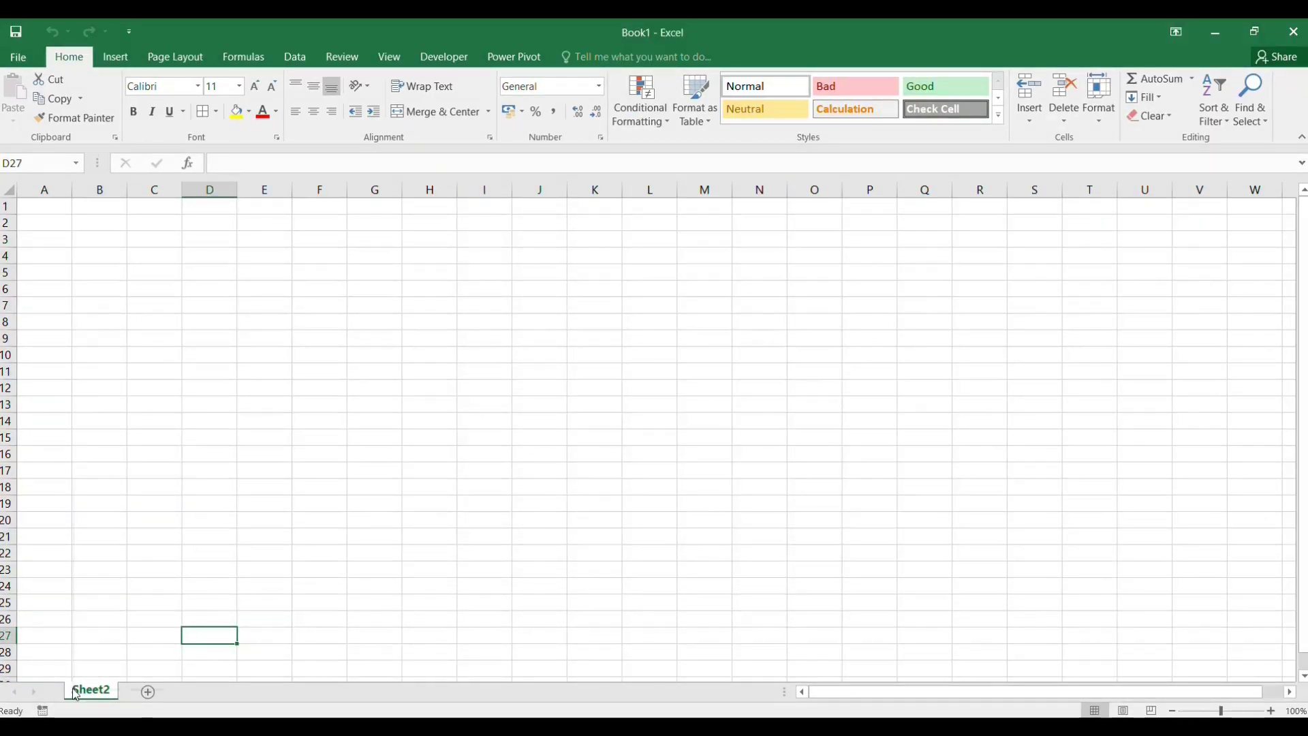
- Unhide the STUDENT MARKS sheet
right_click(76, 694)
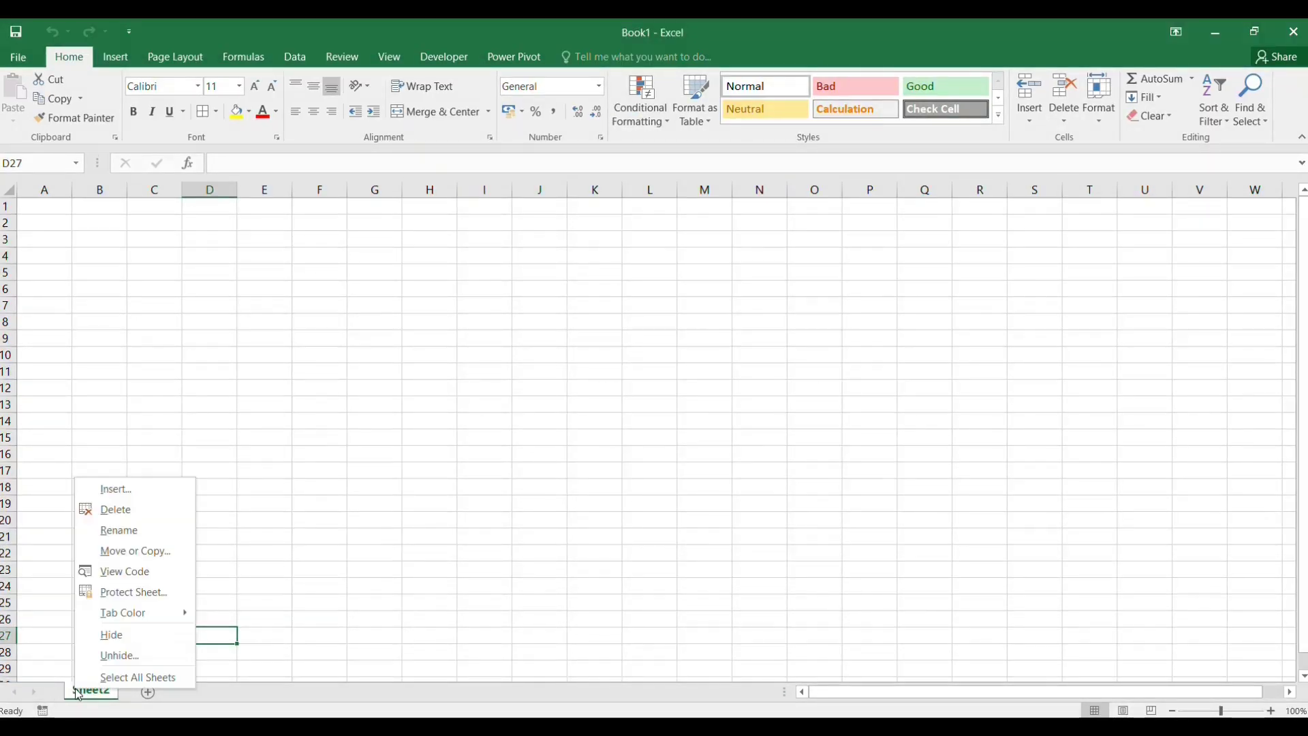
left_click(125, 655)
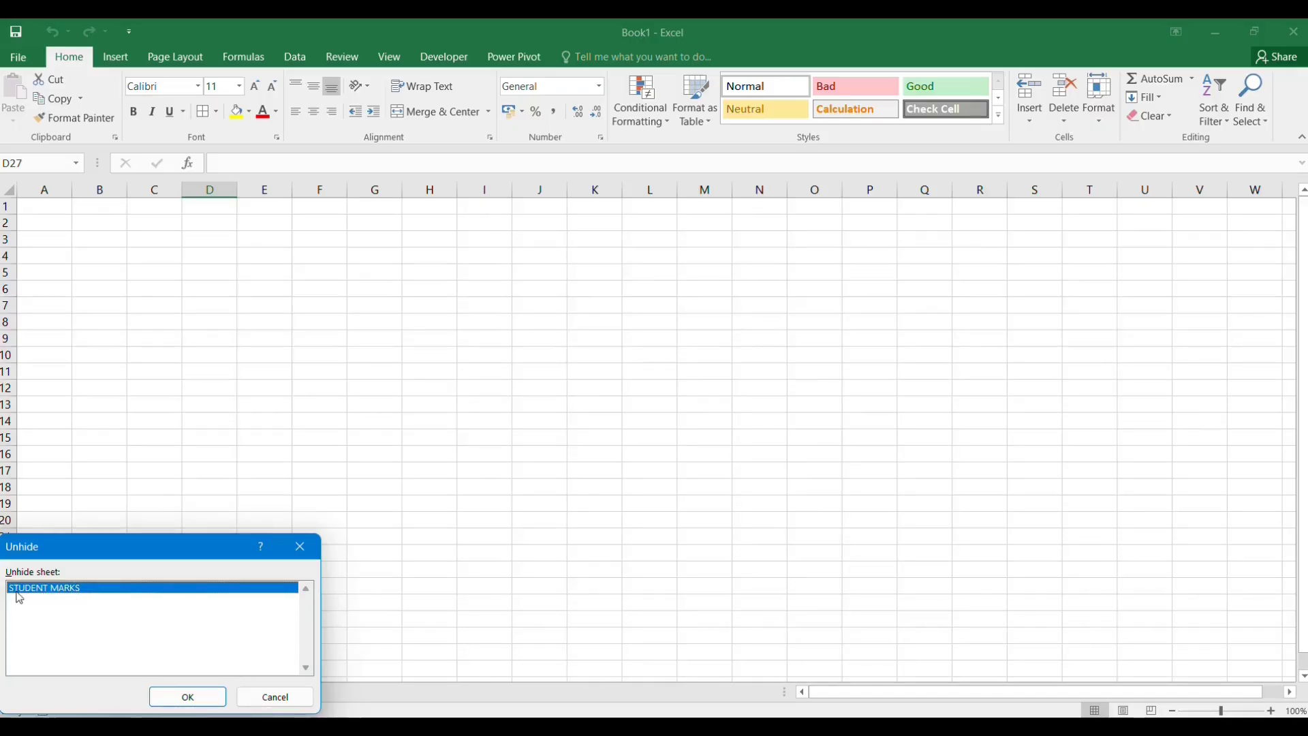
left_click(188, 697)
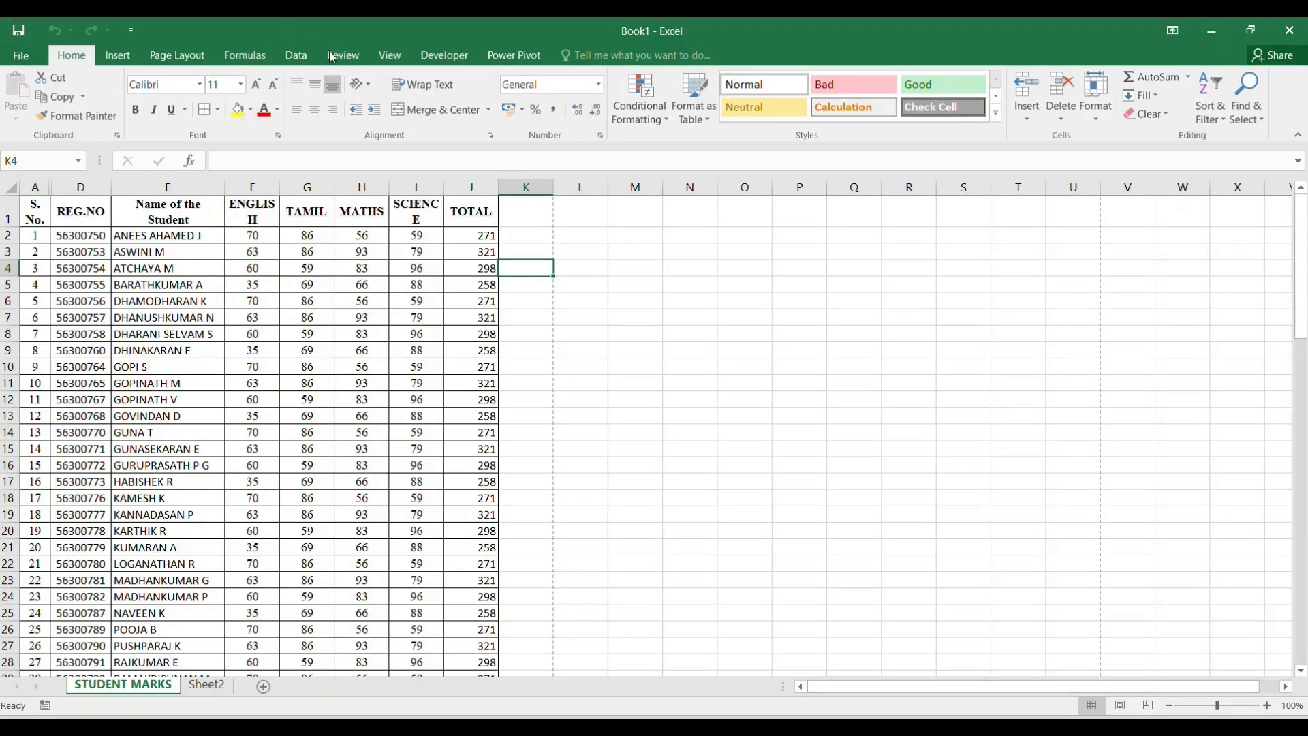
- Protect the STUDENT MARKS sheet with a password, allowing only selection of locked and unlocked cells, and re-enter the password to confirm
left_click(347, 53)
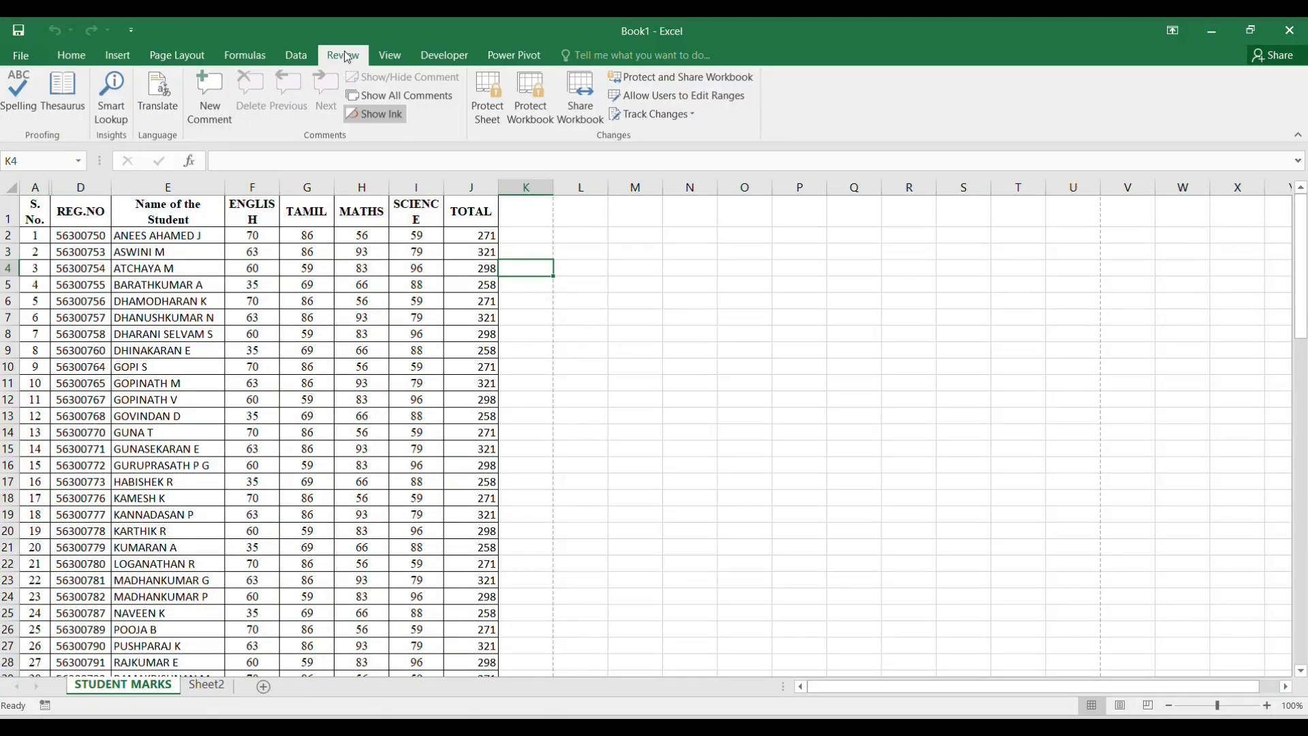
left_click(493, 90)
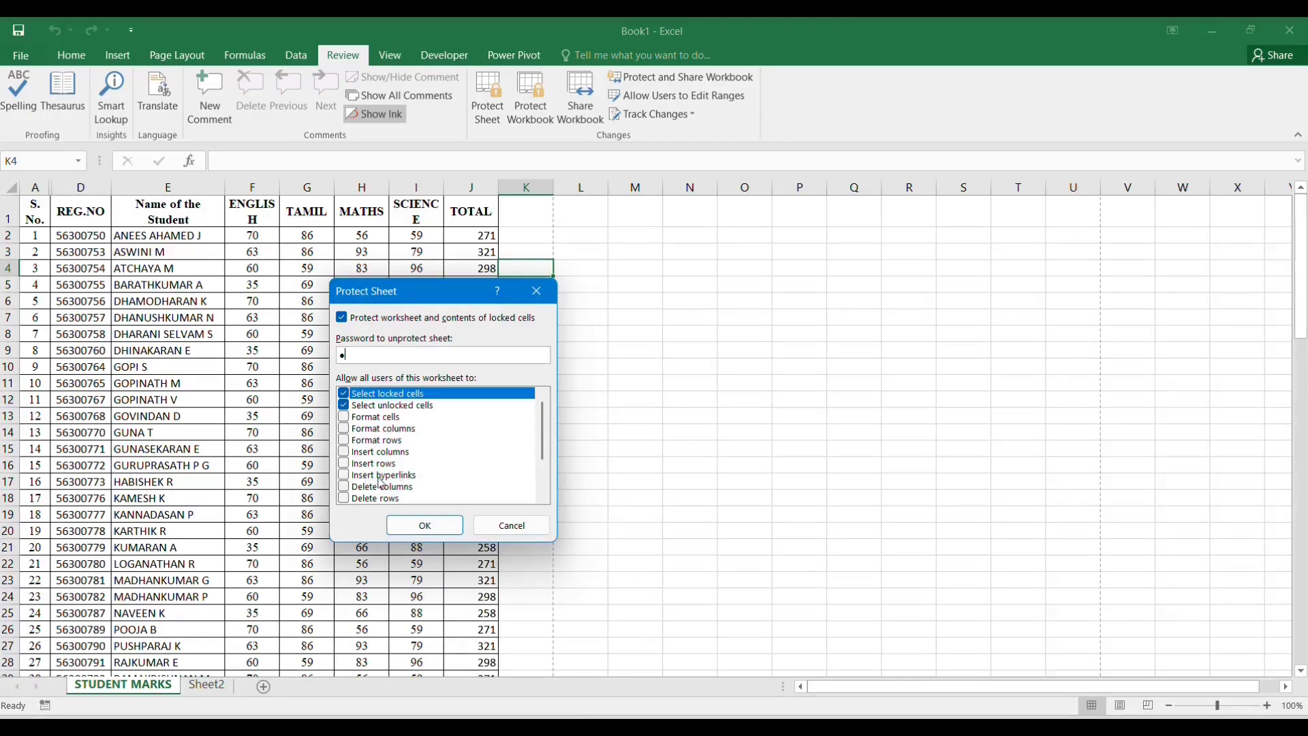
left_click(424, 525)
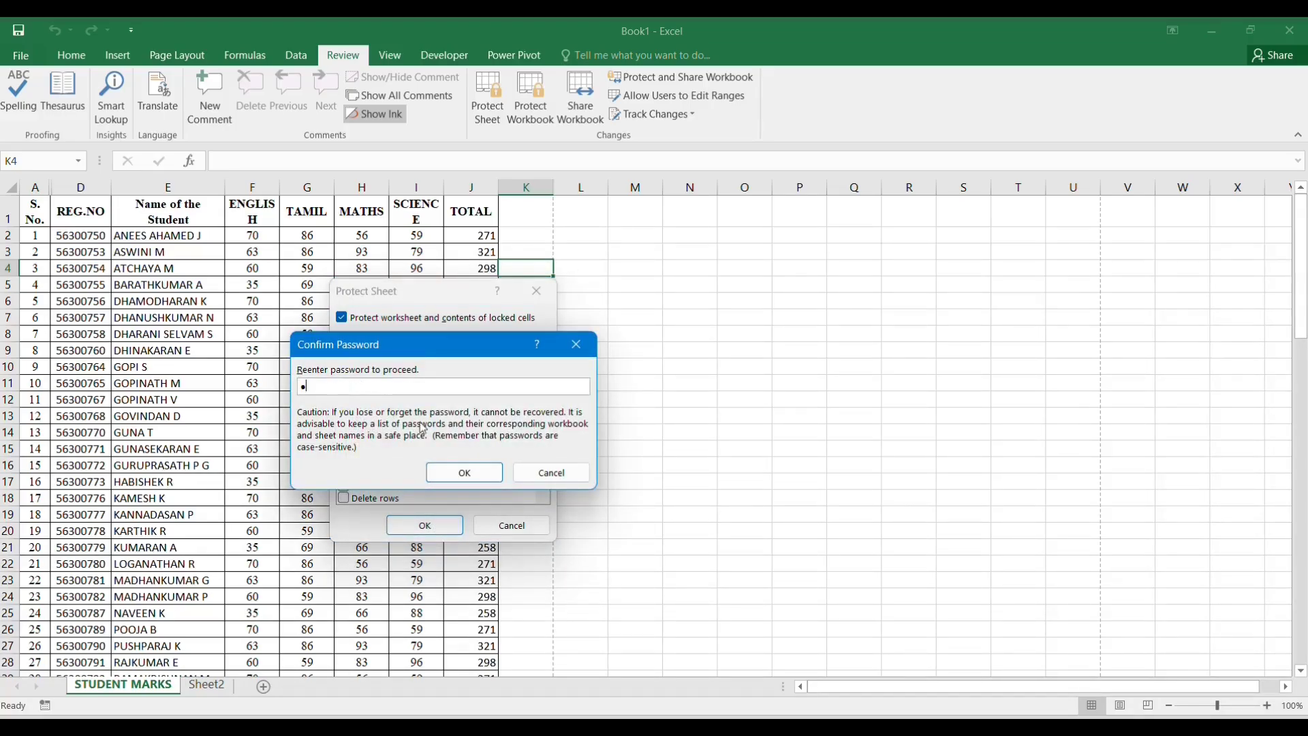
left_click(464, 473)
- Try to delete the science mark in cell I14 of the protected sheet and dismiss the message
left_click(405, 434)
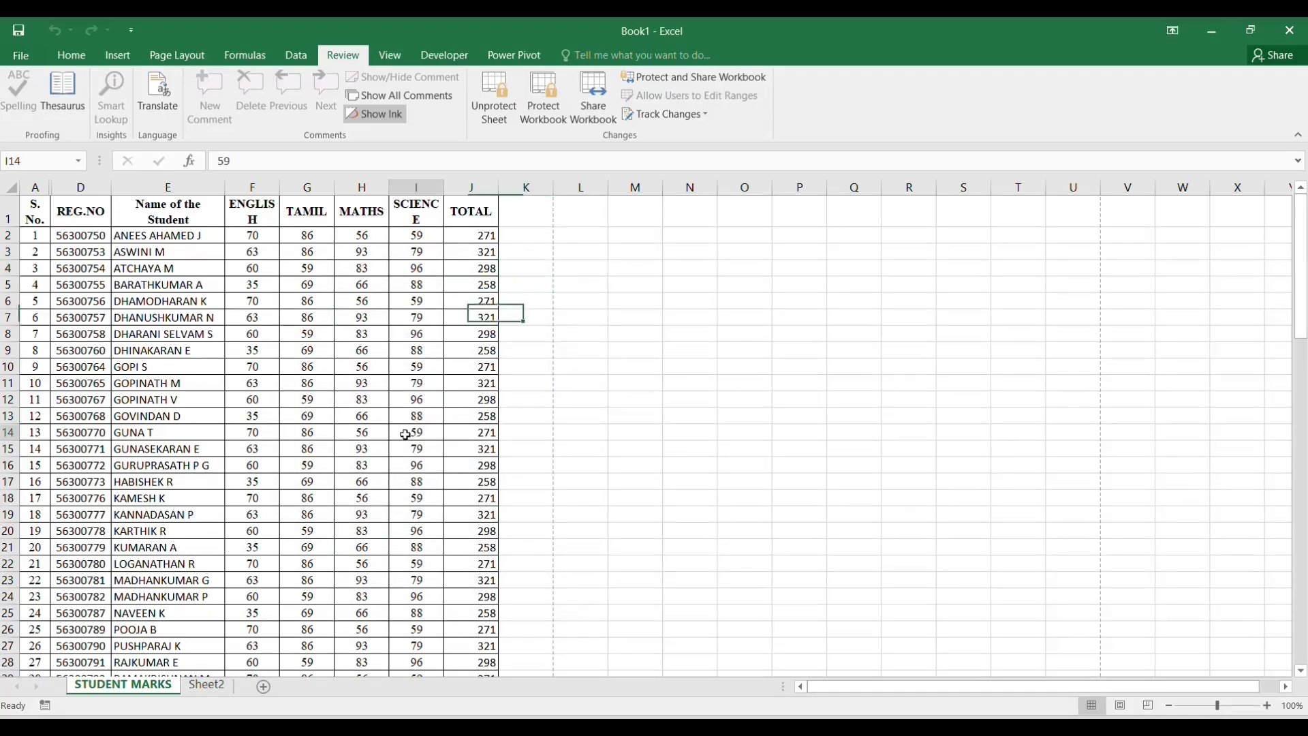
key("Delete")
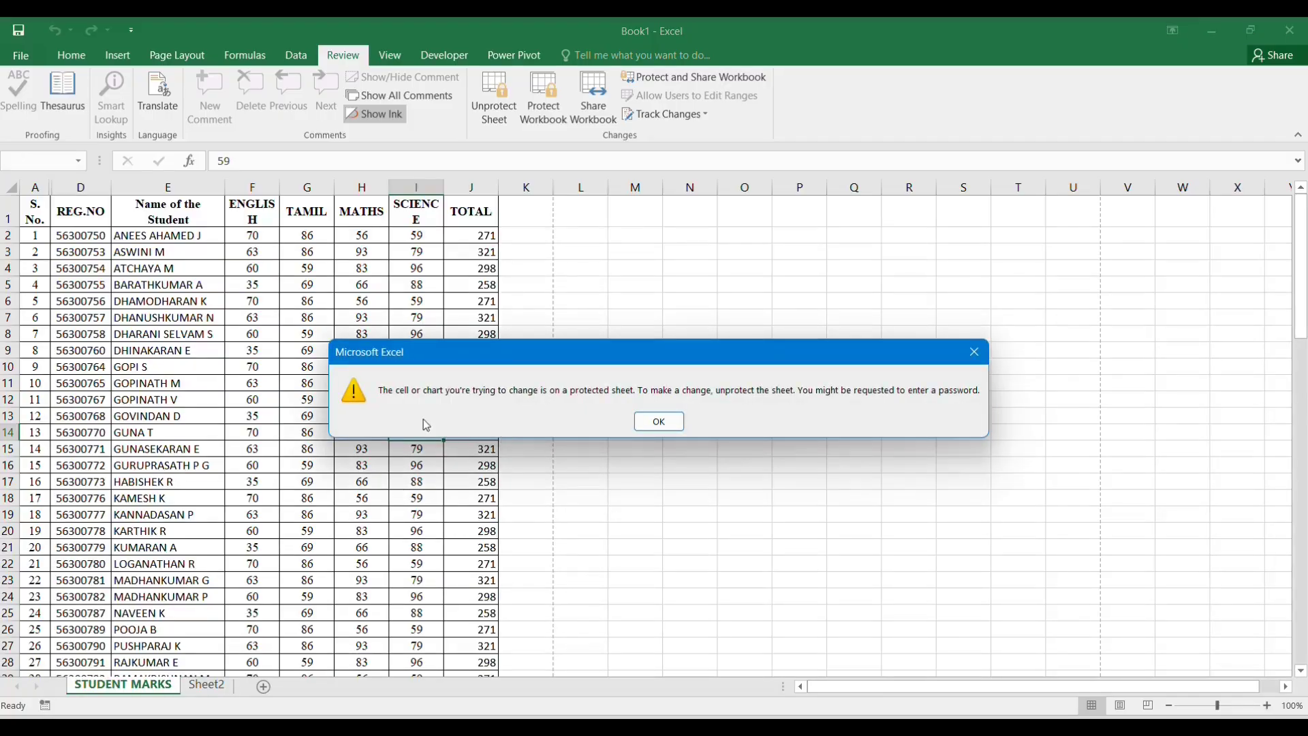
left_click(641, 423)
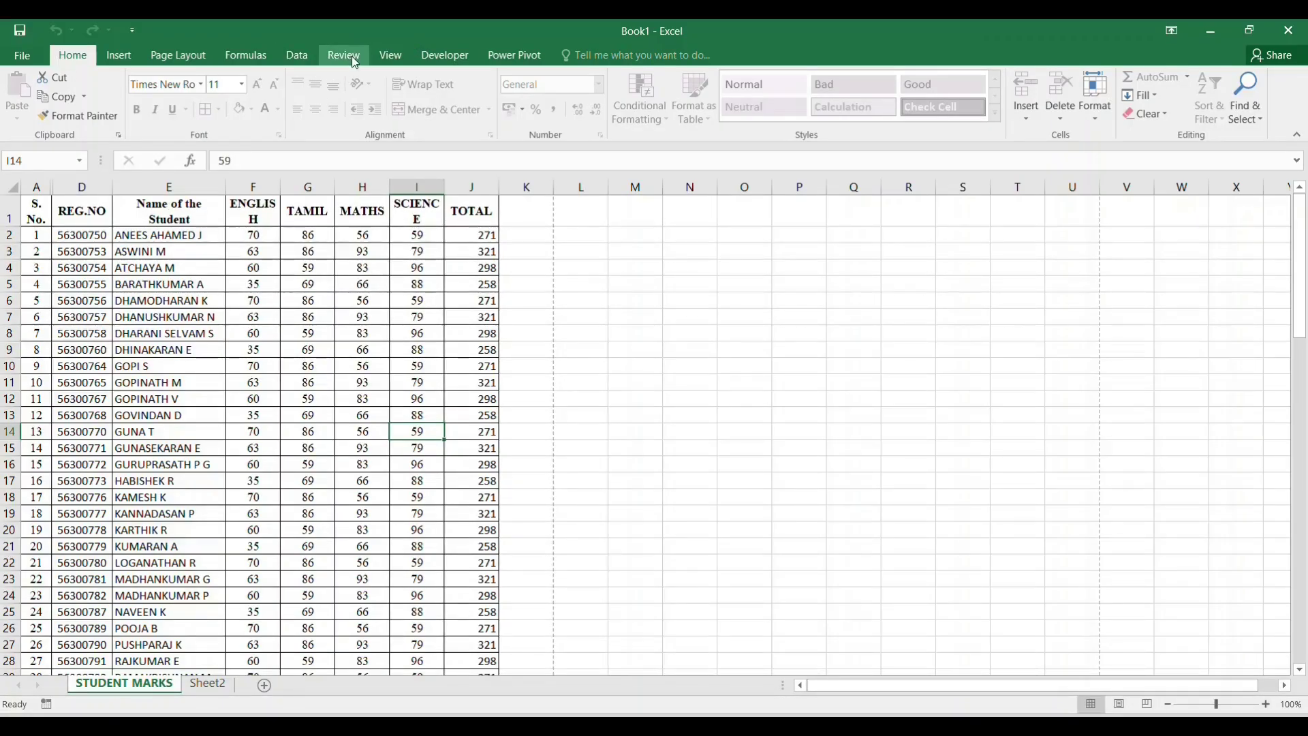
- Protect the workbook's structure with a password and re-enter the password to confirm
left_click(346, 56)
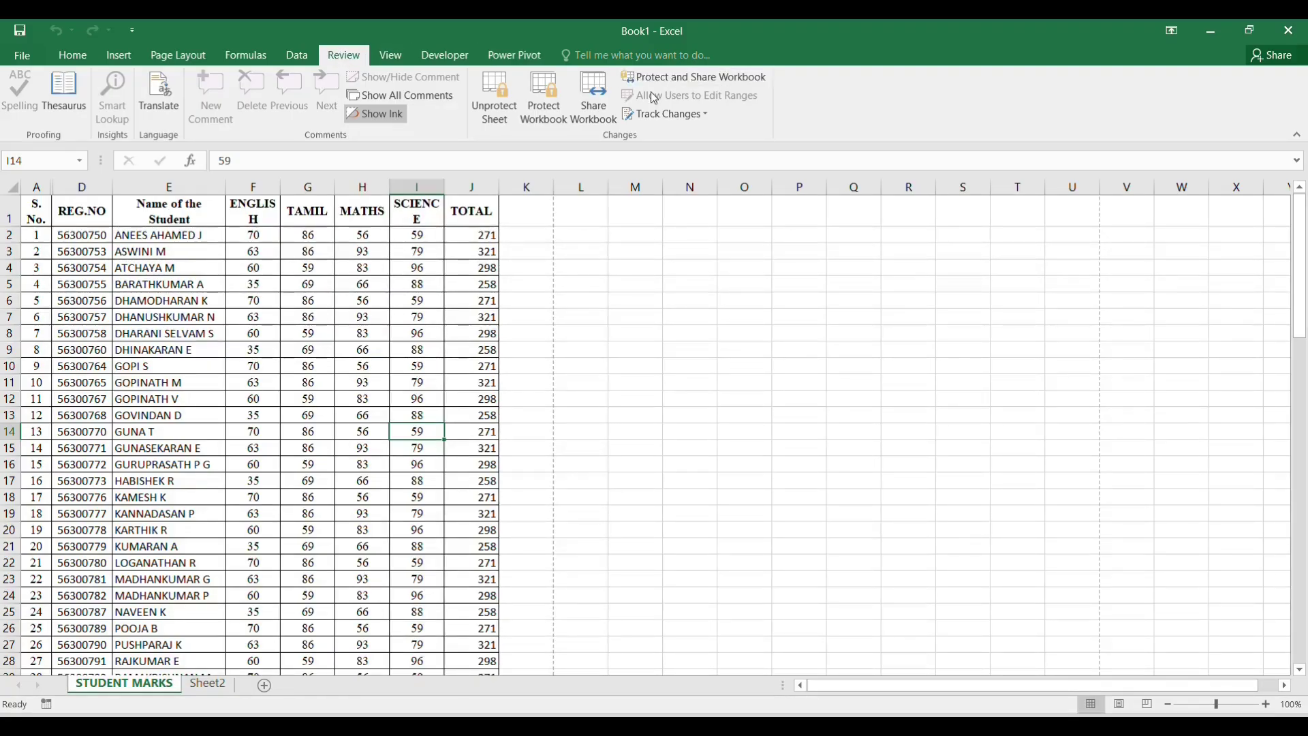
left_click(566, 94)
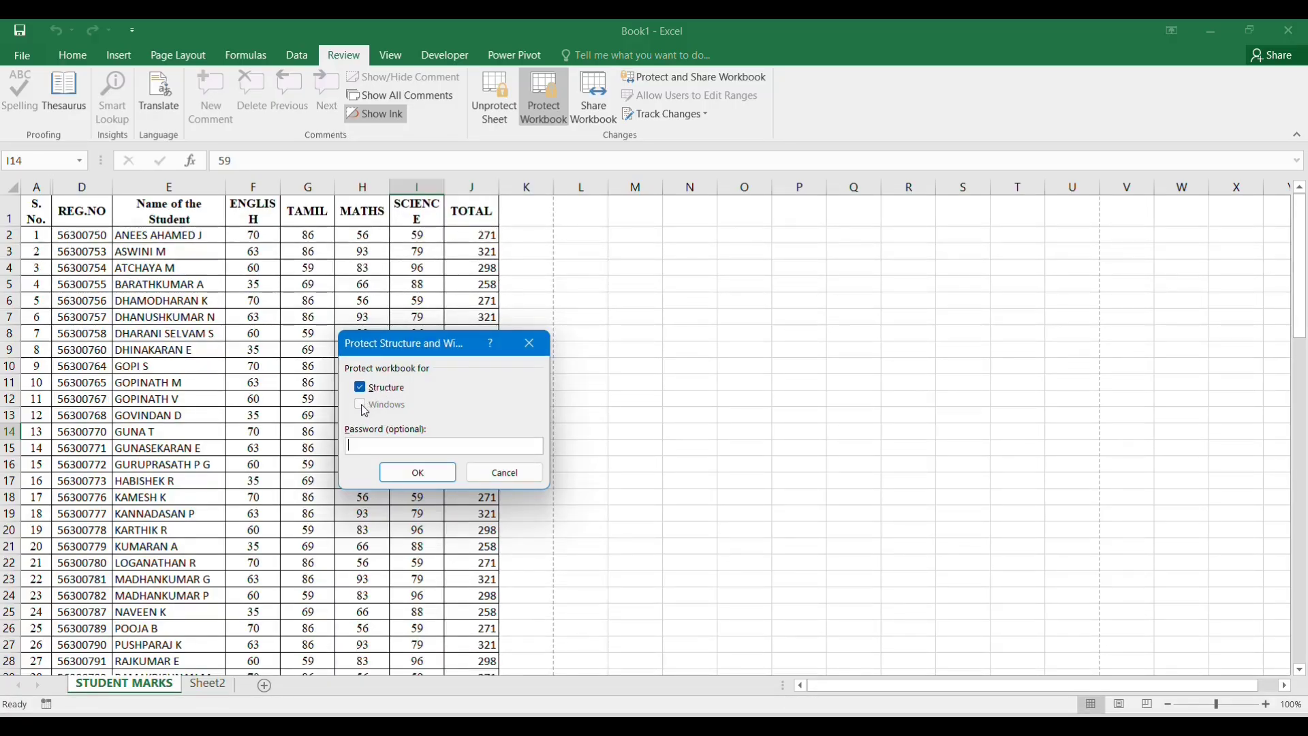
type("1")
left_click(424, 477)
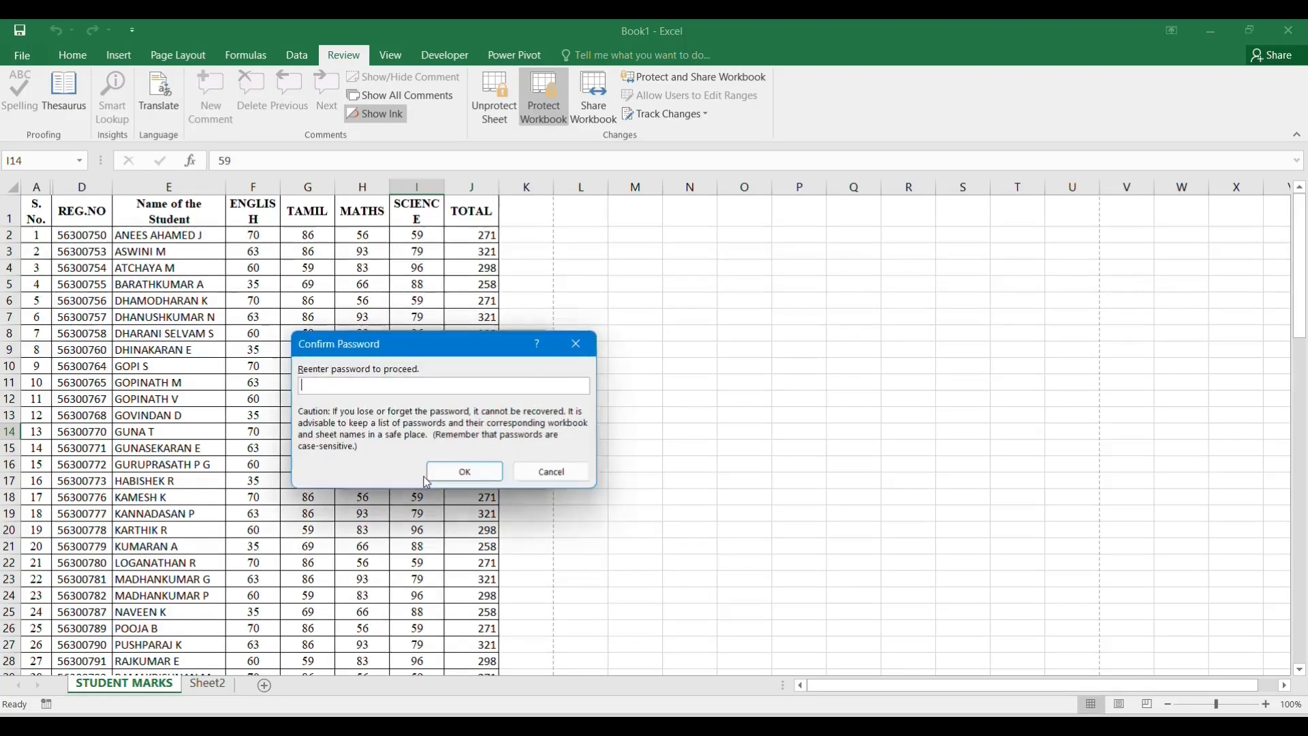
type("1")
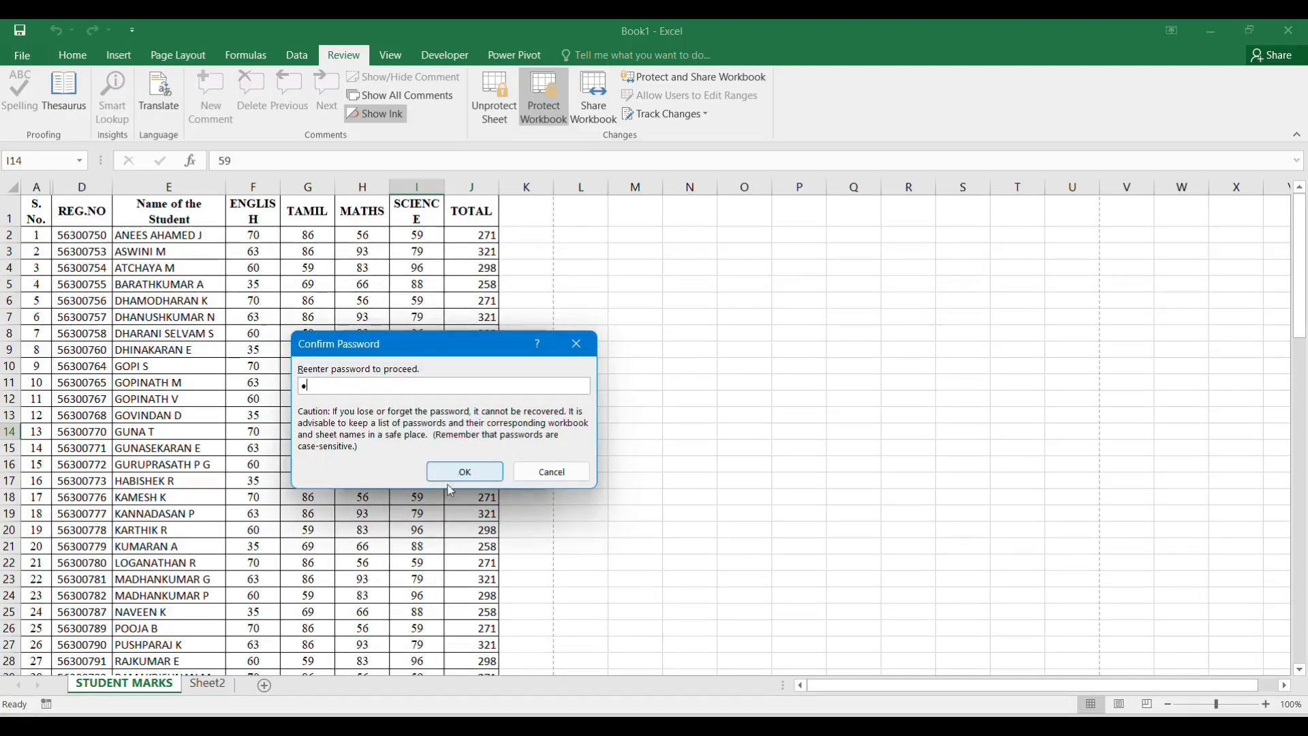
left_click(462, 471)
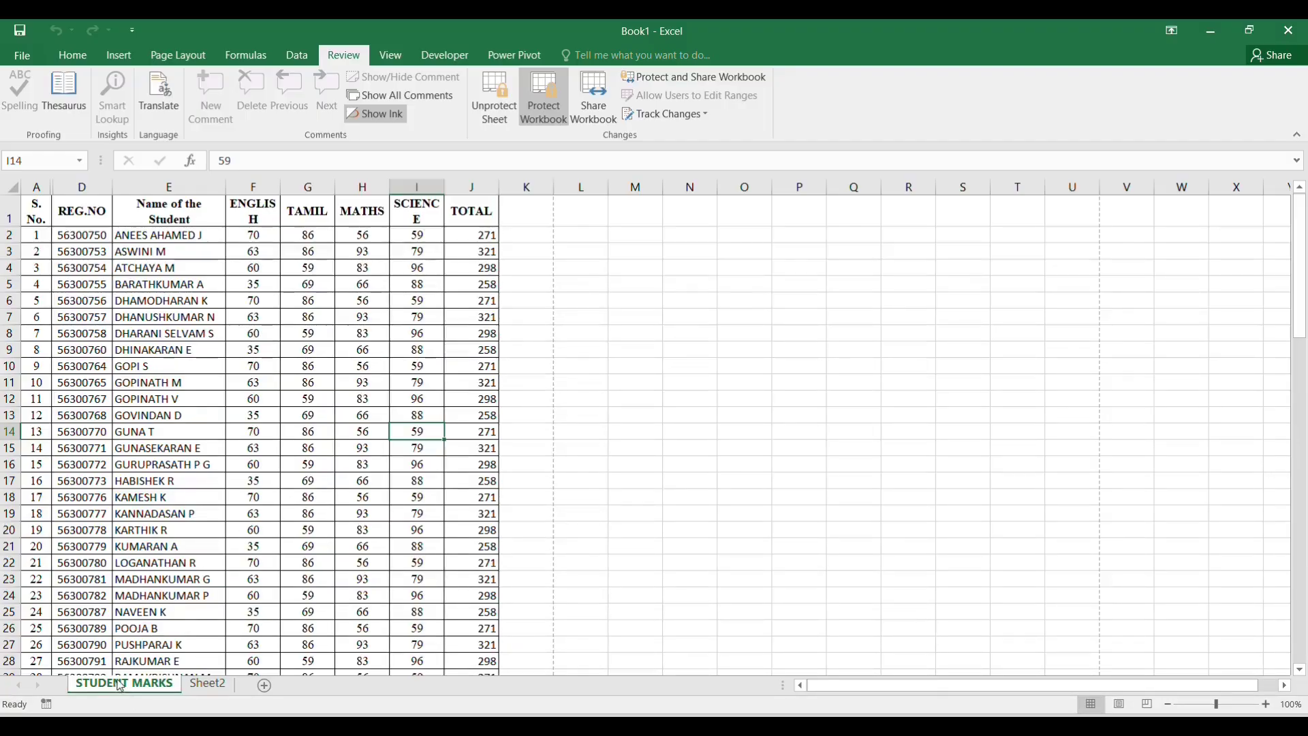
- Try to rename the STUDENT MARKS sheet in the protected workbook and check which sheet commands are available
left_click_drag(120, 685, 139, 690)
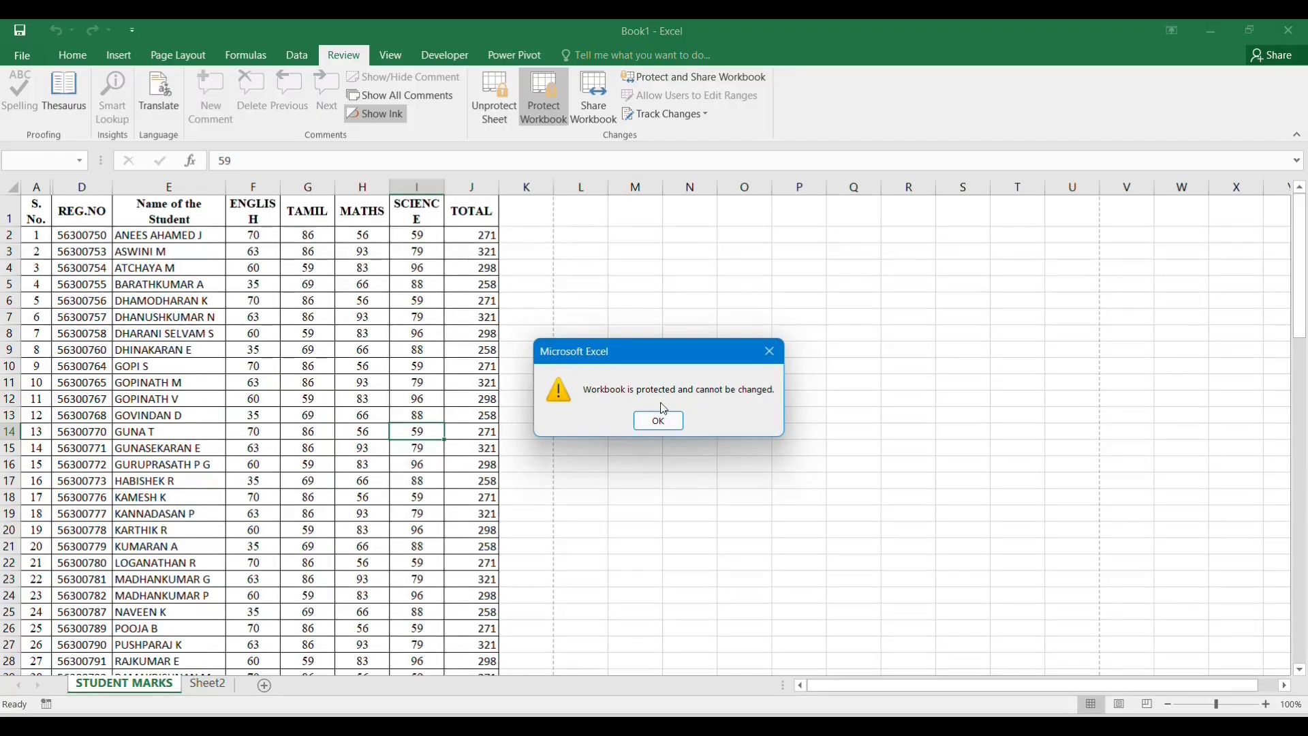
left_click(642, 423)
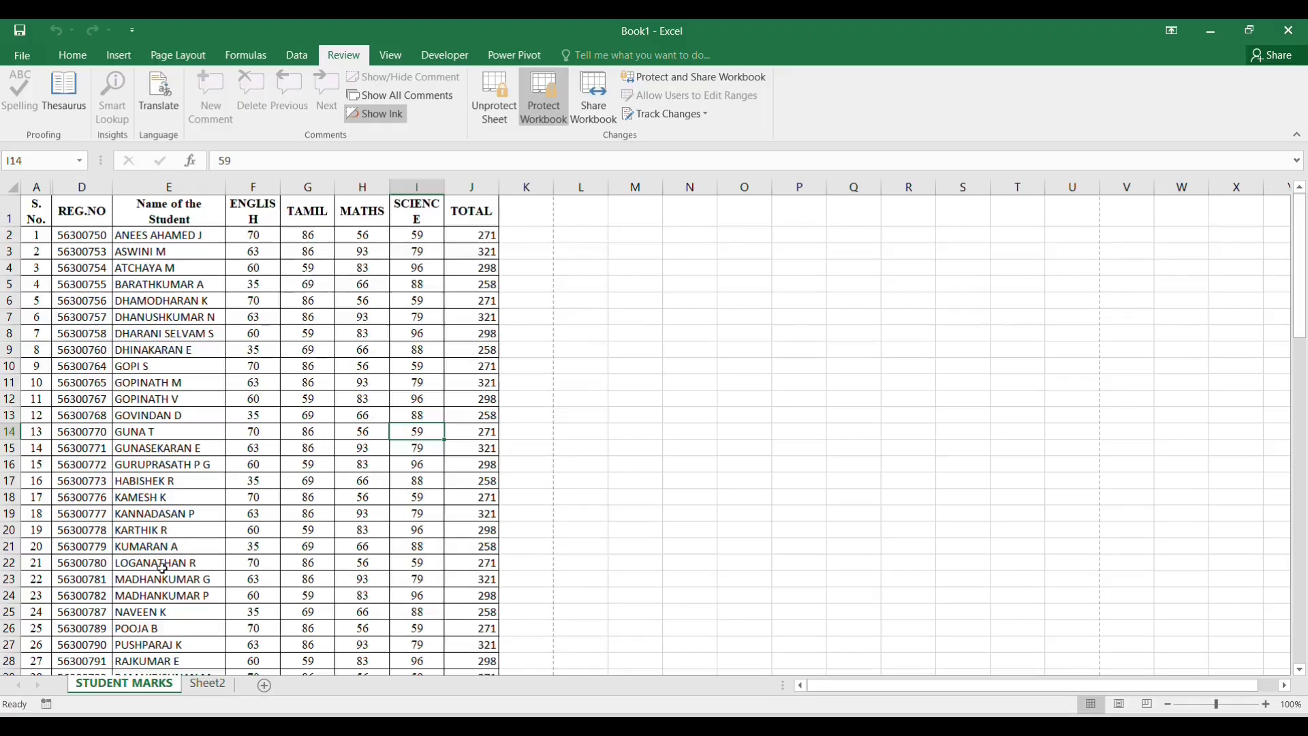
right_click(166, 685)
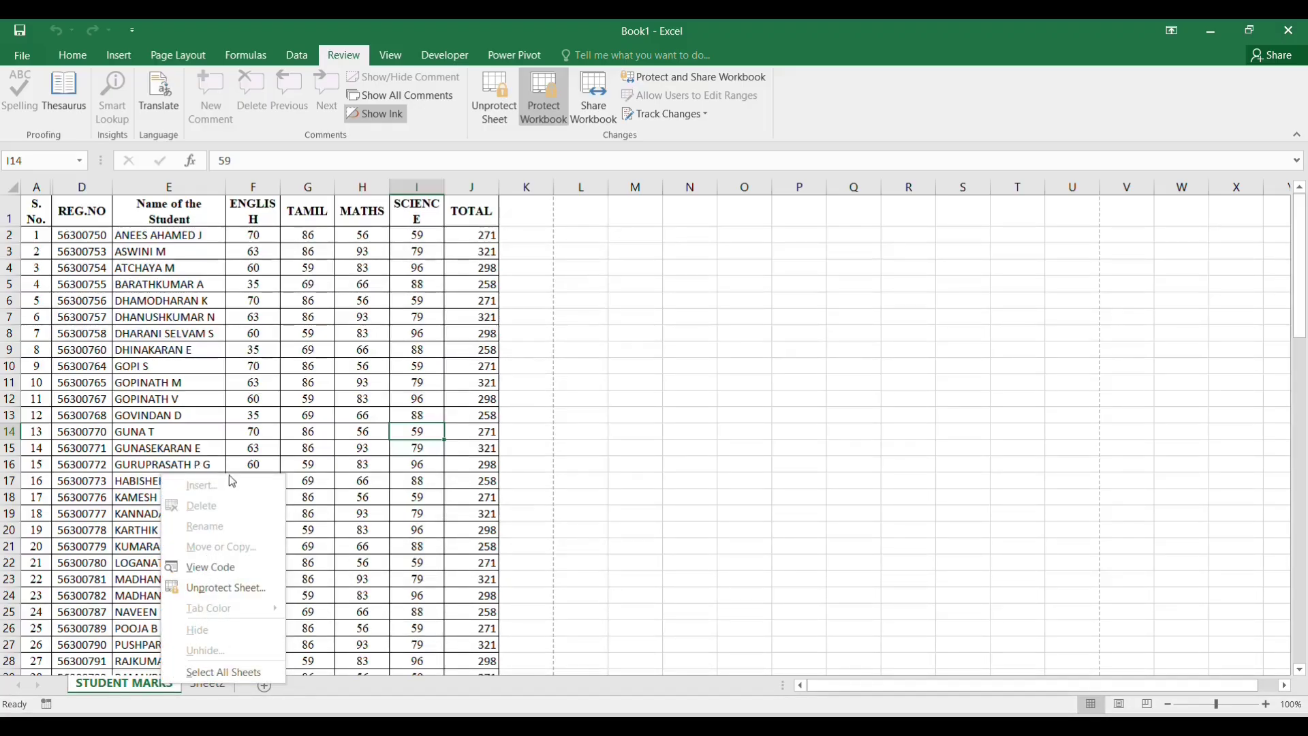
key("Escape")
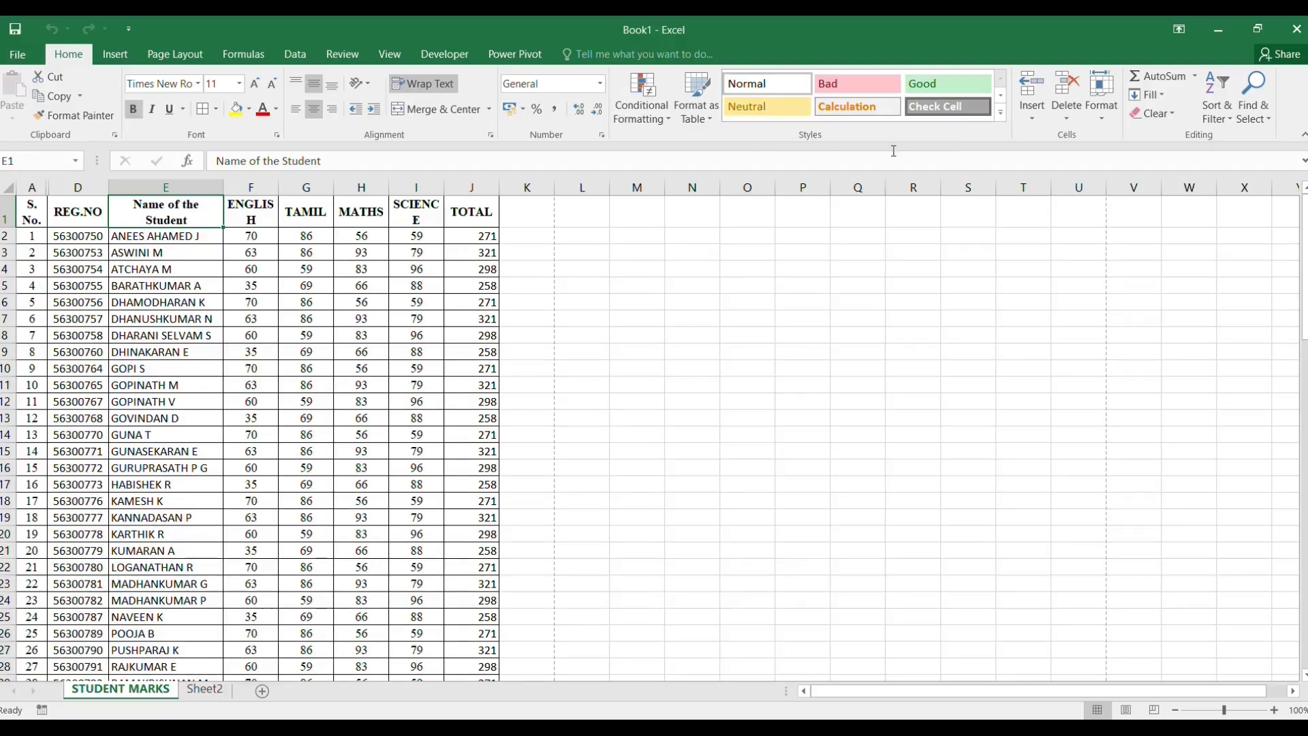
left_click(1001, 114)
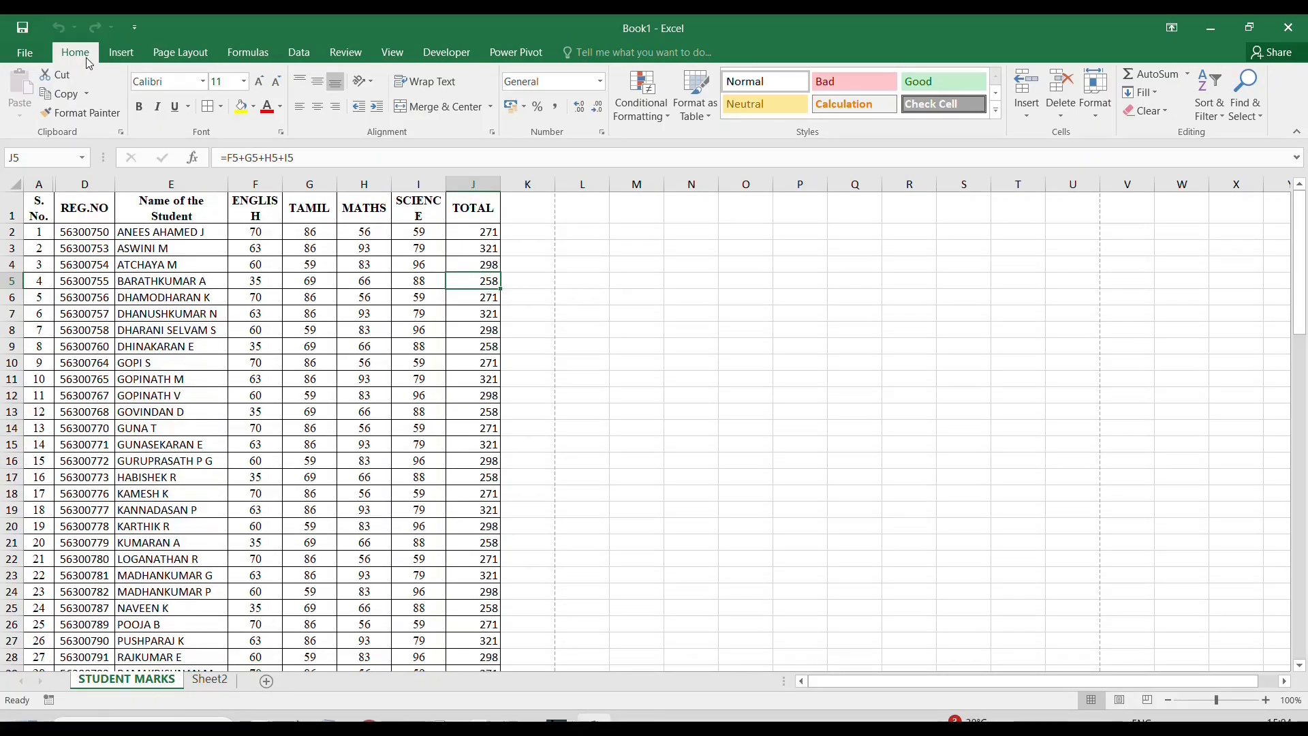
- Apply a different built-in Office theme to the workbook
left_click(188, 58)
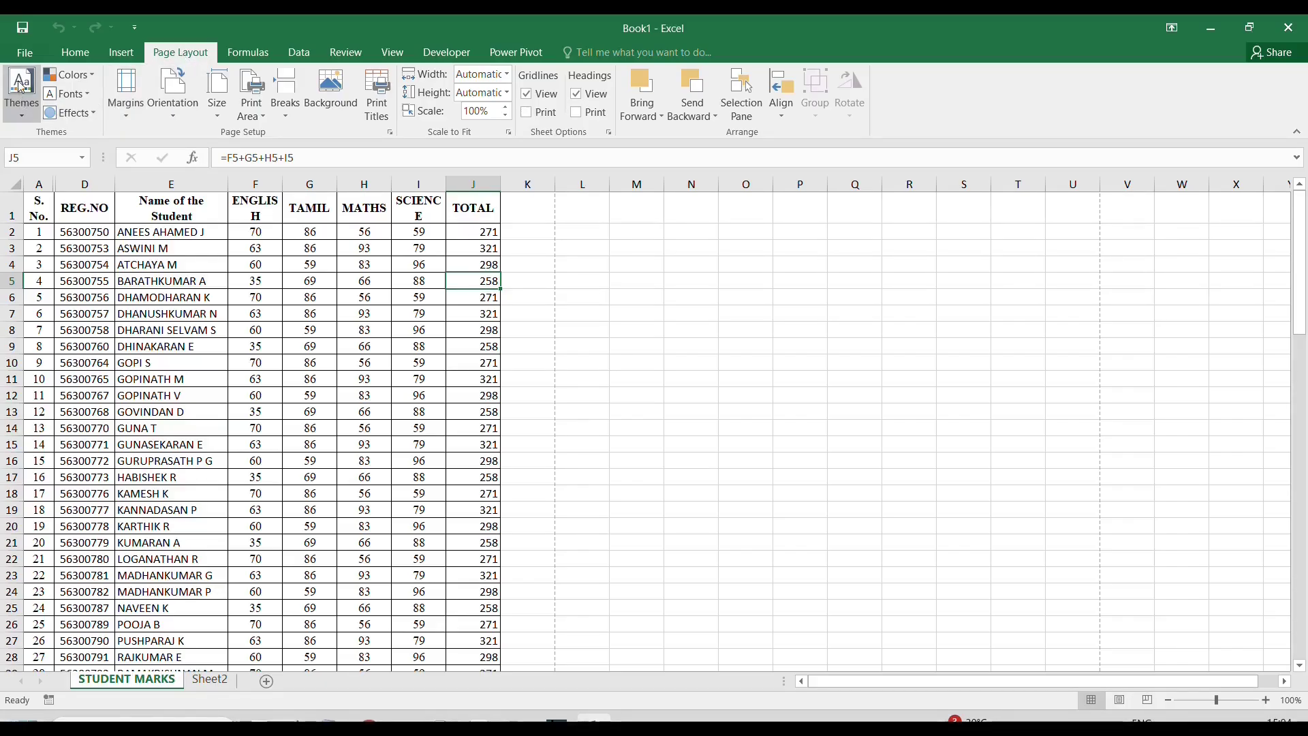
left_click(24, 102)
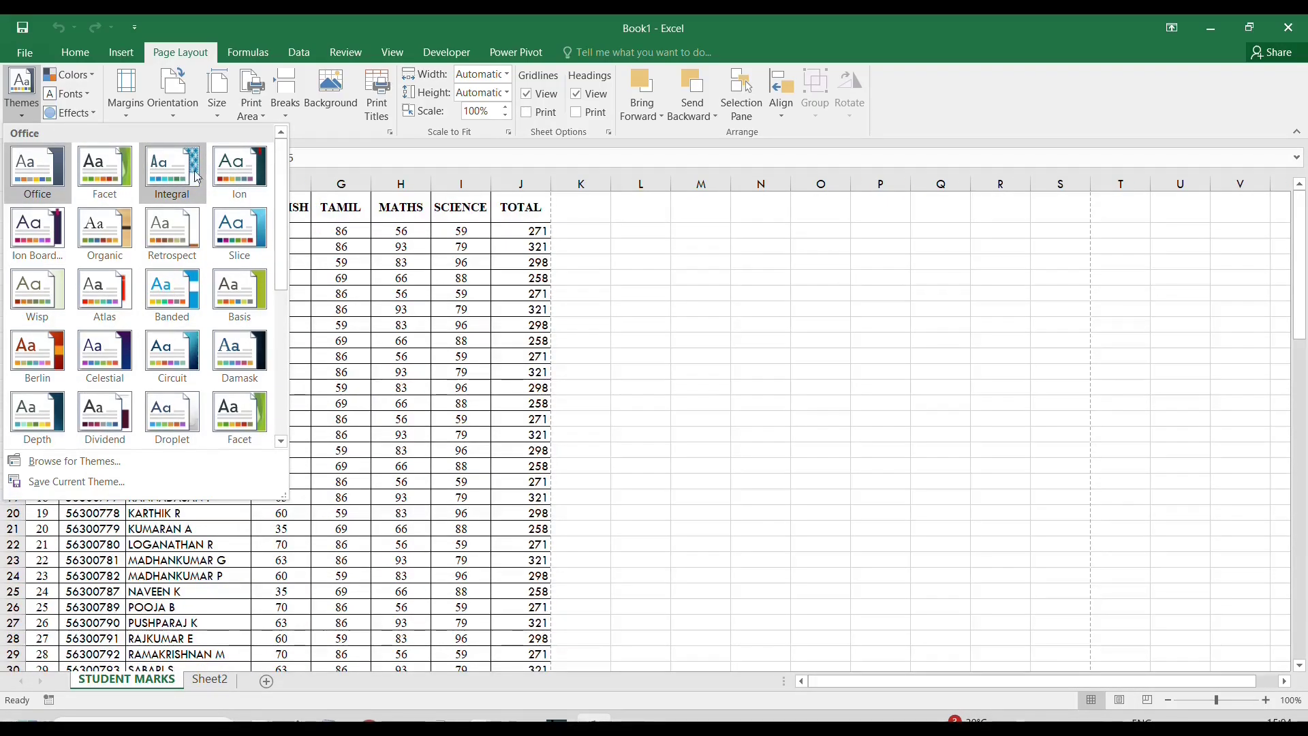
left_click(680, 429)
left_click(643, 310)
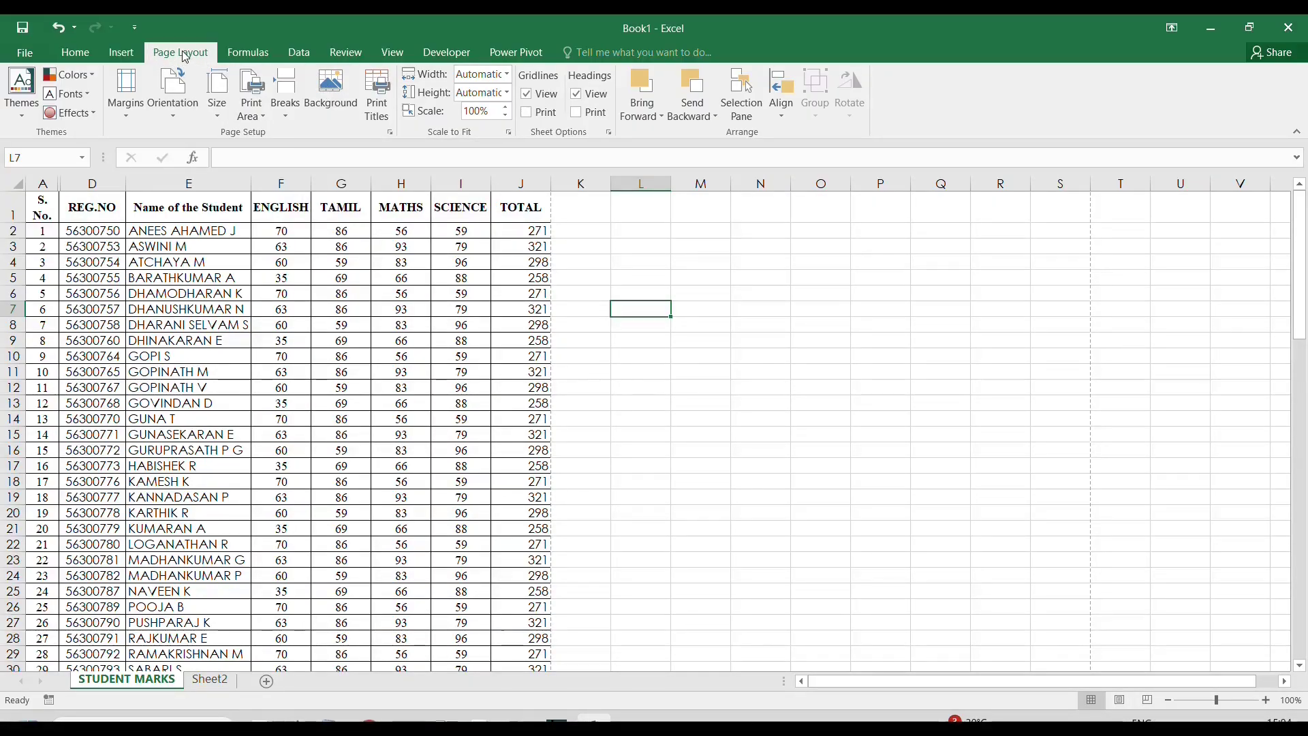
- Set the new-logo picture from the COA folder as the background of the STUDENT MARKS sheet
left_click(332, 107)
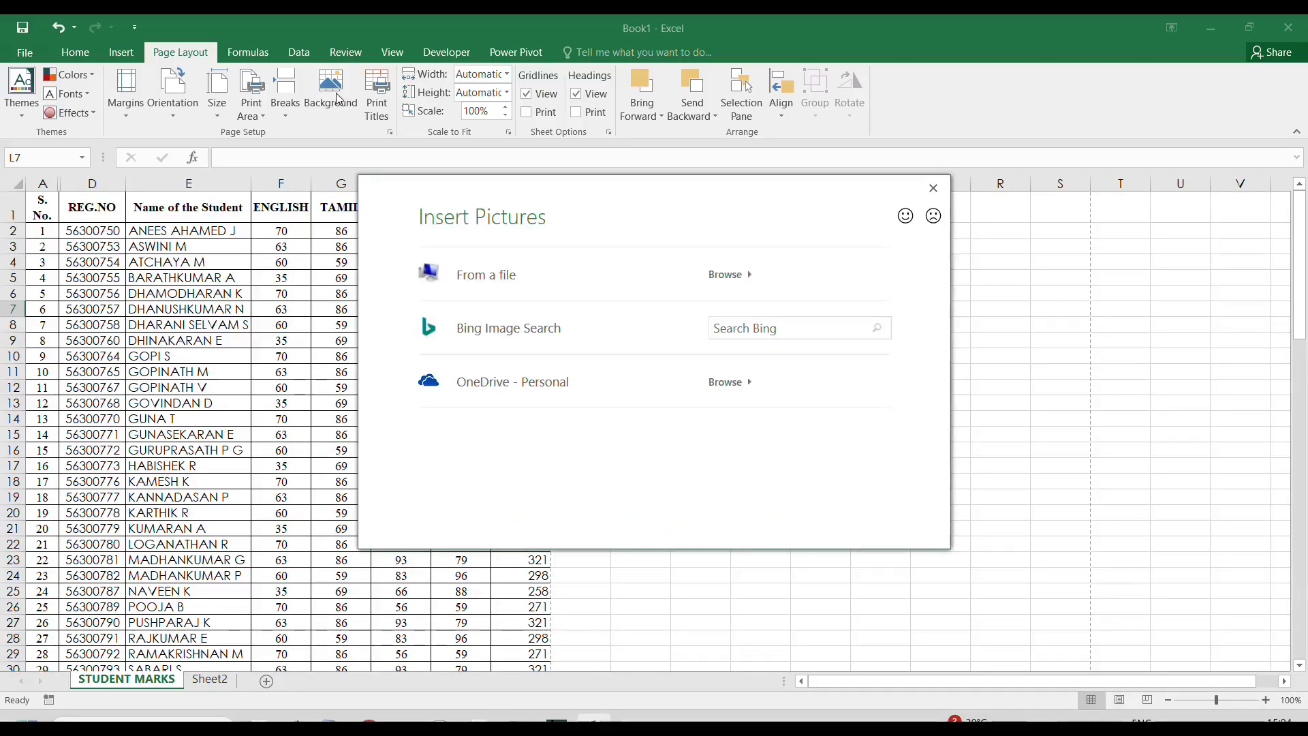
left_click(522, 284)
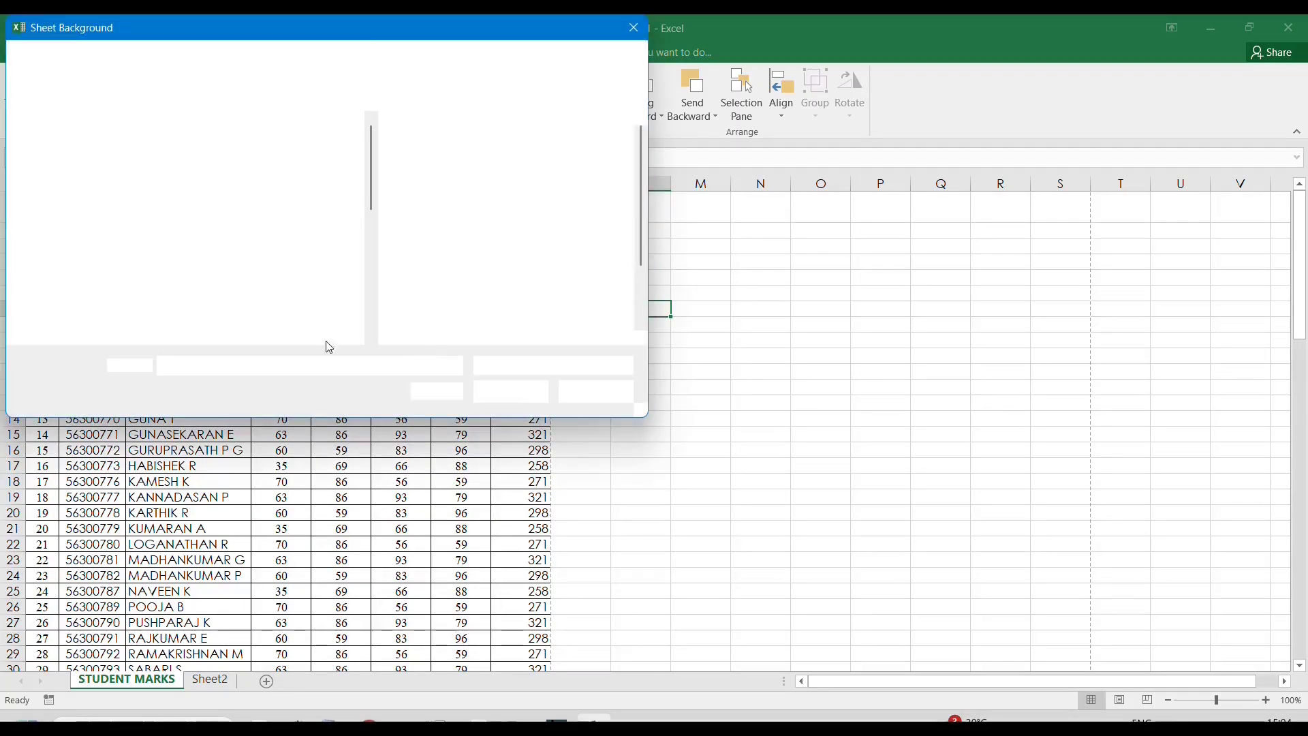
scroll(641, 203, "down", 2)
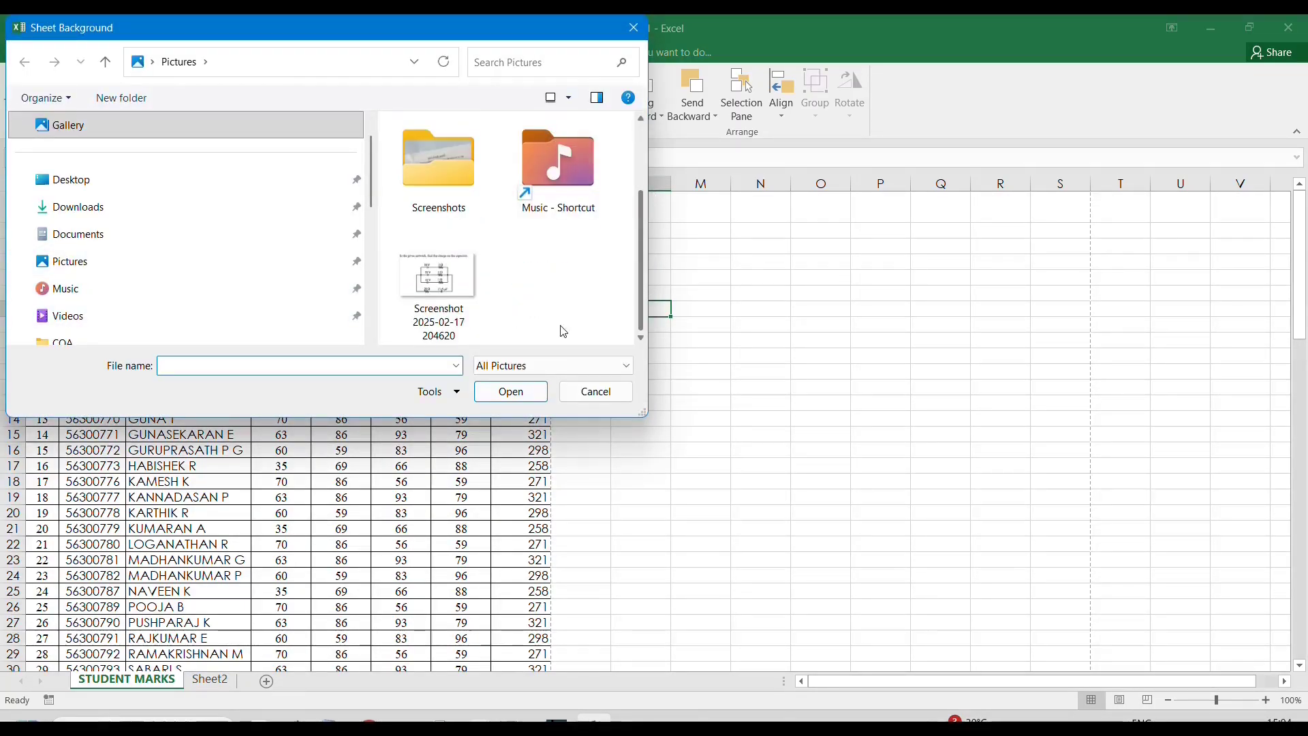
left_click(62, 340)
left_click(438, 271)
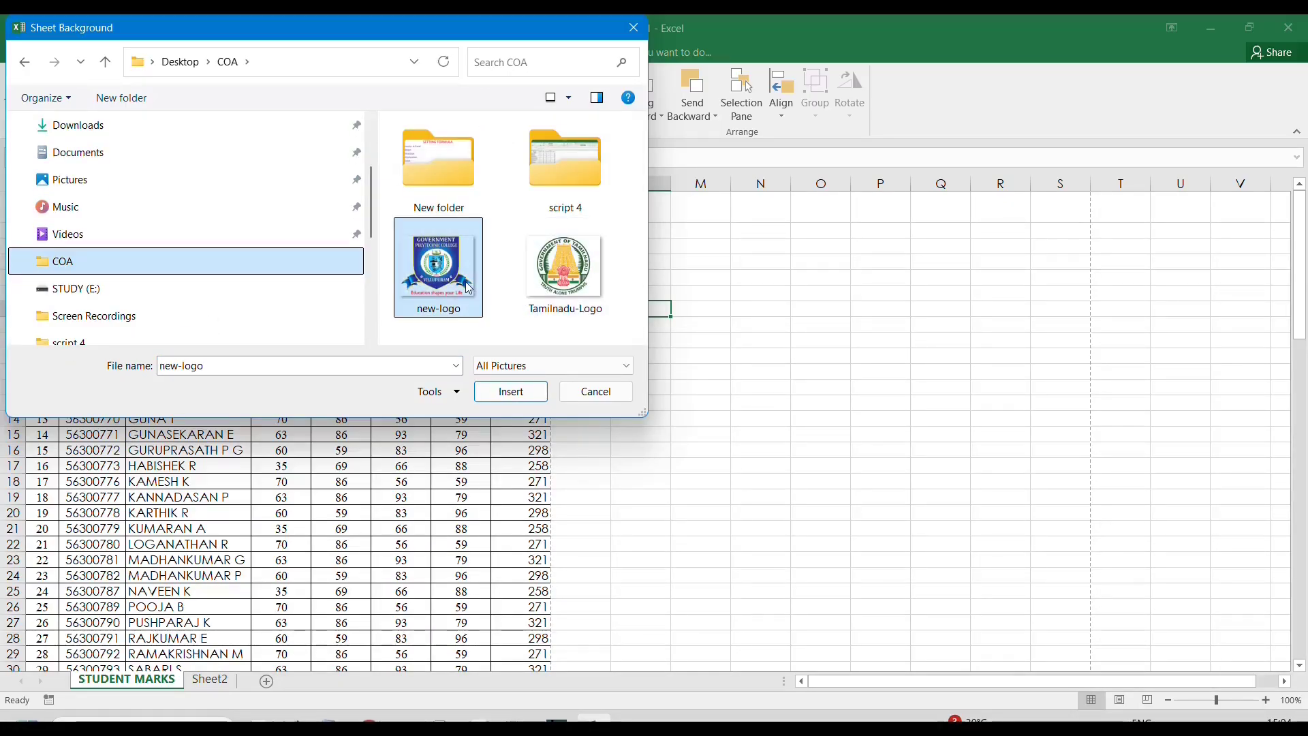
left_click(511, 392)
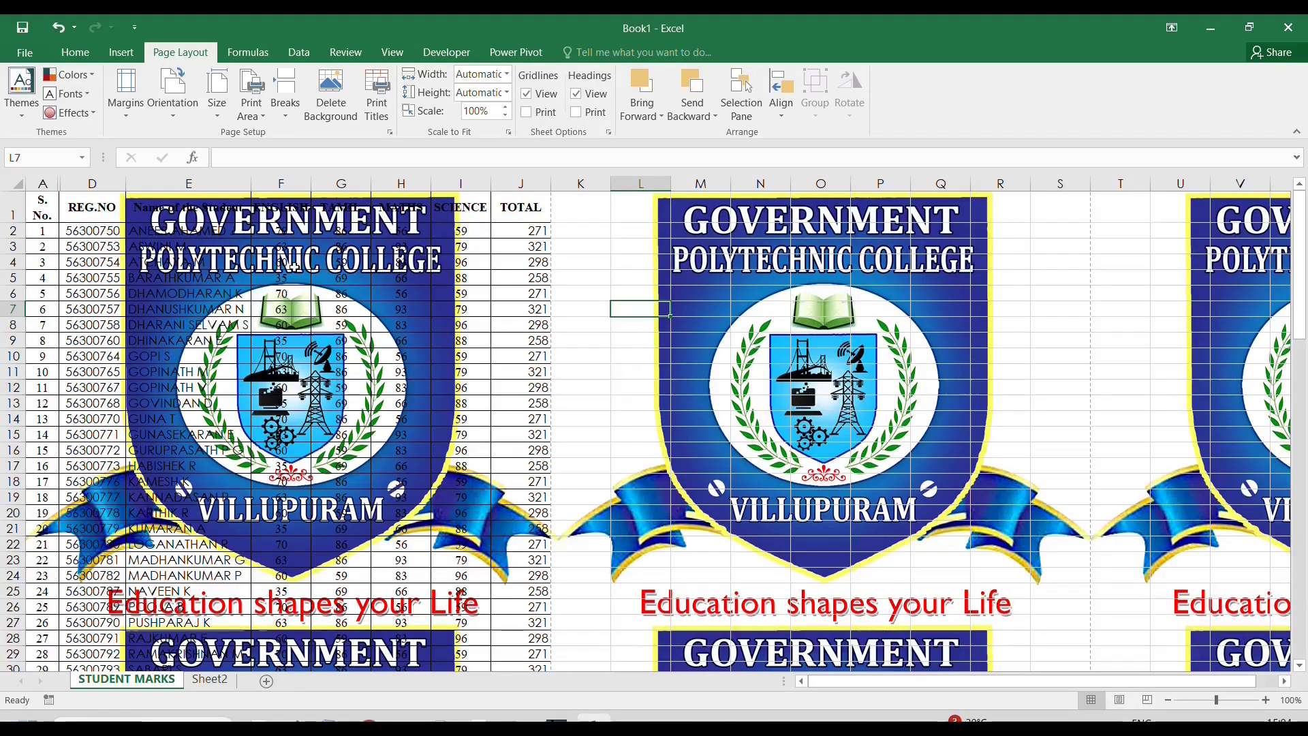
- Delete the background picture from the STUDENT MARKS sheet
left_click(406, 374)
right_click(407, 374)
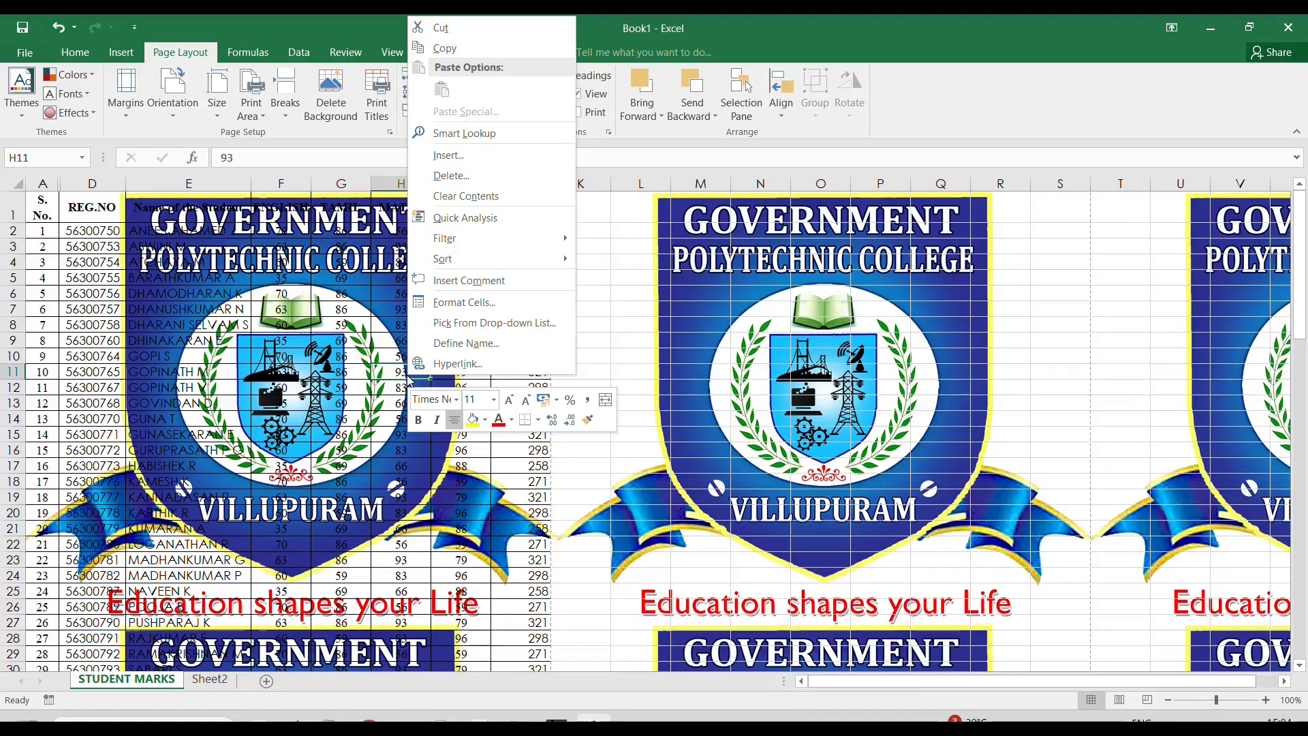
left_click(167, 35)
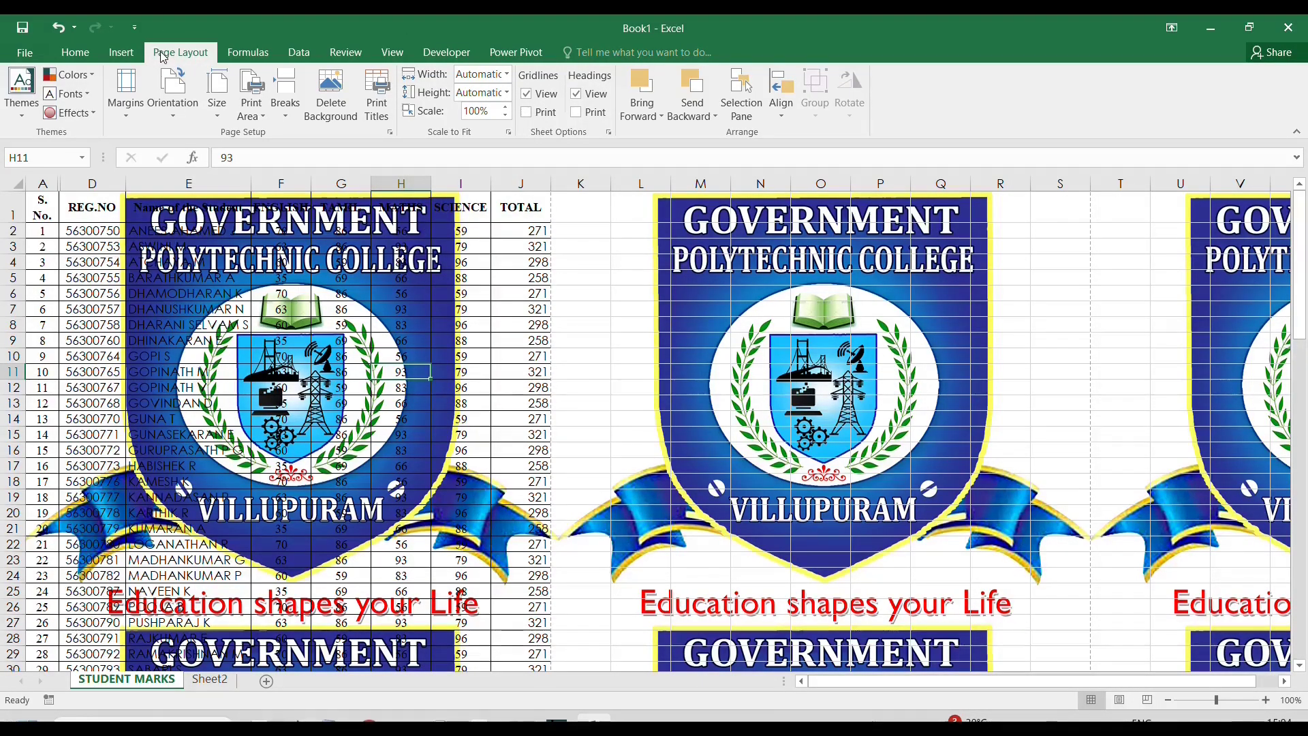
left_click(334, 93)
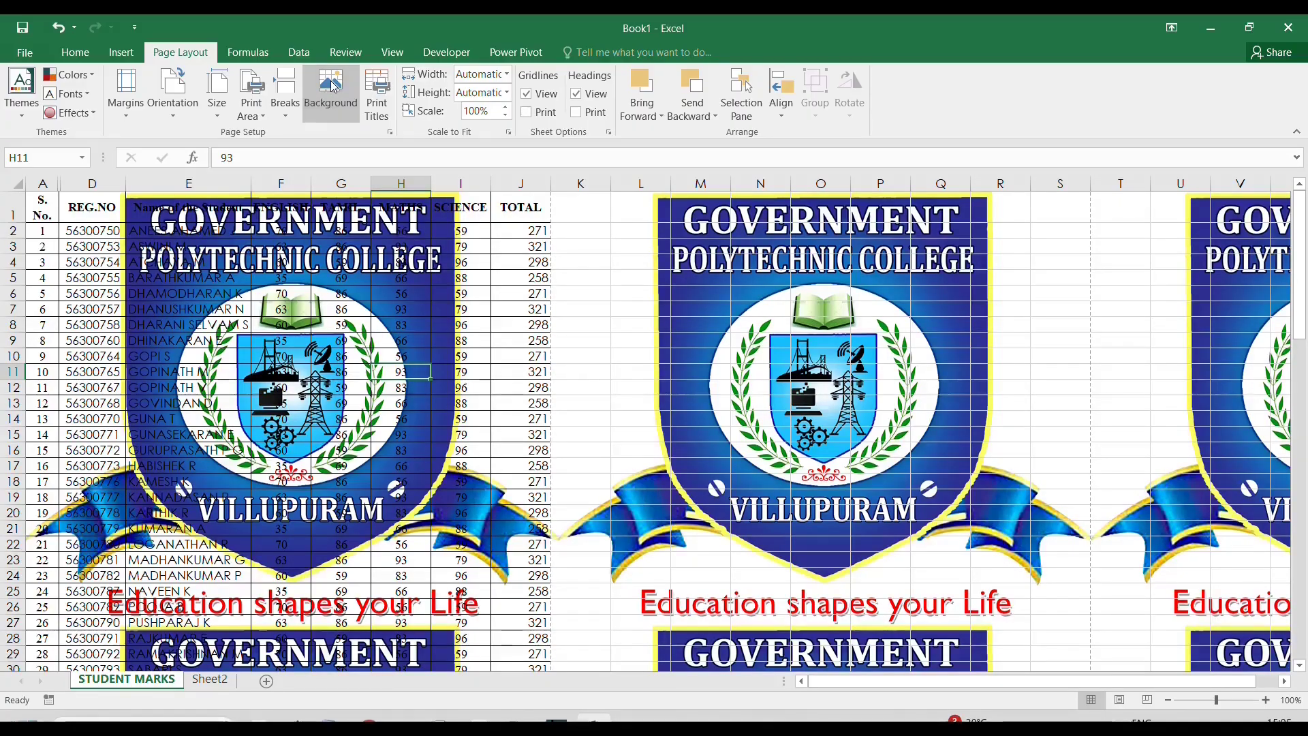